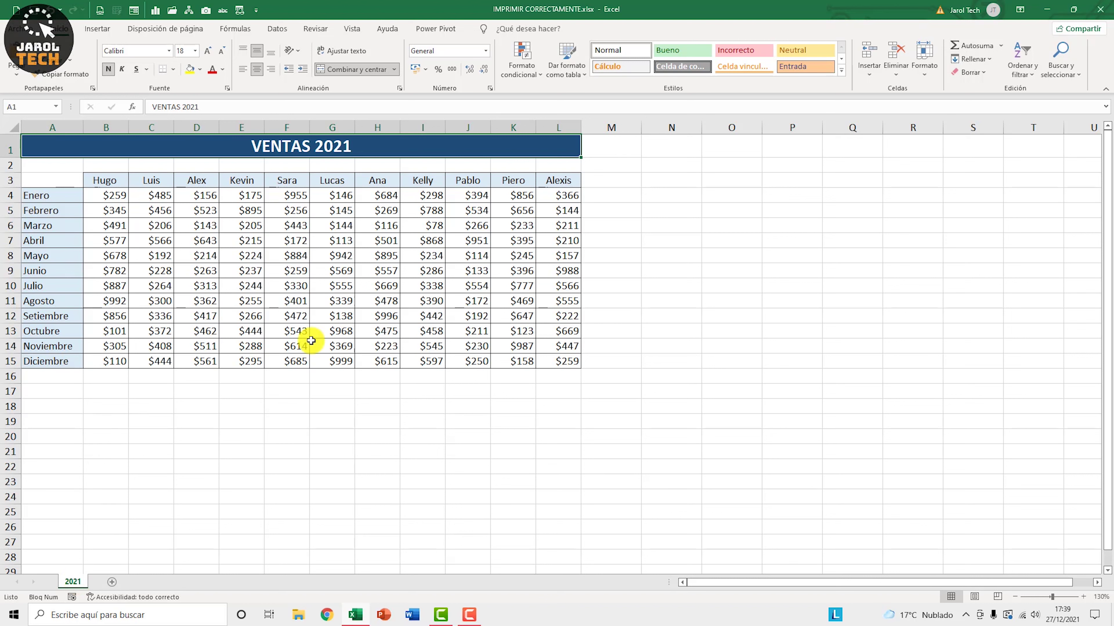
# Select the VENTAS 2021 table, clear the selection, and insert a new empty sheet Hoja1
pyautogui.moveTo(189, 152); pyautogui.dragTo(184, 356)
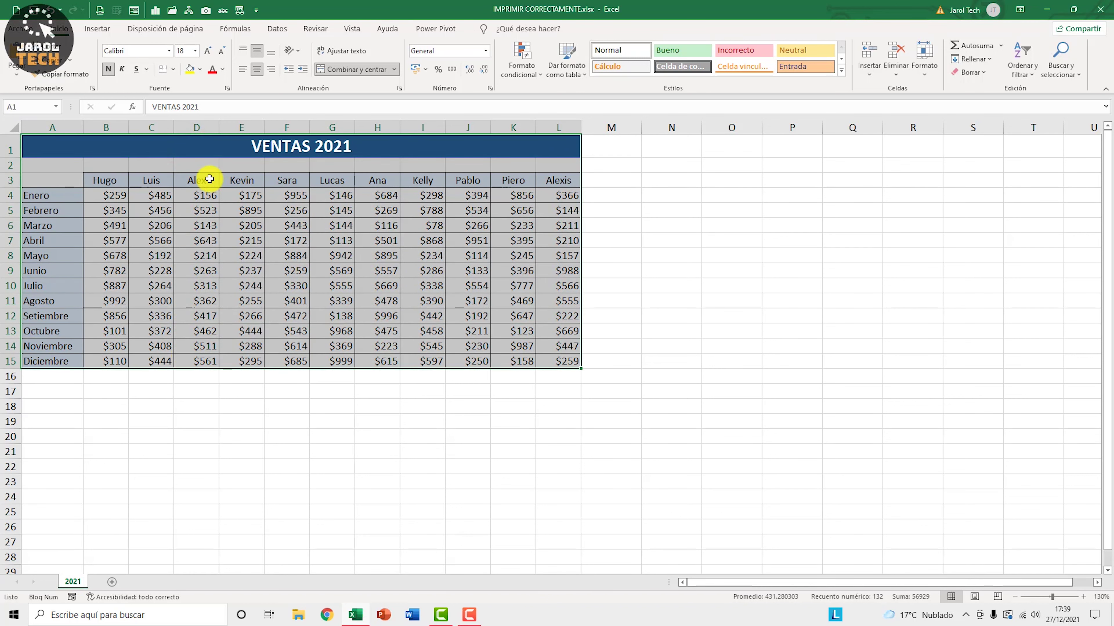
pyautogui.click(208, 153)
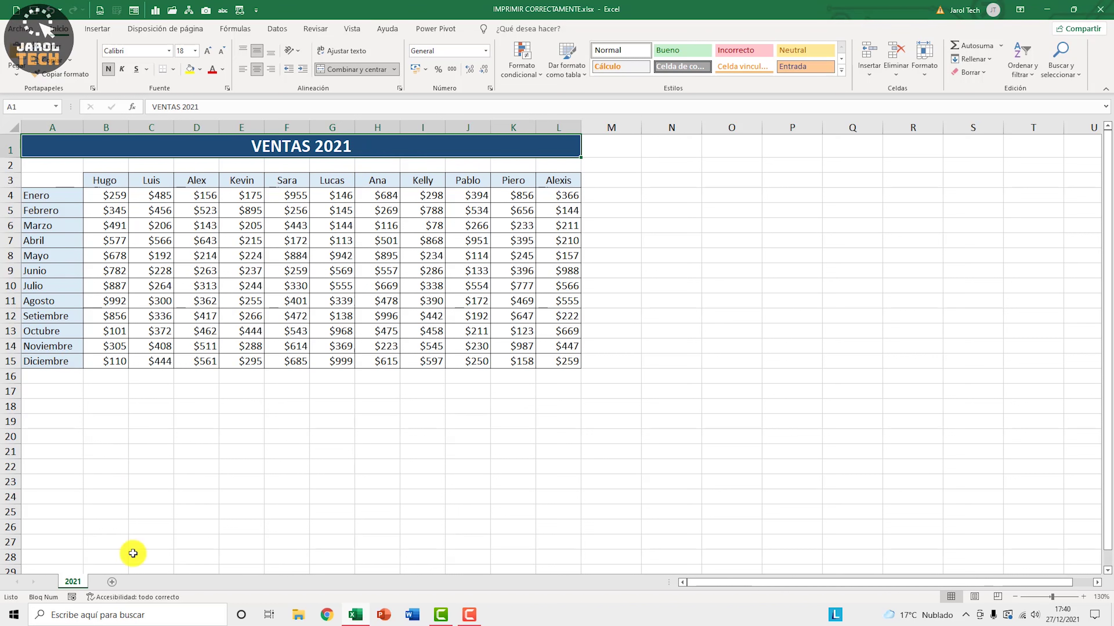
pyautogui.click(112, 582)
# Select a few cells in Hoja1, including A1:F1, C1 and D5
pyautogui.click(104, 154)
pyautogui.click(199, 244)
pyautogui.click(94, 252)
pyautogui.click(42, 139)
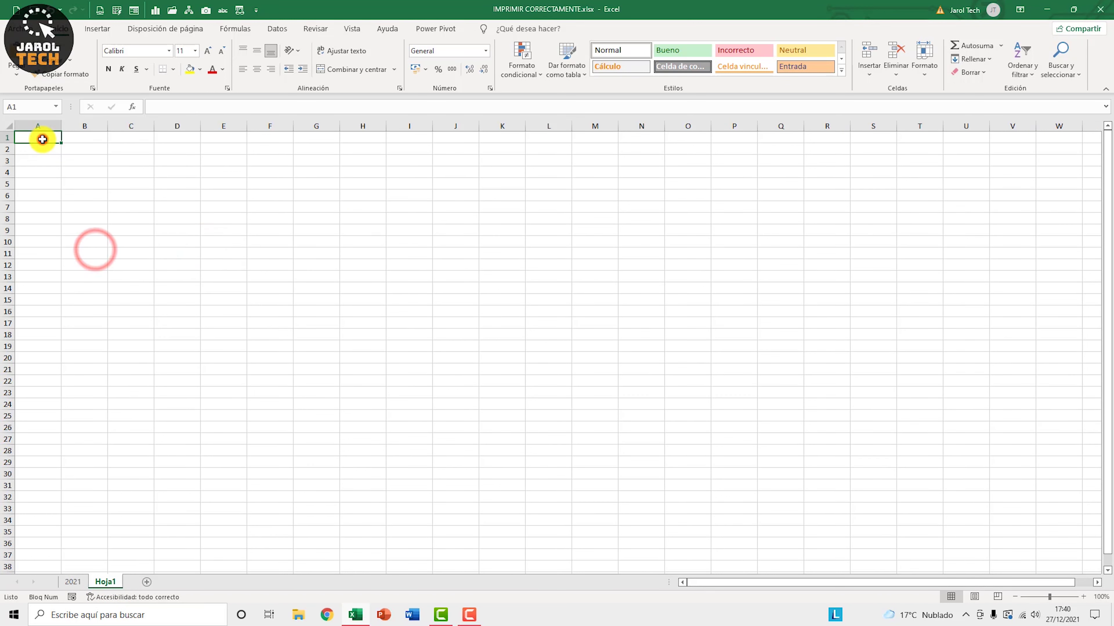
pyautogui.moveTo(42, 139); pyautogui.dragTo(263, 137)
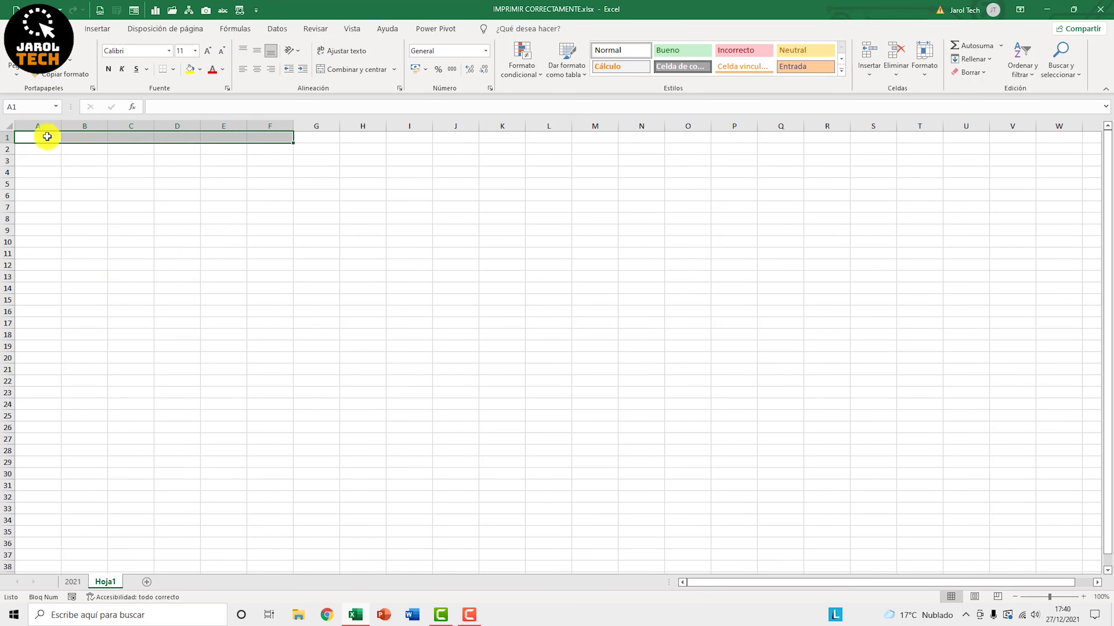
pyautogui.moveTo(47, 137); pyautogui.dragTo(248, 139)
pyautogui.click(122, 139)
pyautogui.click(177, 182)
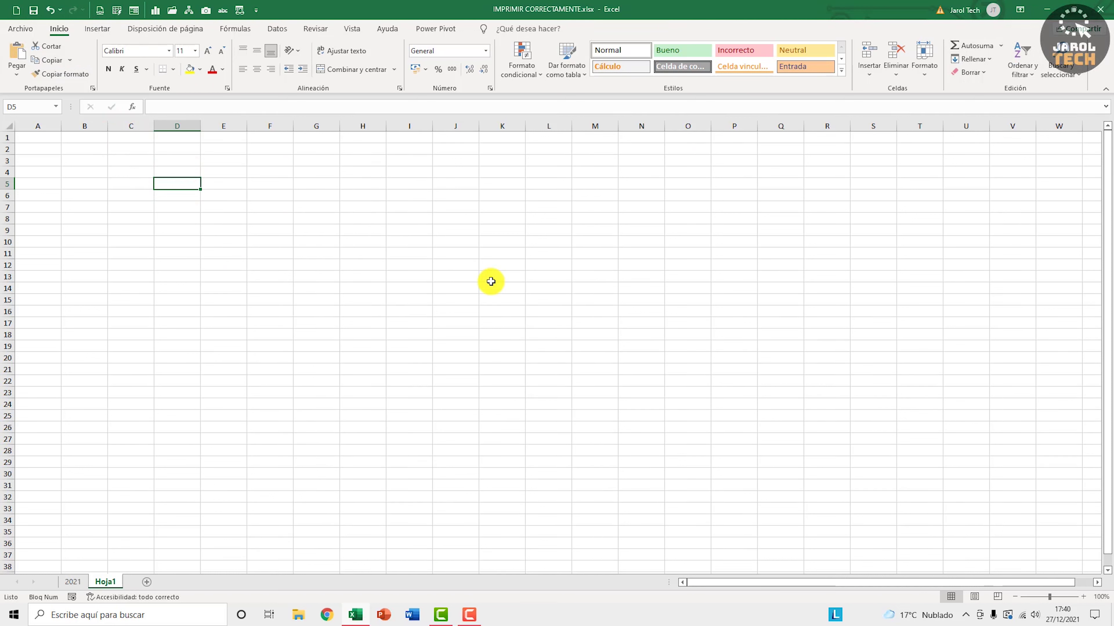
# Check the print preview under Archivo > Imprimir, then return to the sheet
pyautogui.click(21, 29)
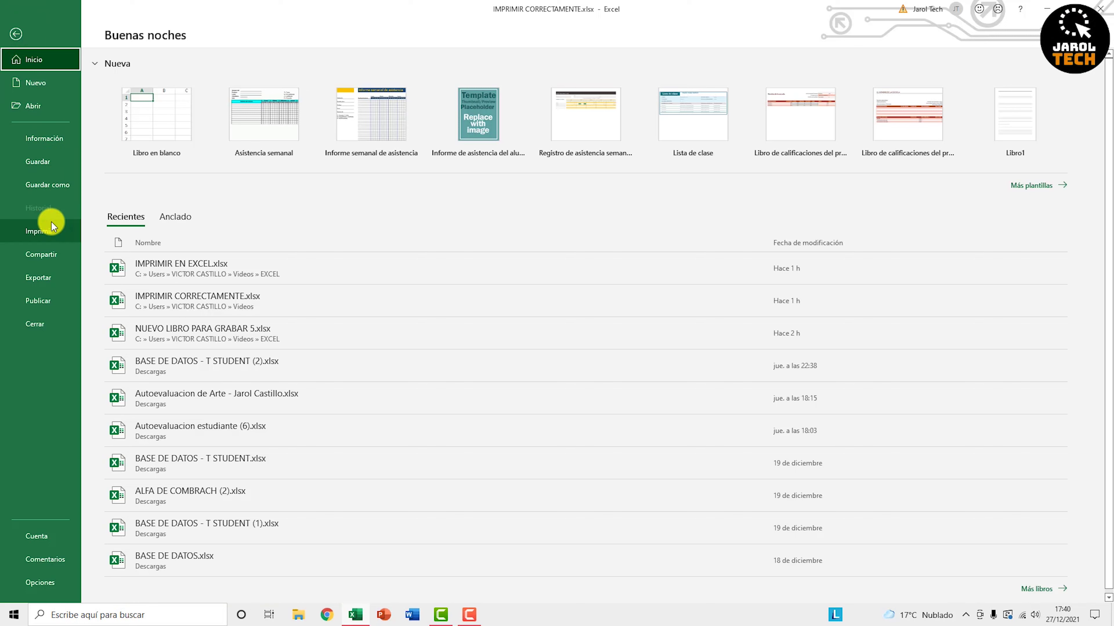
pyautogui.click(51, 229)
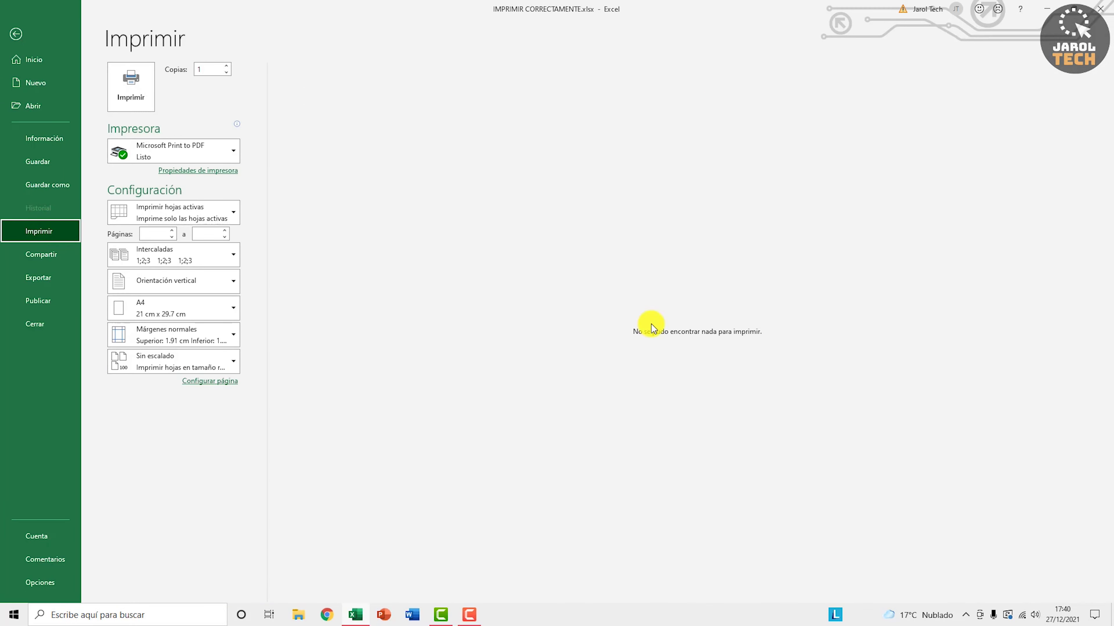
pyautogui.click(16, 34)
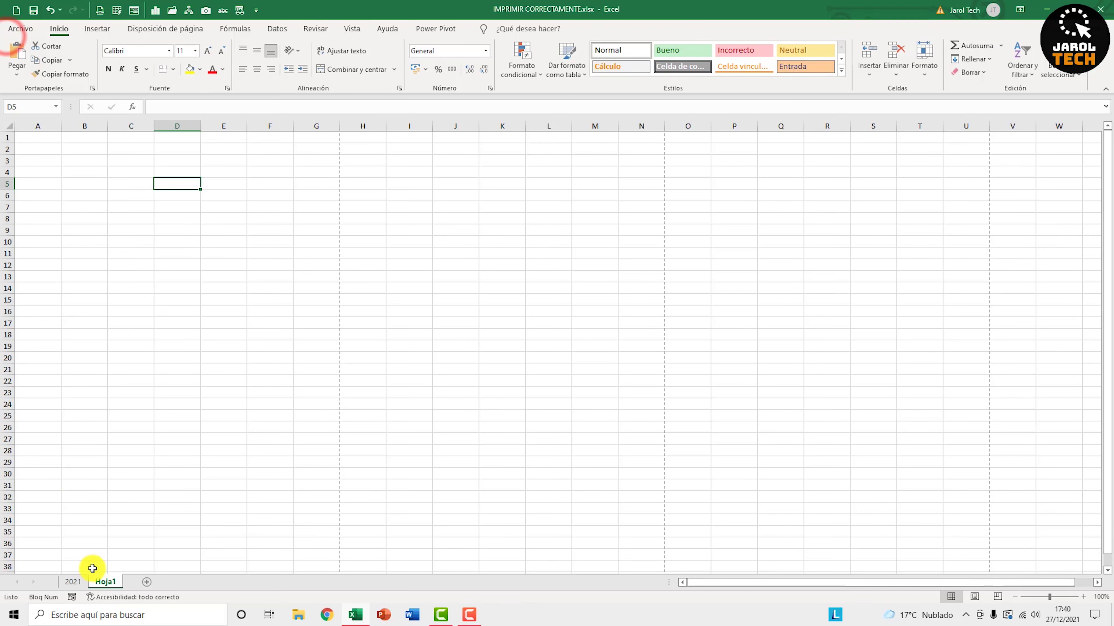
# Delete the empty Hoja1 sheet from its tab's context menu
pyautogui.rightClick(113, 572)
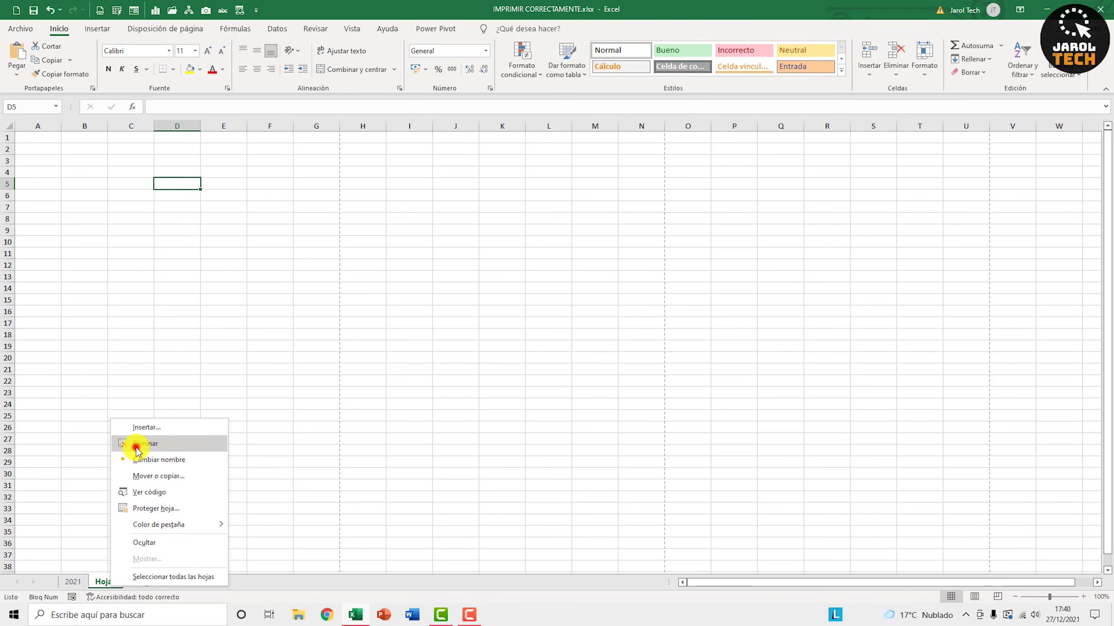
pyautogui.click(145, 443)
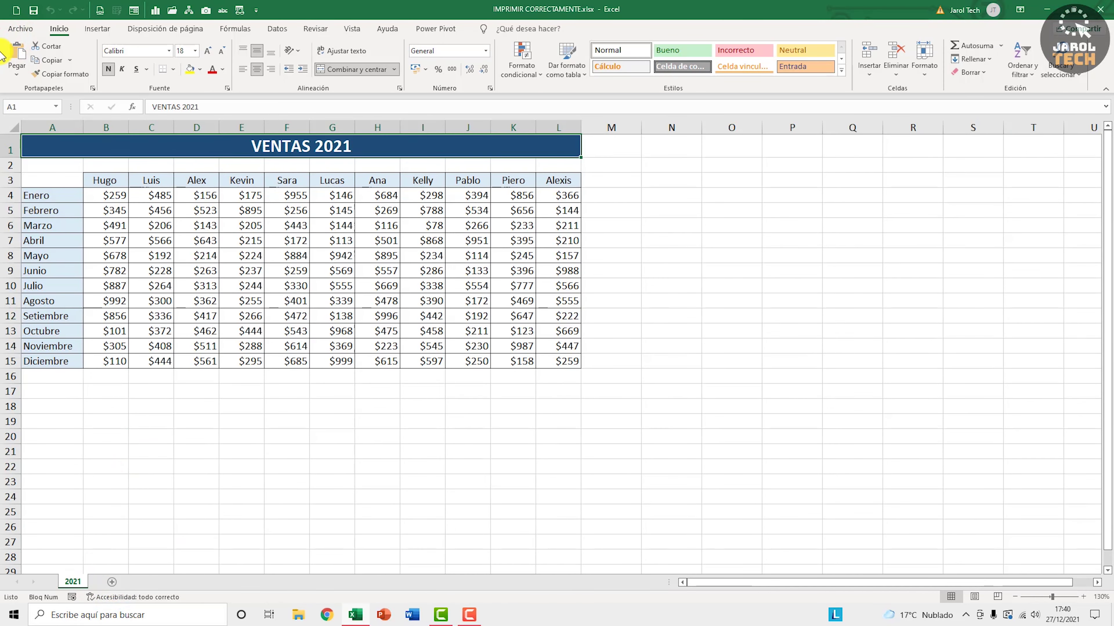
pyautogui.click(19, 29)
pyautogui.click(46, 230)
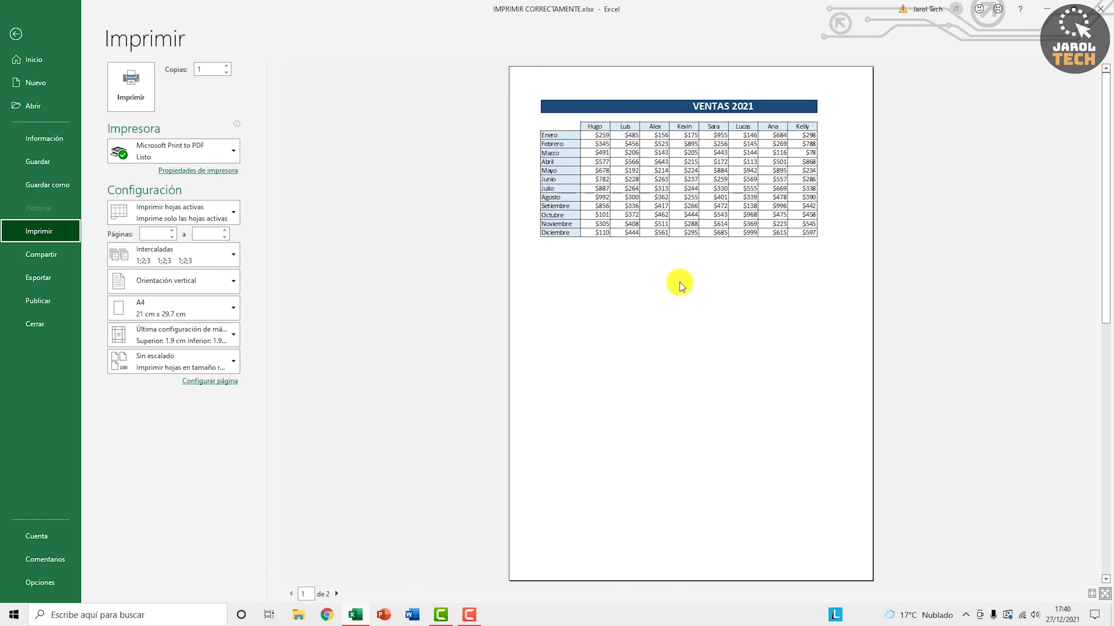
pyautogui.click(15, 34)
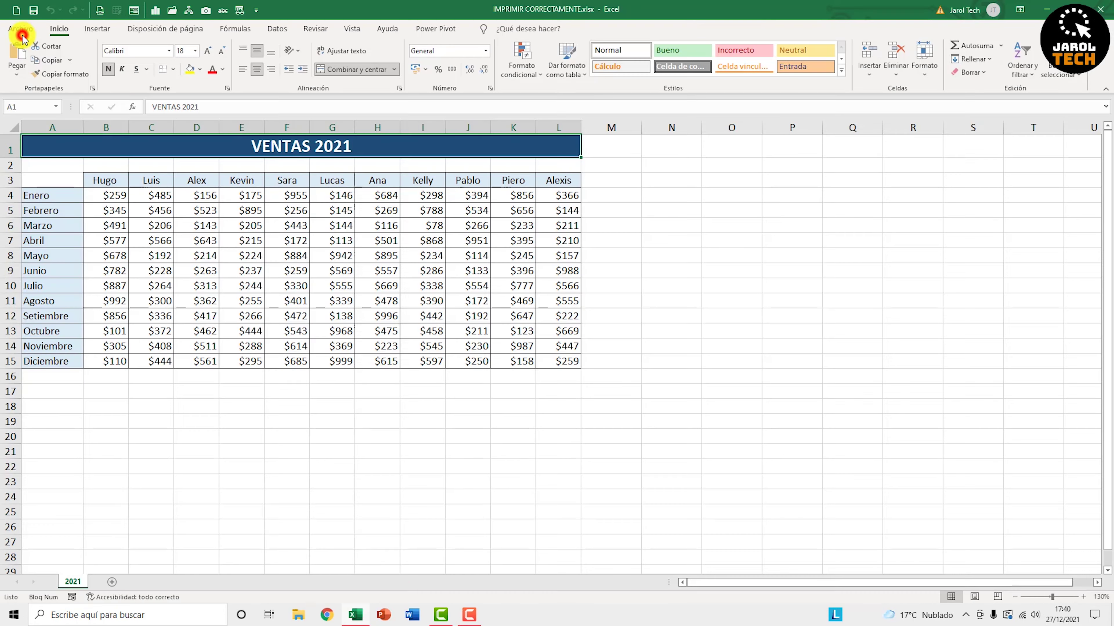
pyautogui.click(361, 311)
pyautogui.click(366, 342)
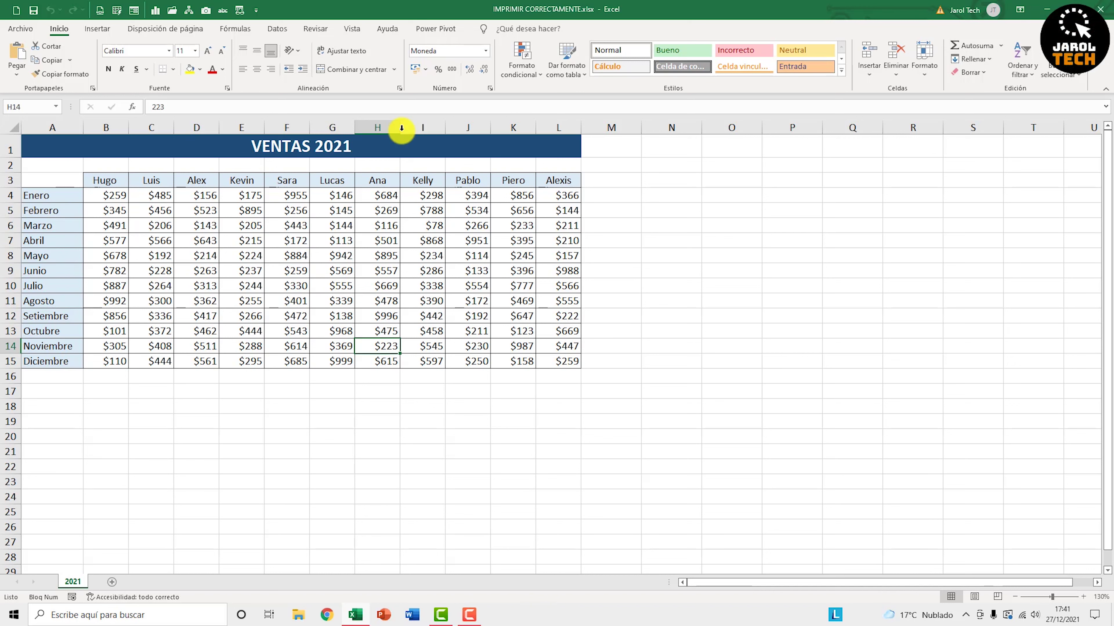
pyautogui.click(20, 28)
pyautogui.click(44, 232)
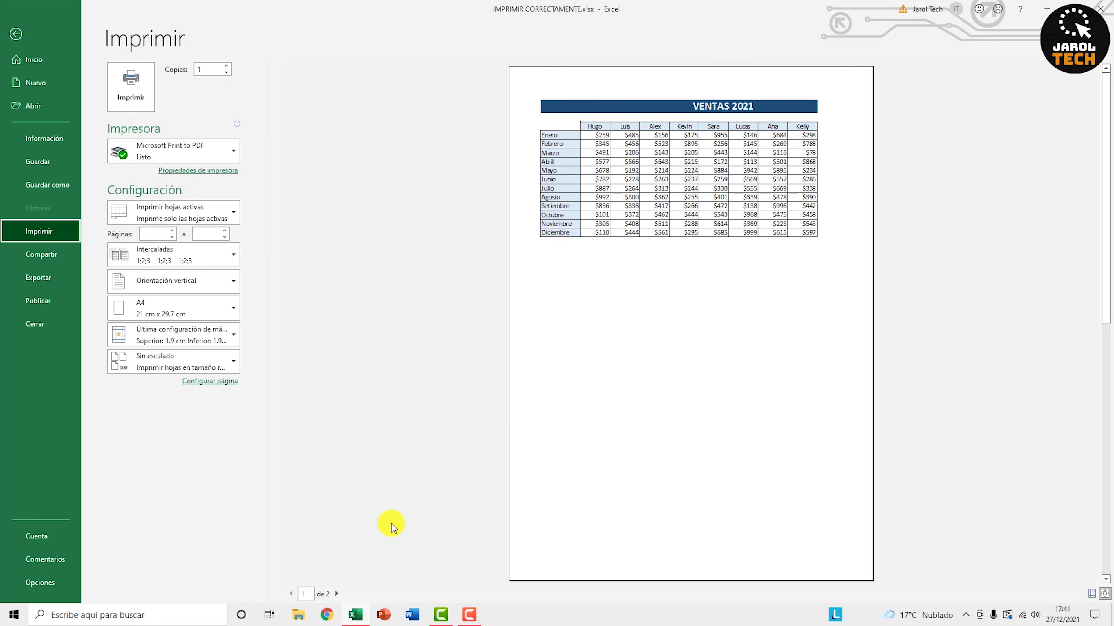
pyautogui.click(337, 594)
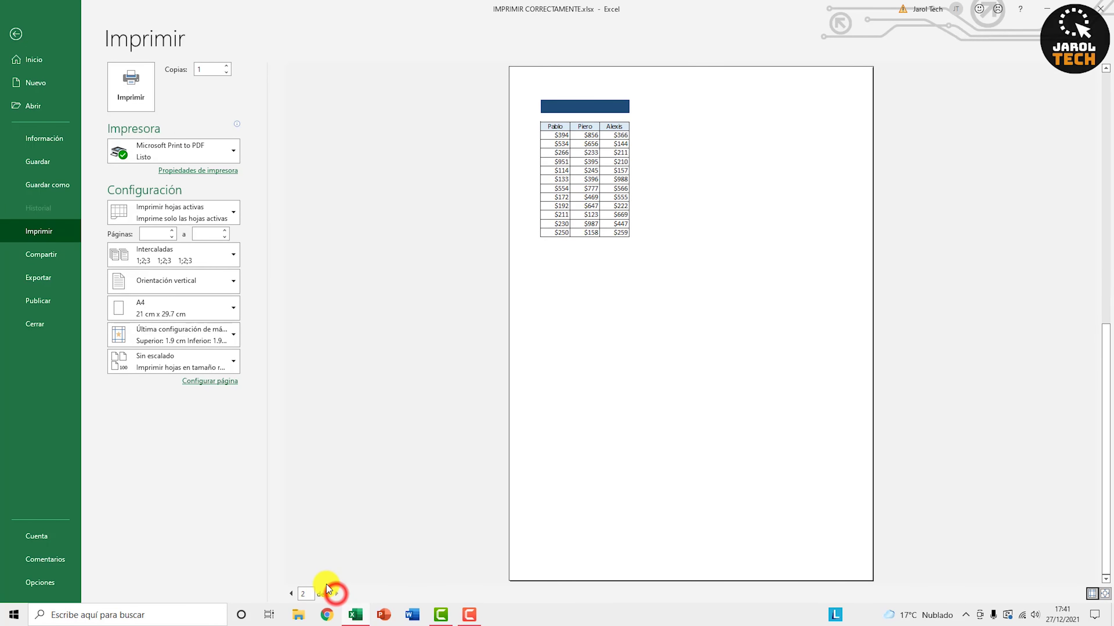
pyautogui.click(291, 594)
pyautogui.click(16, 34)
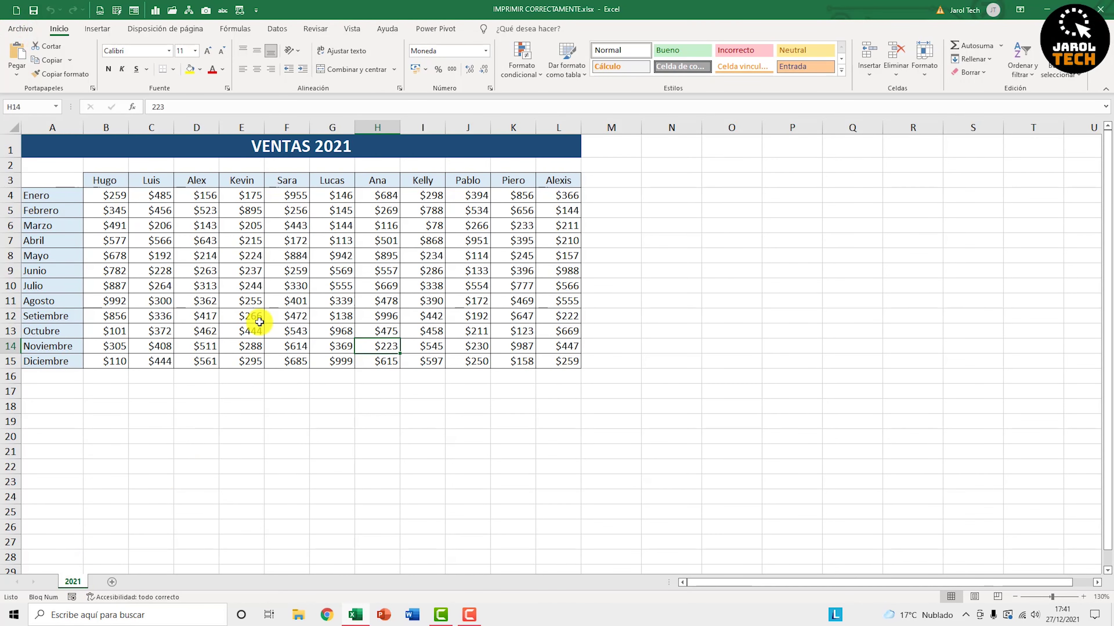
pyautogui.moveTo(77, 152)
pyautogui.mouseDown()
pyautogui.moveTo(277, 296)
pyautogui.moveTo(321, 362)
pyautogui.mouseUp()
pyautogui.click(19, 29)
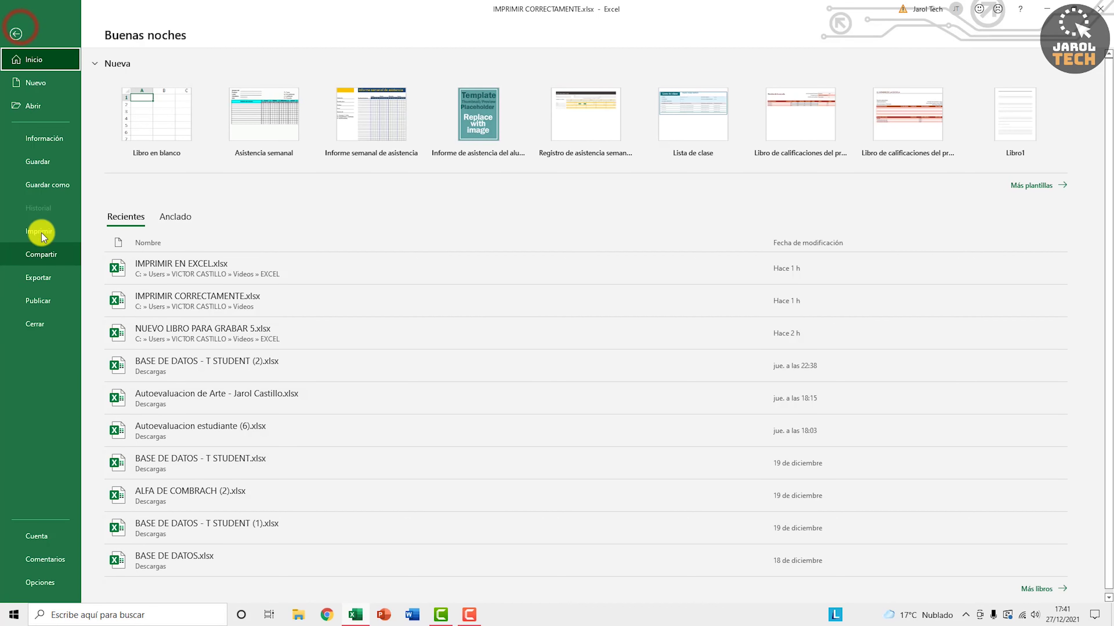
pyautogui.click(38, 231)
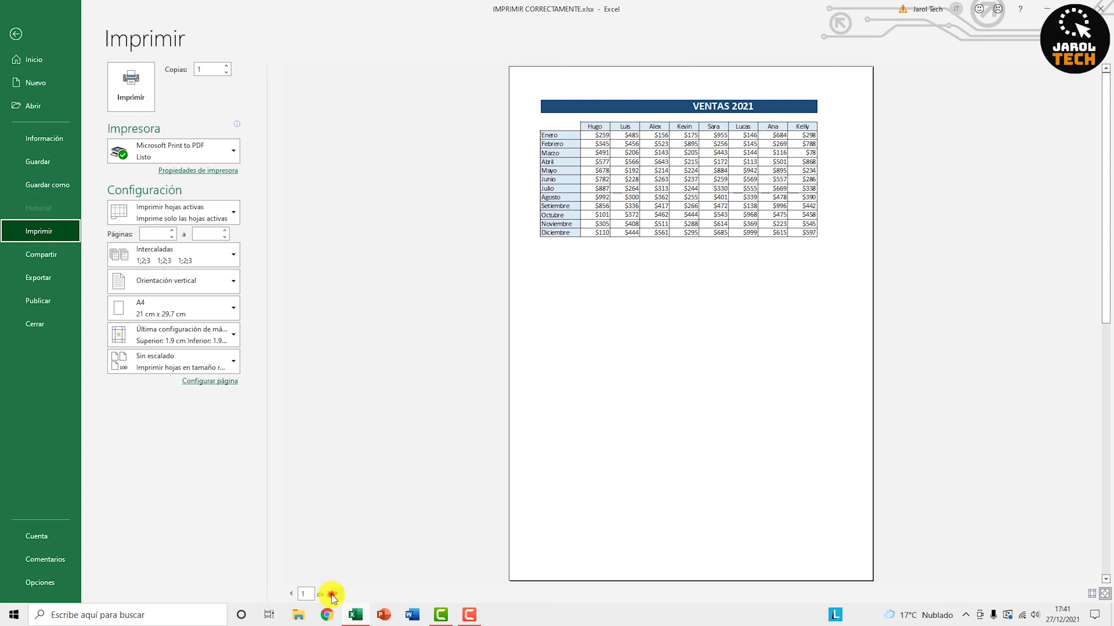
pyautogui.click(335, 594)
pyautogui.click(294, 594)
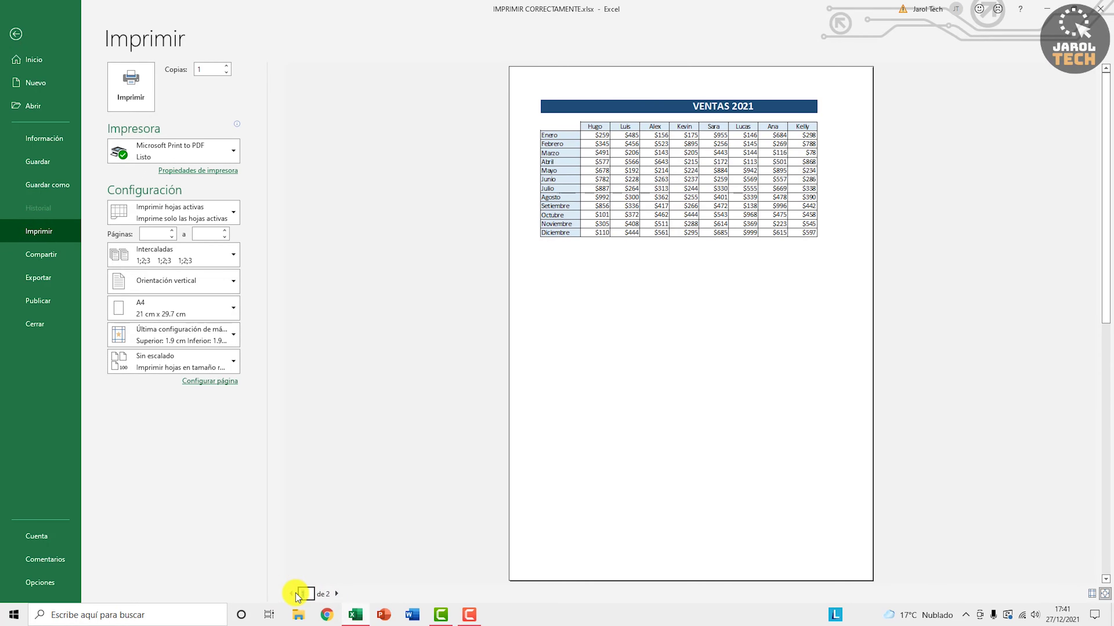
pyautogui.click(335, 594)
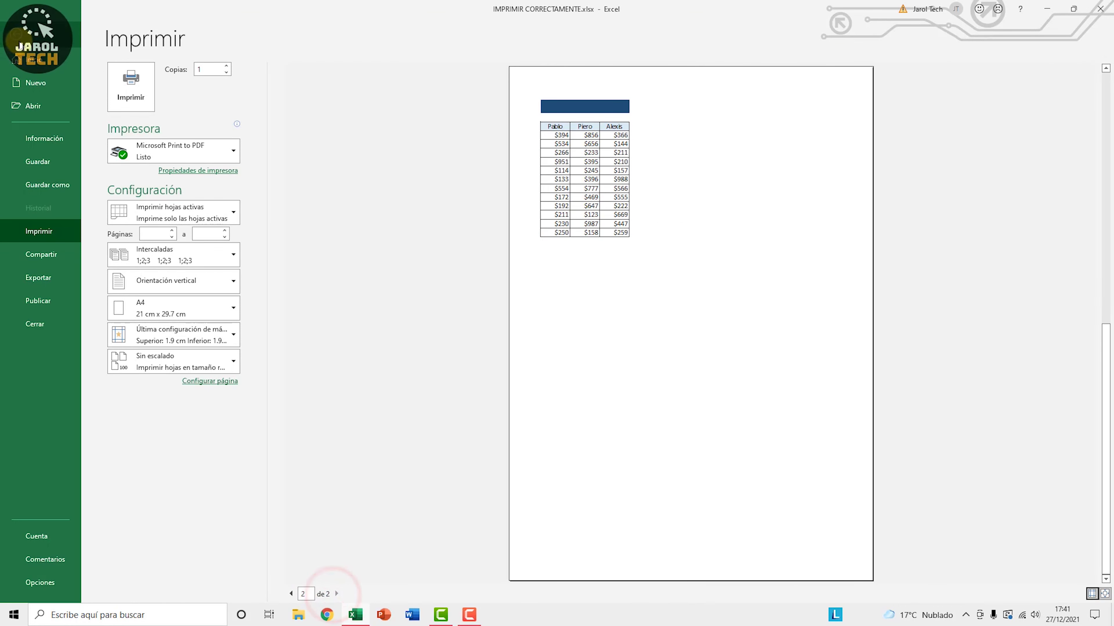
pyautogui.press('Escape')
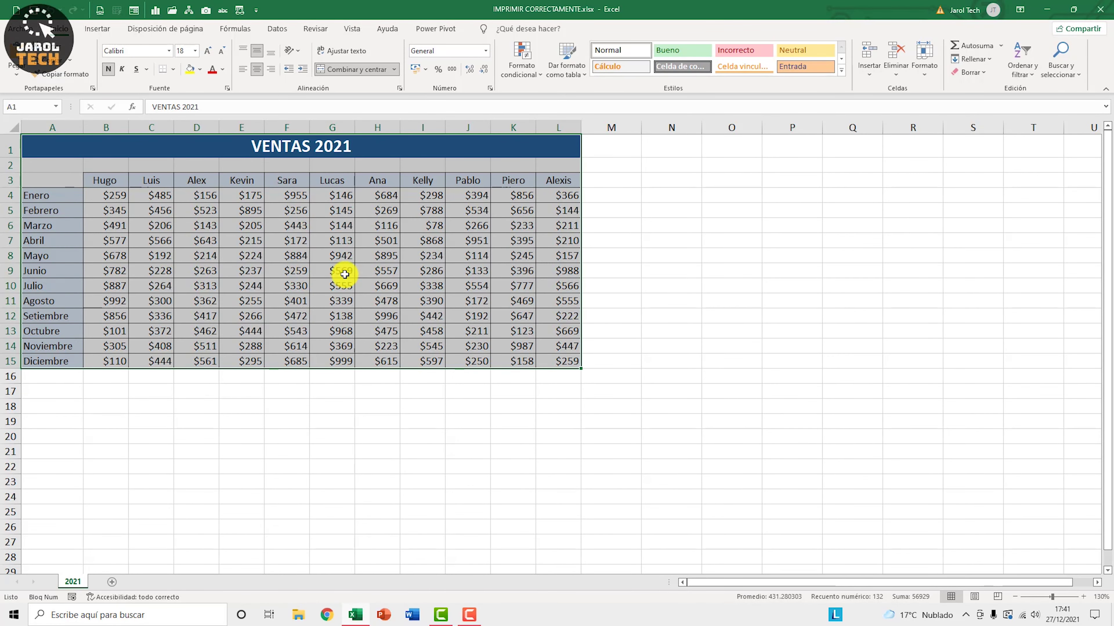
# Select columns A through L, then switch the sheet to Page Layout view from Vista
pyautogui.click(344, 274)
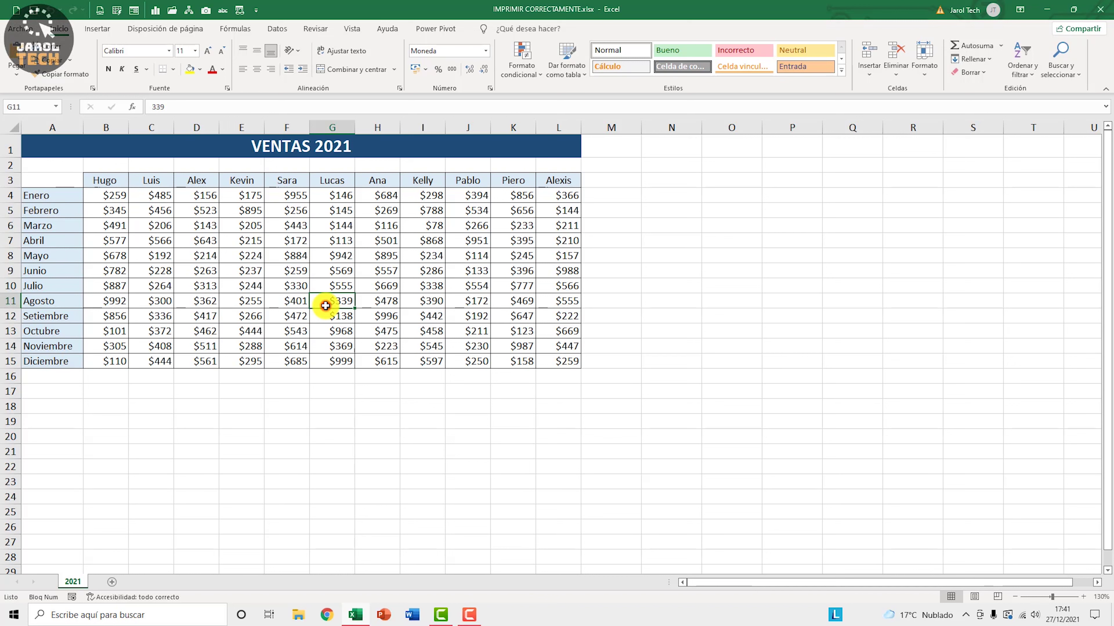
pyautogui.click(363, 300)
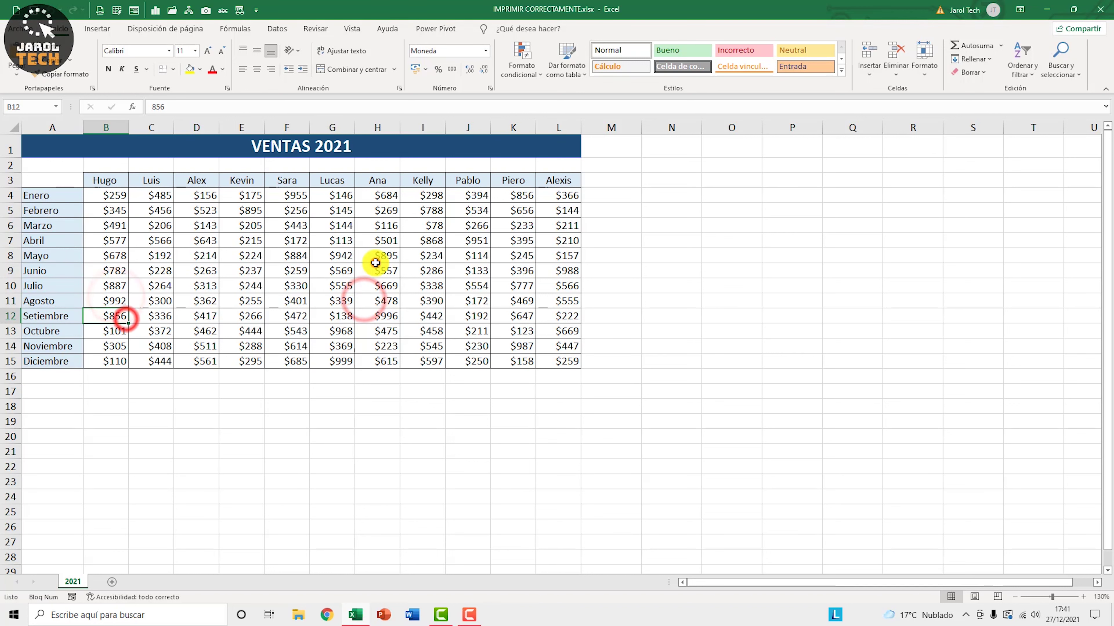
pyautogui.click(55, 130)
pyautogui.moveTo(55, 130); pyautogui.dragTo(558, 156)
pyautogui.click(403, 225)
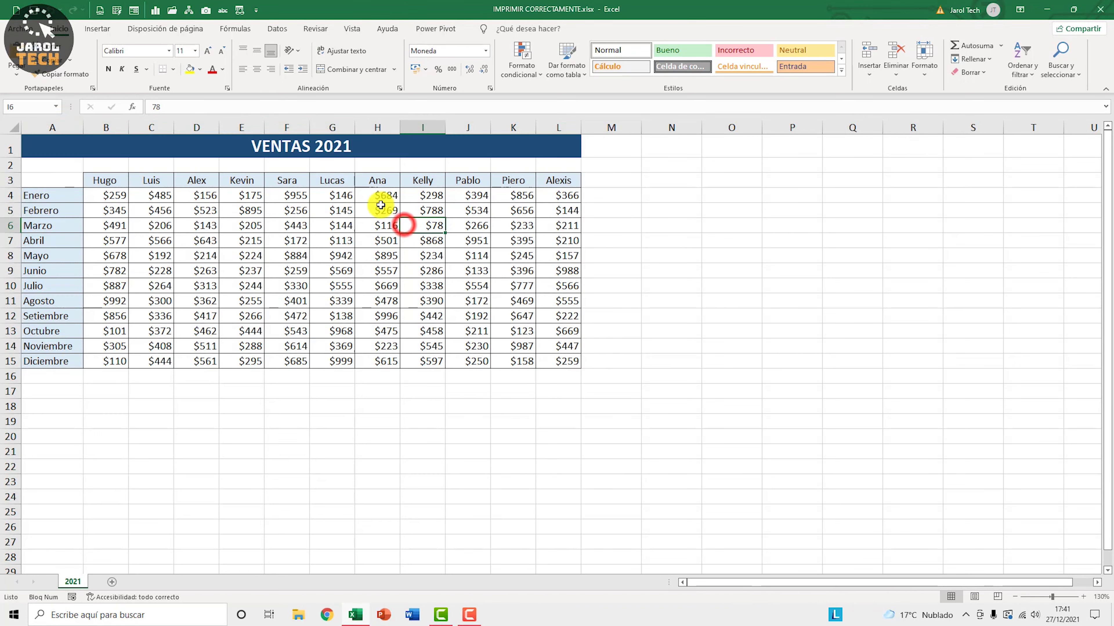
pyautogui.click(352, 29)
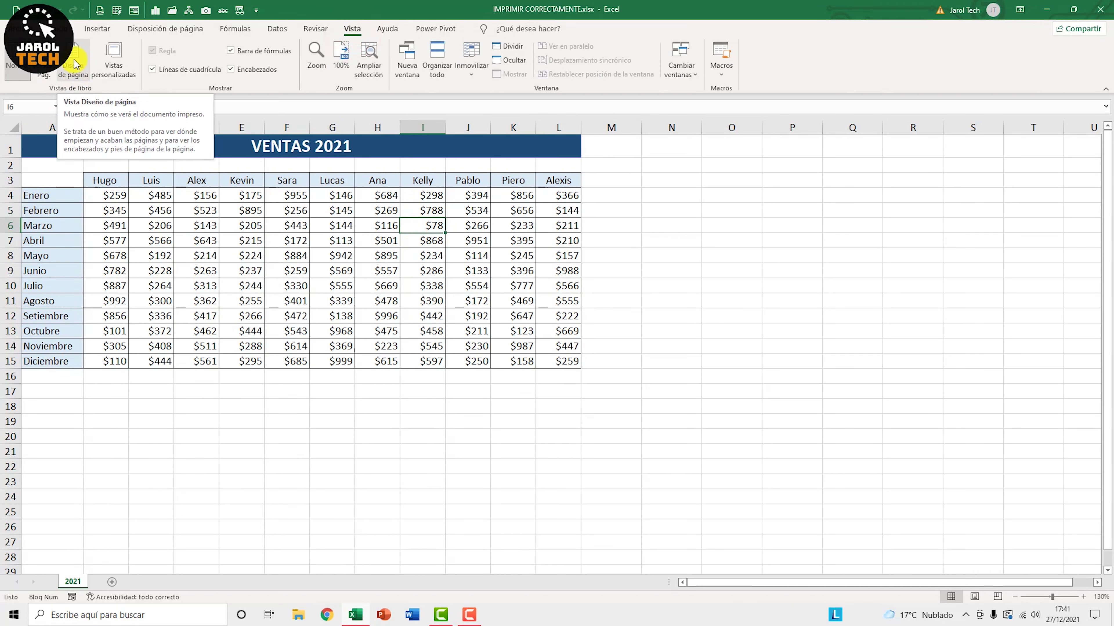
pyautogui.click(75, 69)
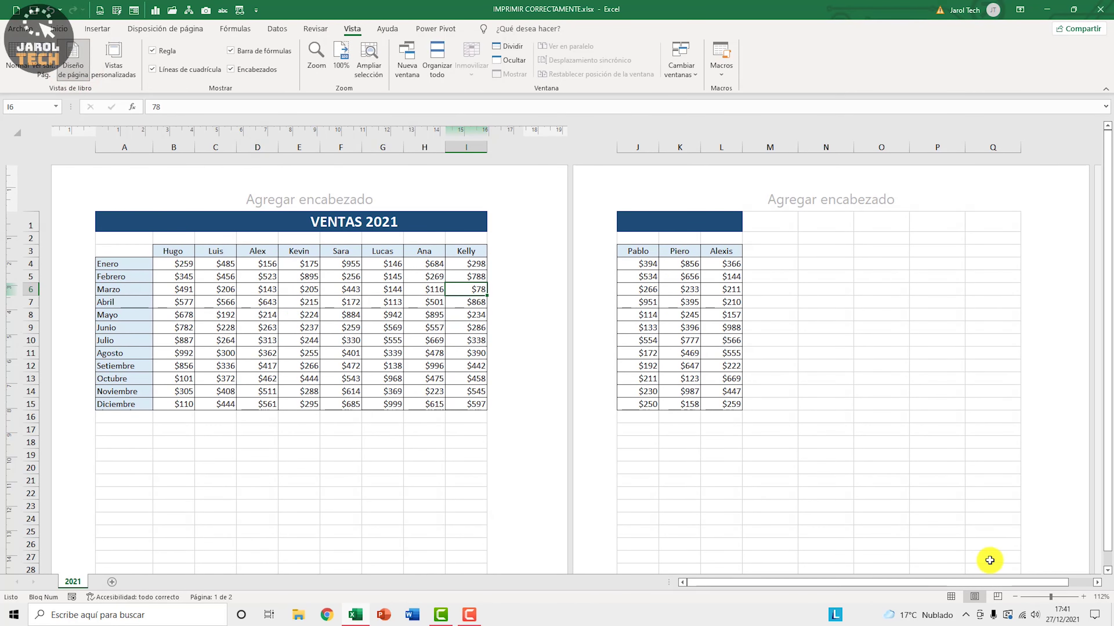
pyautogui.moveTo(1047, 599); pyautogui.dragTo(1043, 598)
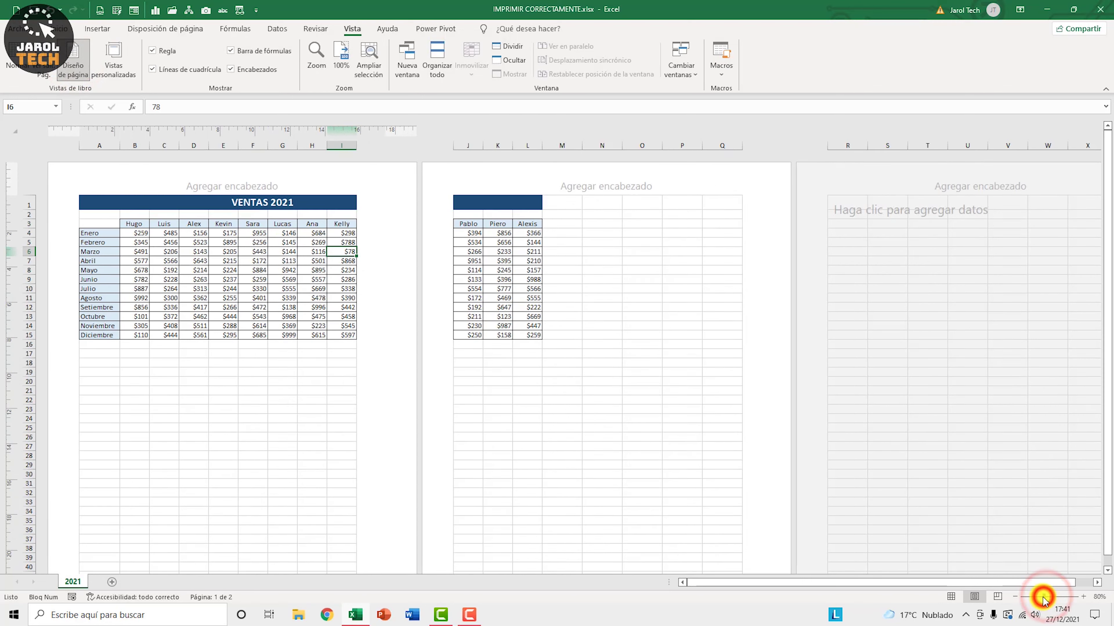
pyautogui.scroll(-5, 469, 380)
pyautogui.scroll(5, 469, 379)
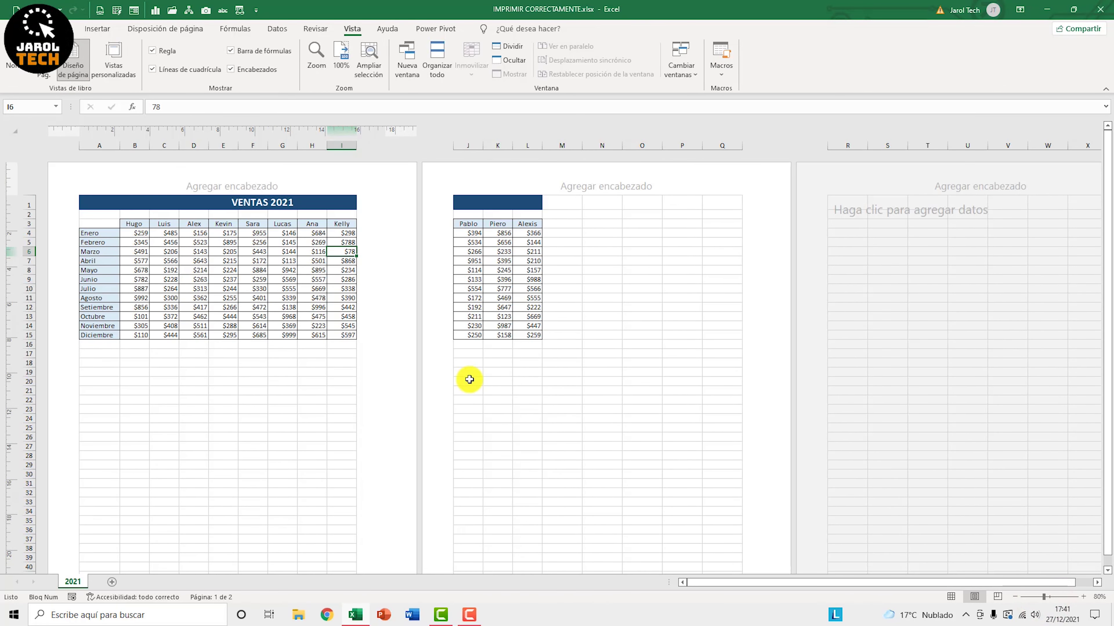
pyautogui.click(98, 178)
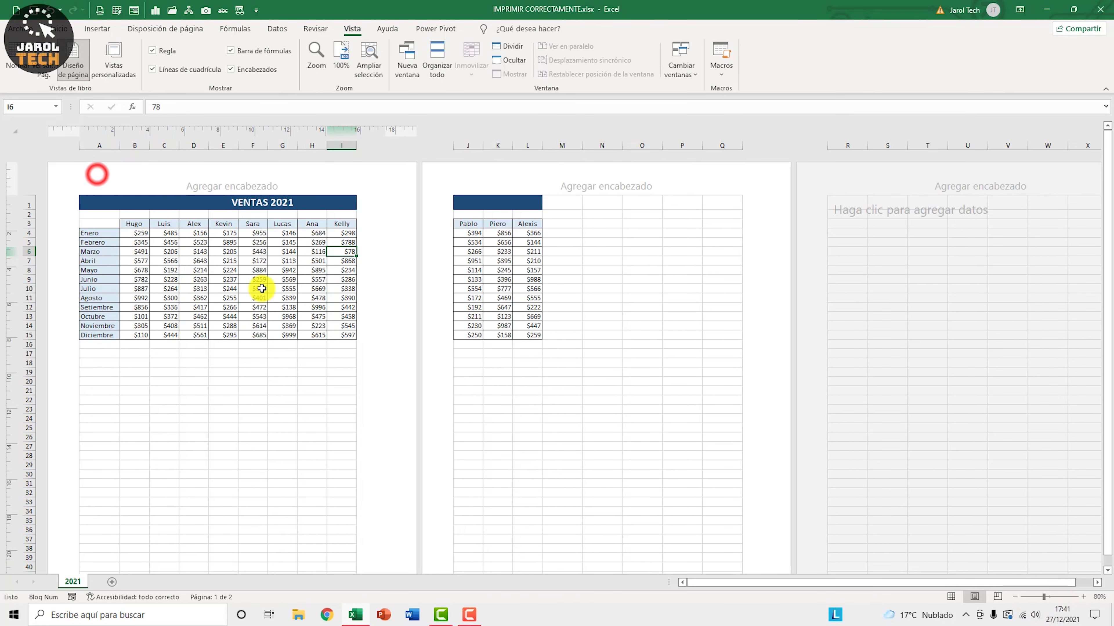
pyautogui.click(103, 181)
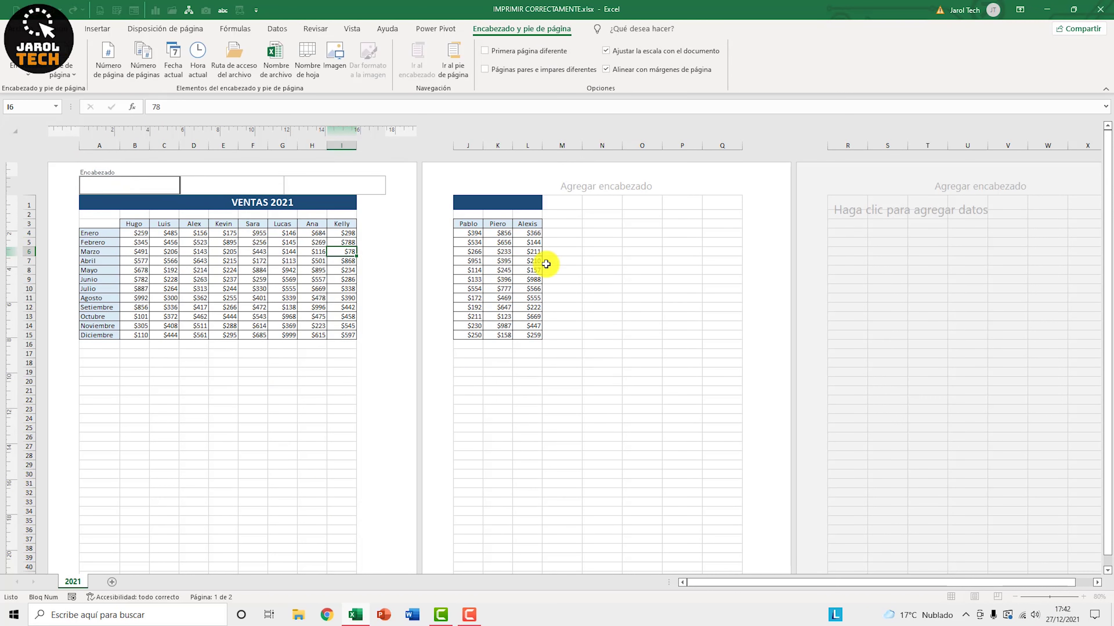
pyautogui.click(259, 303)
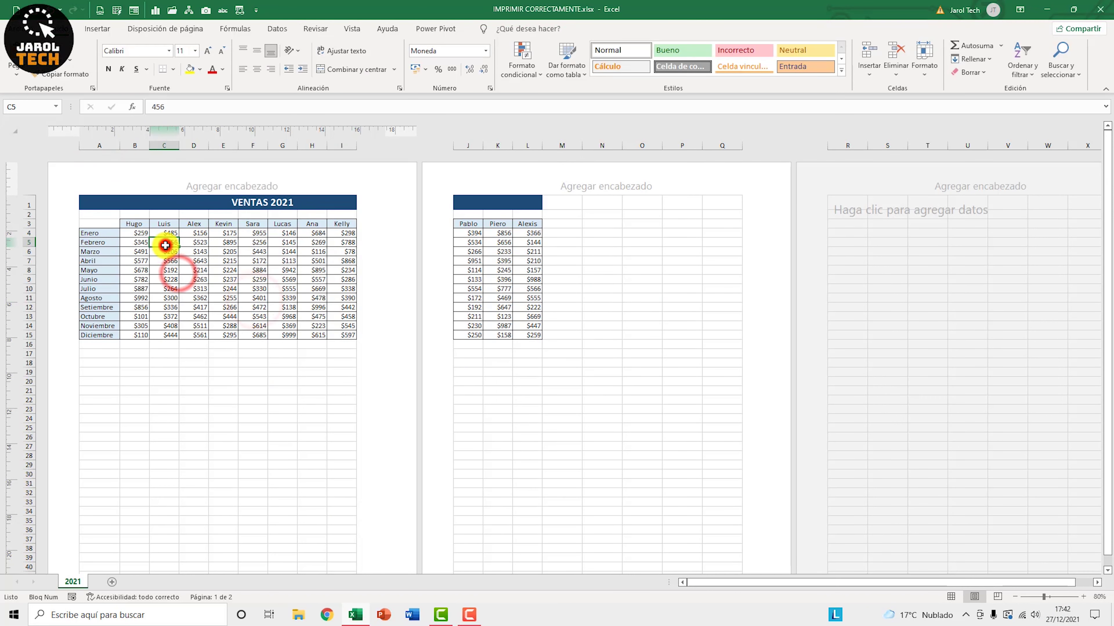
pyautogui.click(245, 277)
pyautogui.click(265, 294)
pyautogui.click(307, 314)
pyautogui.click(341, 334)
pyautogui.click(306, 271)
pyautogui.click(199, 270)
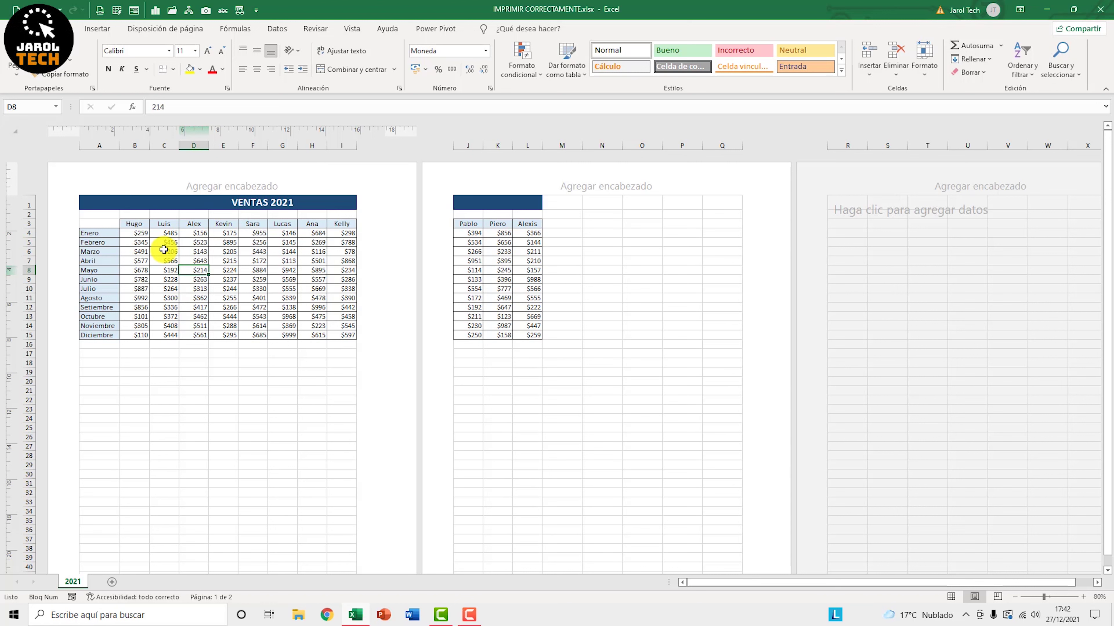
pyautogui.scroll(-3, 179, 288)
pyautogui.scroll(3, 134, 303)
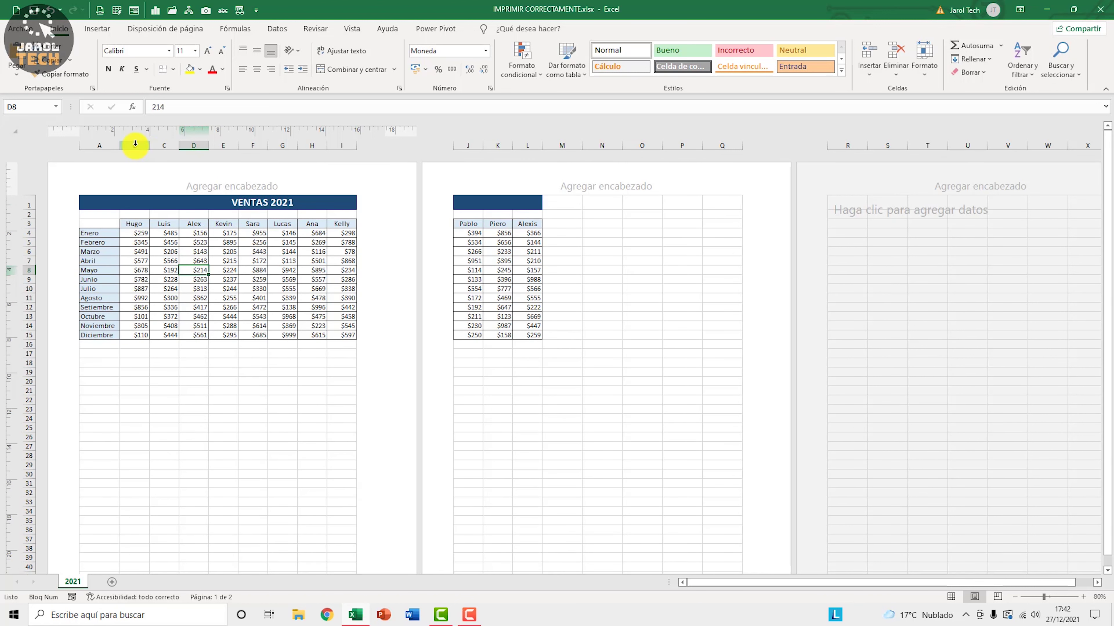
# Select columns A through K and narrow them together so all fit on page 1
pyautogui.moveTo(135, 143); pyautogui.dragTo(527, 146)
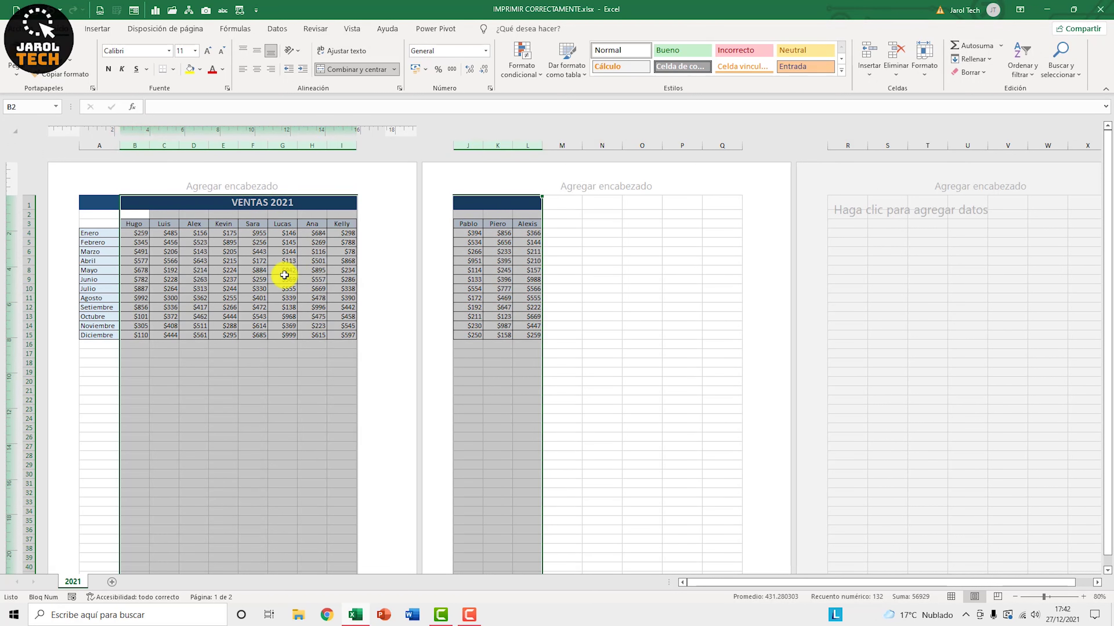
pyautogui.click(284, 277)
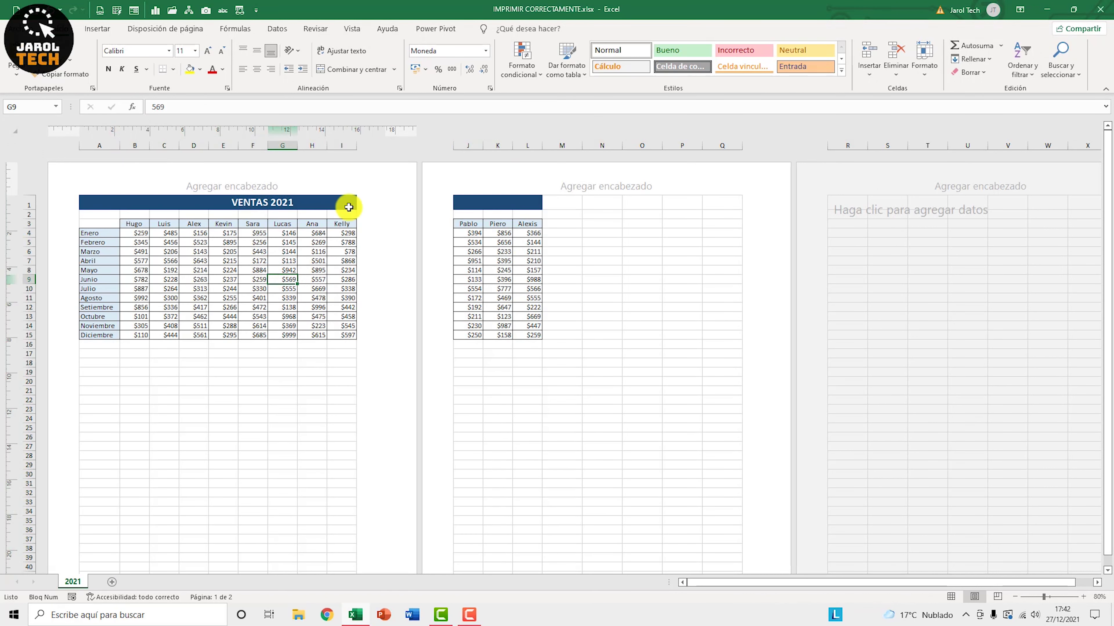
pyautogui.click(103, 145)
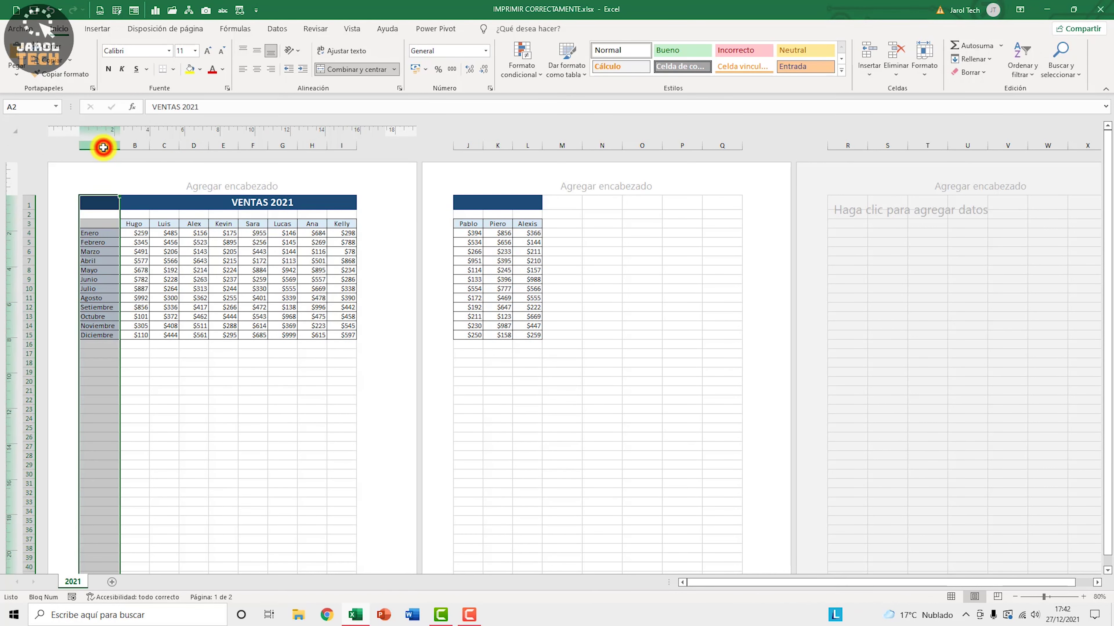
pyautogui.moveTo(102, 148); pyautogui.dragTo(530, 167)
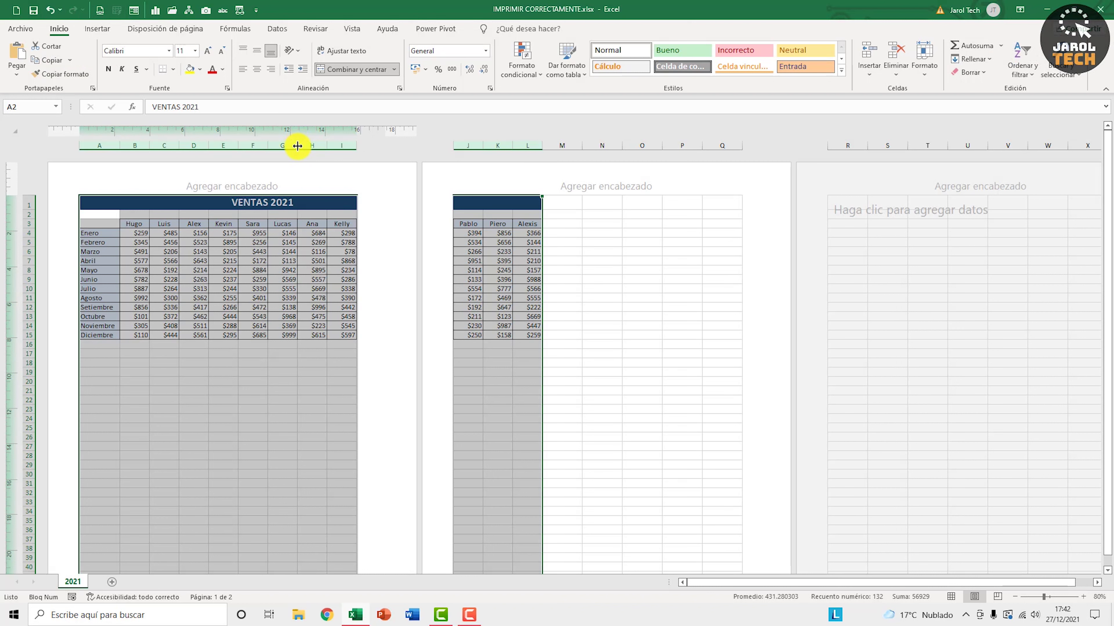
pyautogui.click(297, 146)
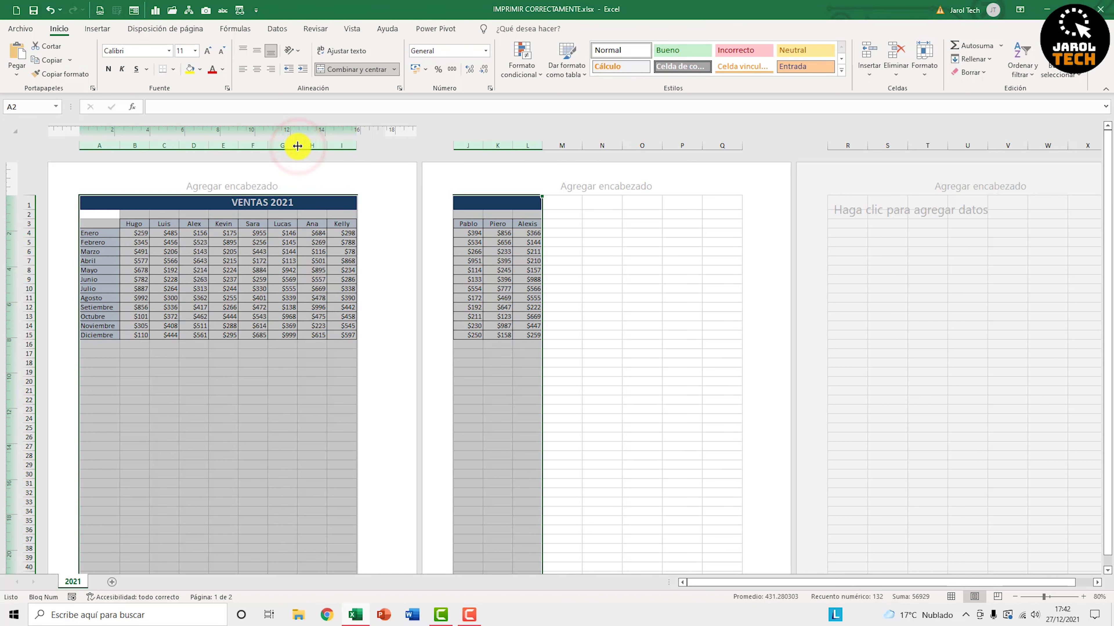
pyautogui.moveTo(297, 146); pyautogui.dragTo(290, 145)
pyautogui.click(280, 301)
# Check the narrowed table's figures in cells such as F16, I11, C5, C8, J8 and I10
pyautogui.click(212, 344)
pyautogui.click(126, 307)
pyautogui.click(249, 276)
pyautogui.click(276, 299)
pyautogui.click(230, 308)
pyautogui.click(197, 281)
pyautogui.click(167, 268)
pyautogui.click(147, 242)
pyautogui.click(241, 270)
pyautogui.click(295, 304)
pyautogui.click(179, 289)
pyautogui.click(148, 270)
pyautogui.click(292, 270)
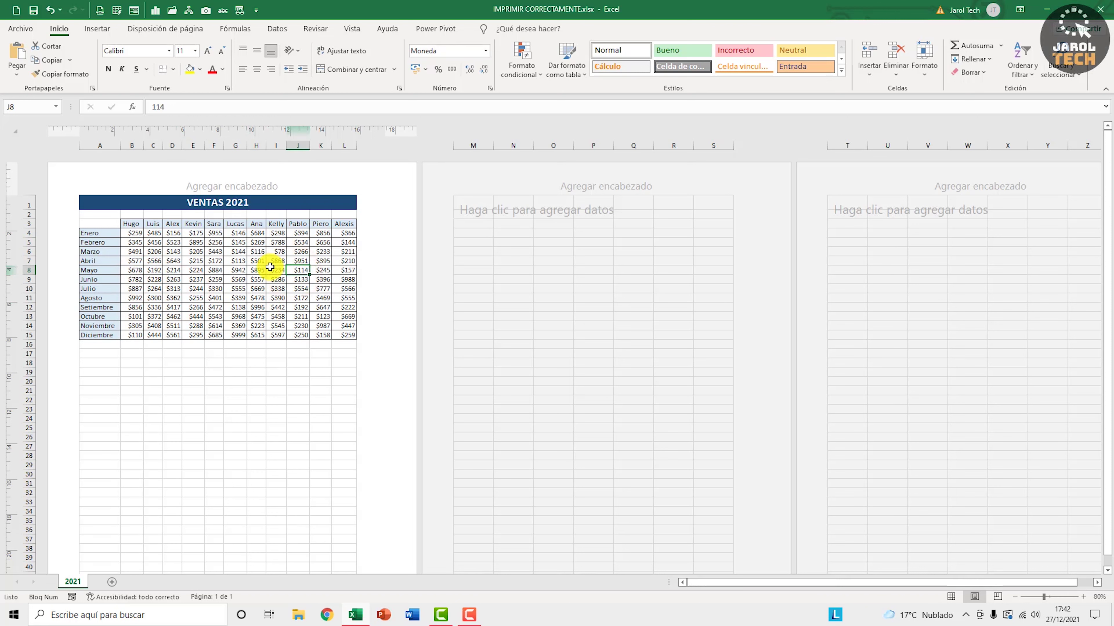
pyautogui.click(279, 288)
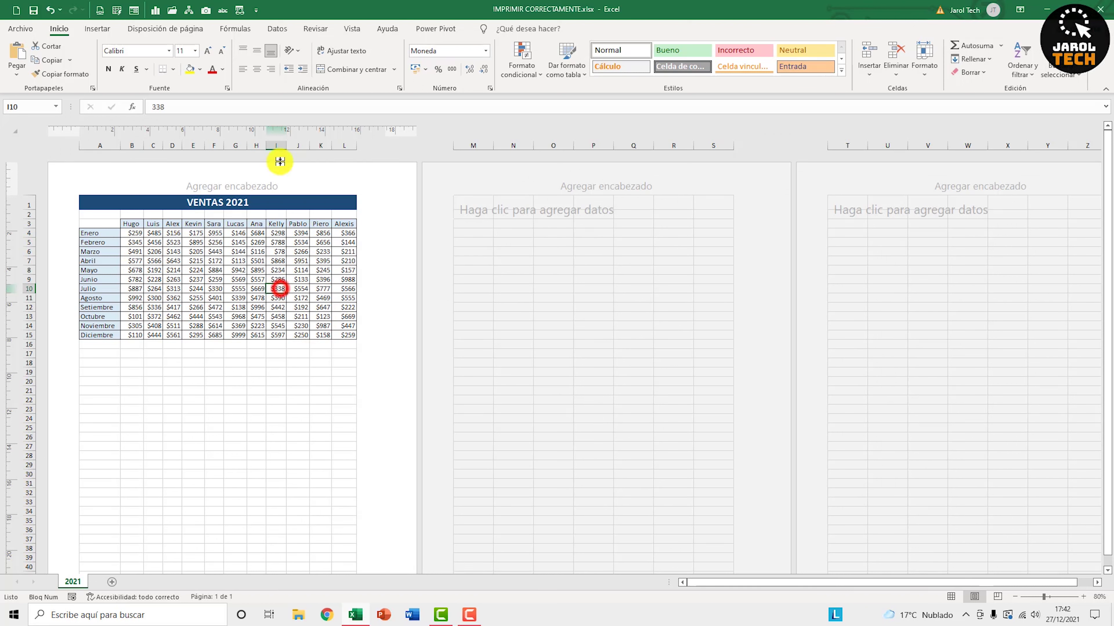
# Fine-tune the Kelly column I width, then AutoFit the widths of columns A through L
pyautogui.click(275, 146)
pyautogui.moveTo(286, 145); pyautogui.dragTo(293, 146)
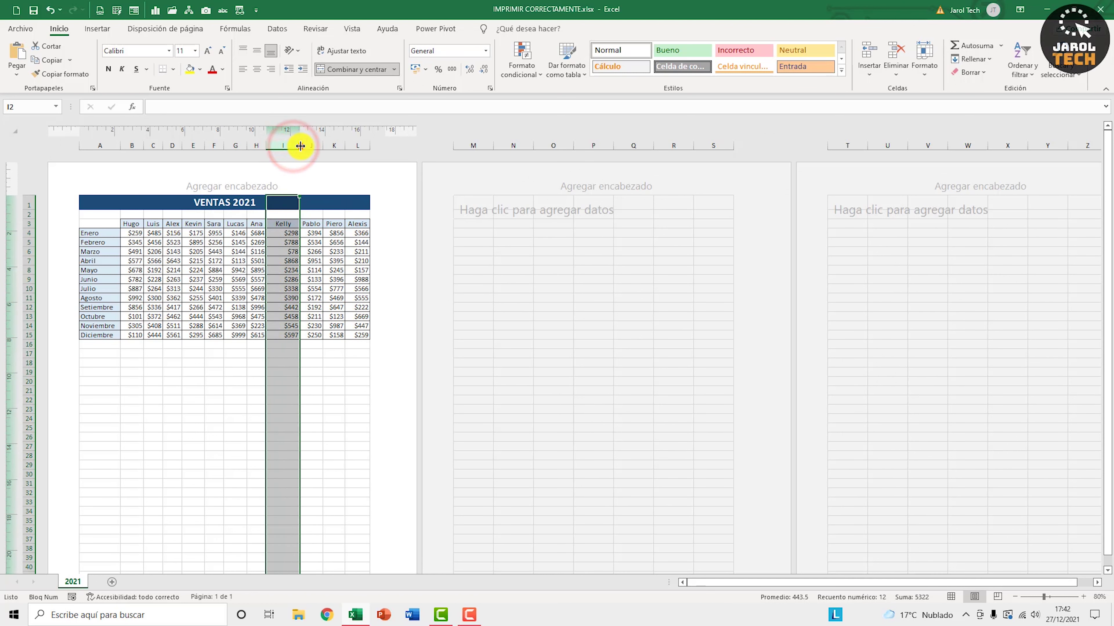
pyautogui.moveTo(293, 146); pyautogui.dragTo(290, 146)
pyautogui.moveTo(94, 146); pyautogui.dragTo(350, 146)
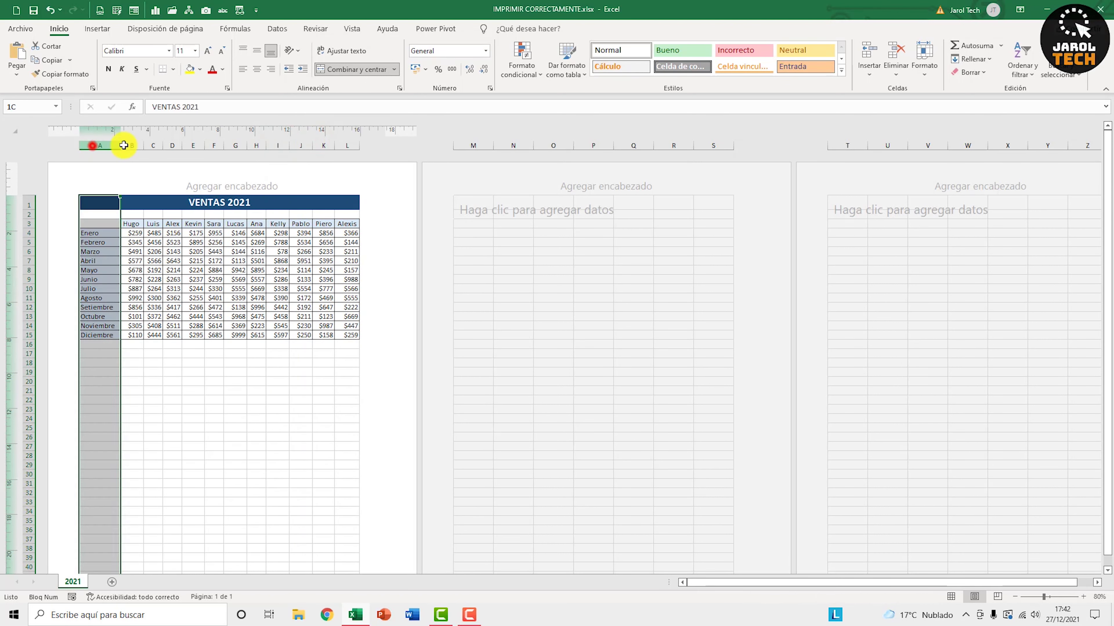
pyautogui.doubleClick(335, 146)
pyautogui.click(259, 272)
# Check the fitted table through cells like D3 (Alex), F3 (Sara) and A13 (Octubre)
pyautogui.click(169, 298)
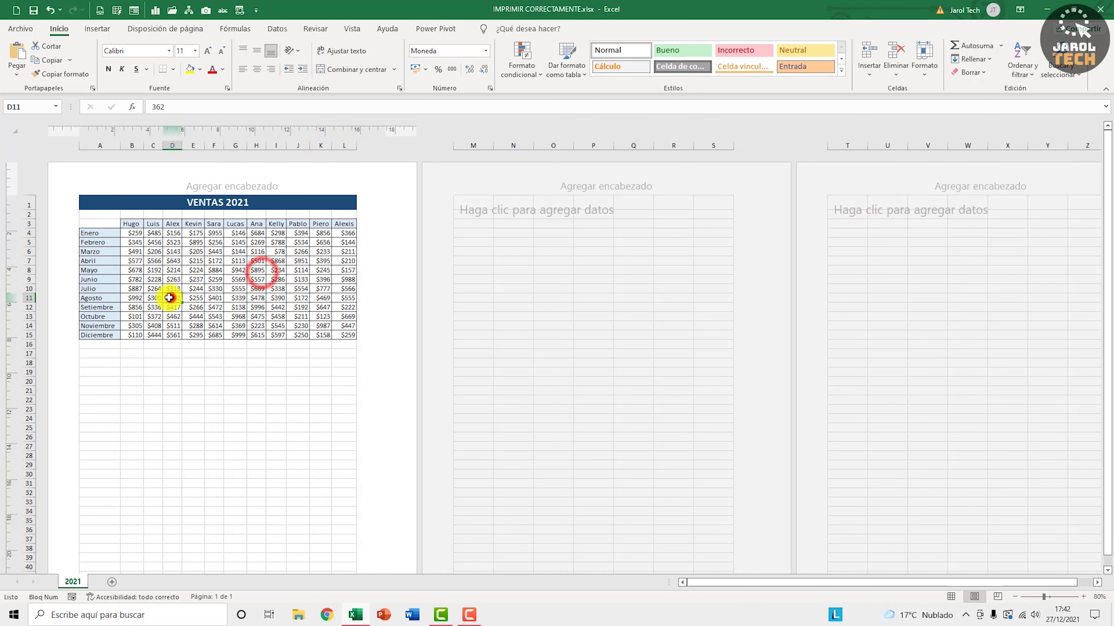
pyautogui.click(135, 279)
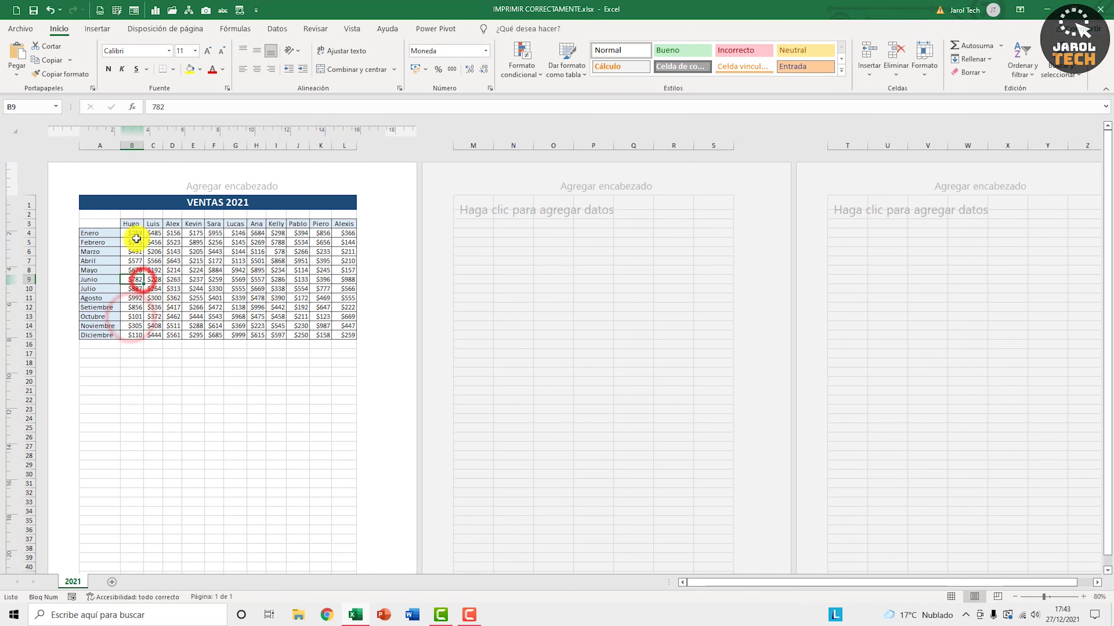
pyautogui.click(154, 224)
pyautogui.click(171, 224)
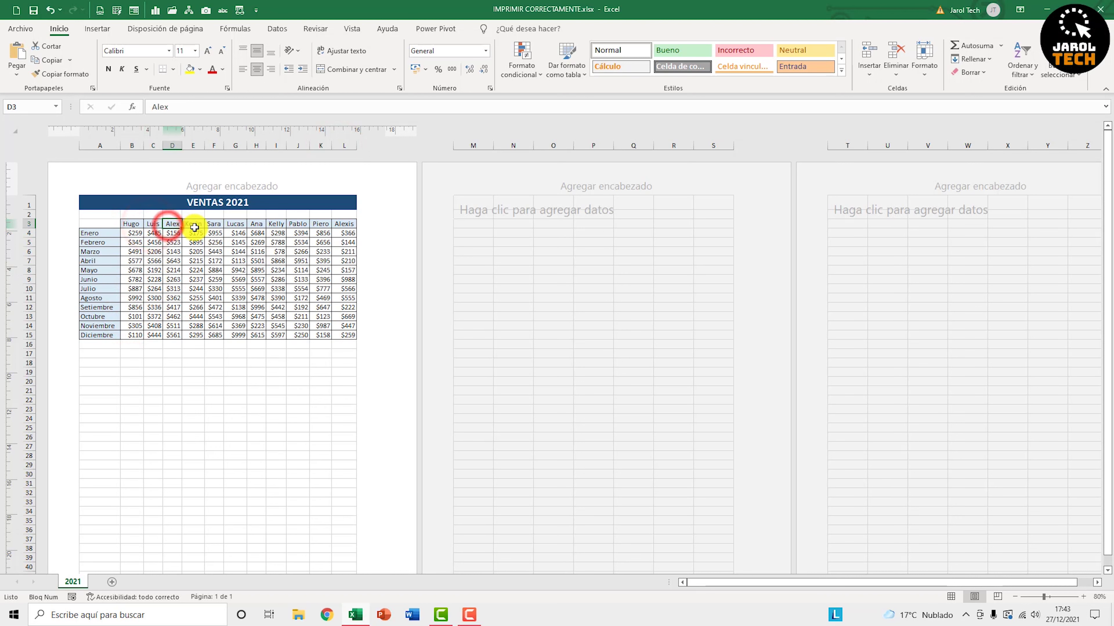
pyautogui.click(214, 260)
pyautogui.click(216, 224)
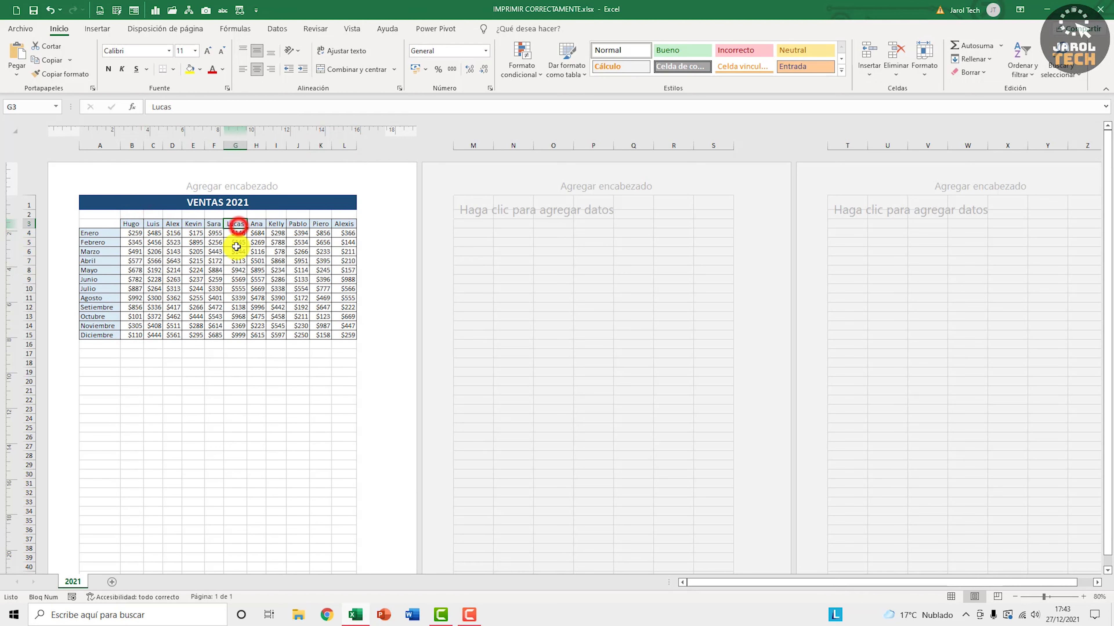
pyautogui.click(236, 288)
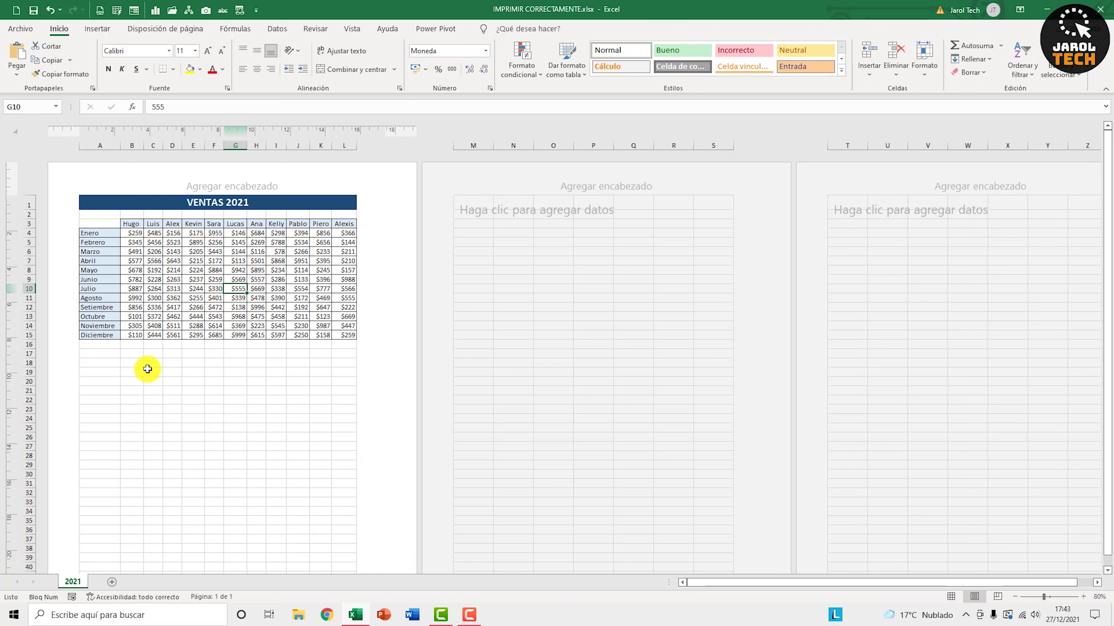
pyautogui.click(133, 356)
pyautogui.click(100, 315)
# AutoFit column A to the month names and make the Enero and Febrero rows taller
pyautogui.moveTo(119, 147); pyautogui.dragTo(118, 147)
pyautogui.doubleClick(119, 147)
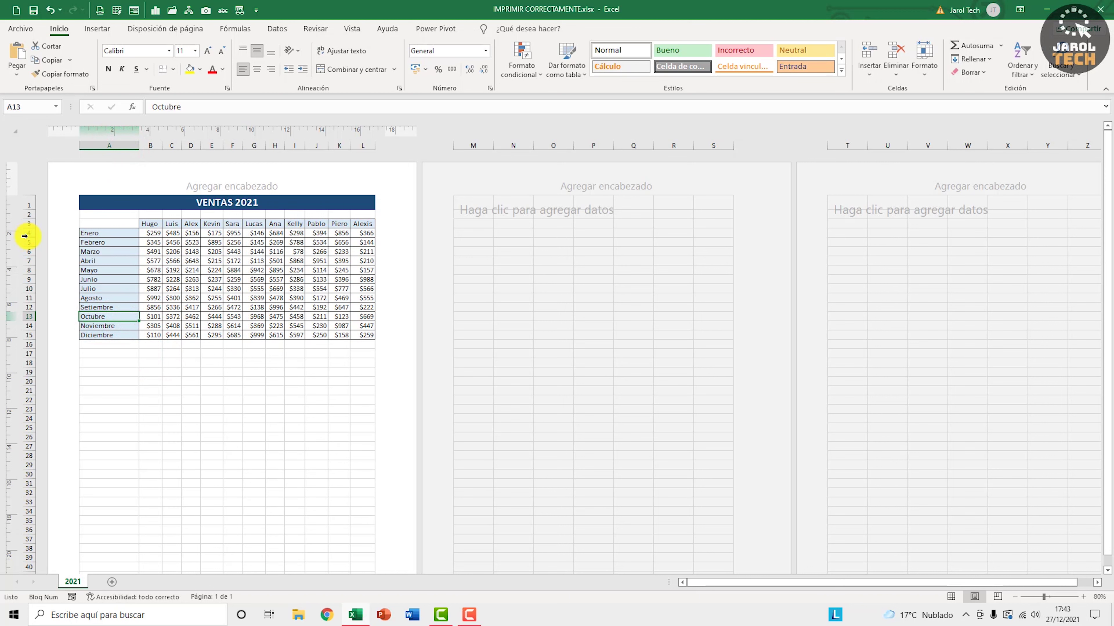
pyautogui.moveTo(28, 240); pyautogui.dragTo(35, 267)
pyautogui.click(161, 285)
# Select cells C12, J11 and D11, then open the print preview with Ctrl+P
pyautogui.click(174, 326)
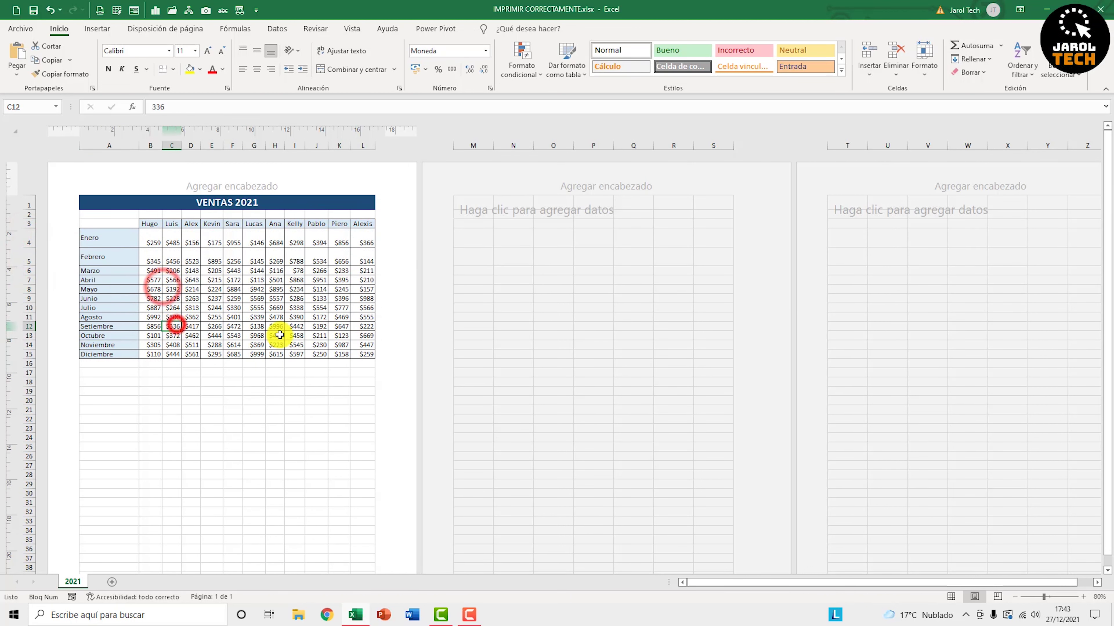
pyautogui.click(317, 316)
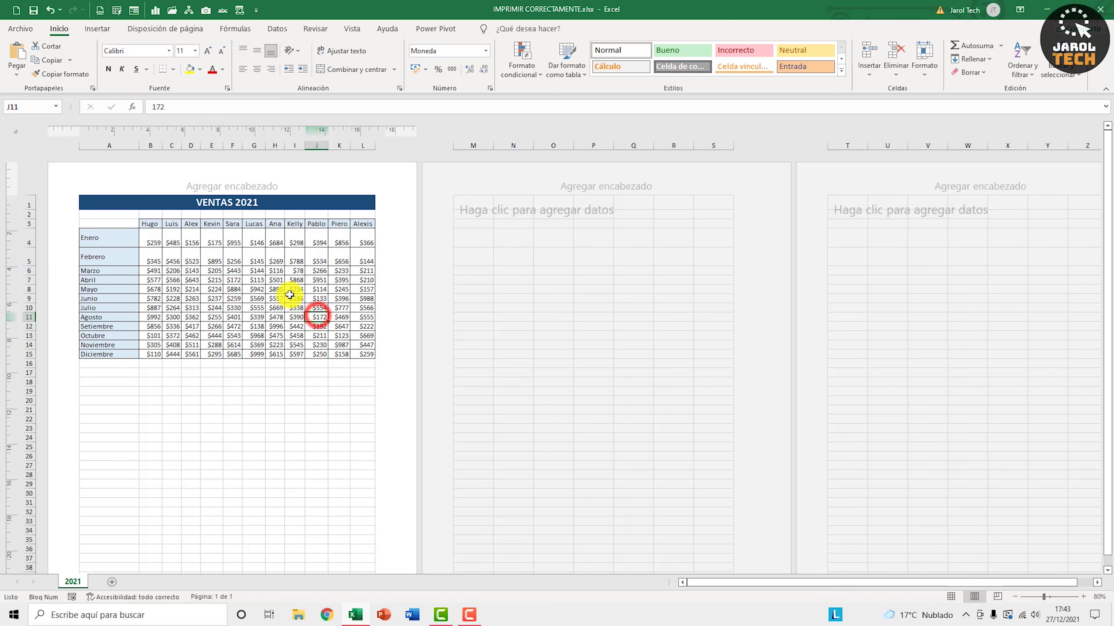
pyautogui.click(194, 317)
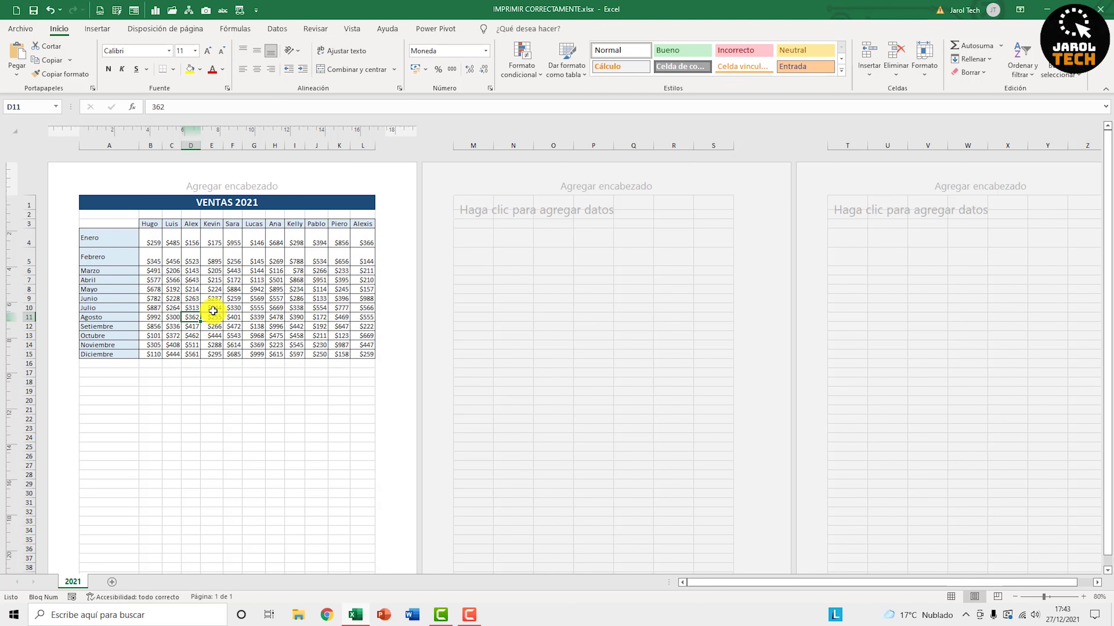
pyautogui.hotkey('ctrl', 'p')
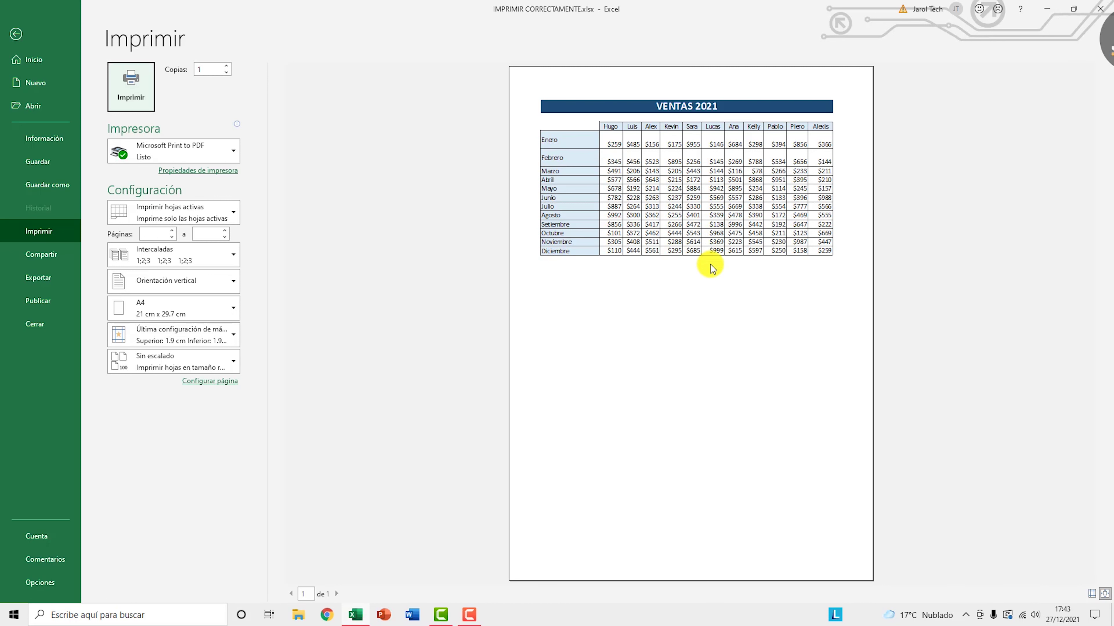
# Leave the print preview, switch the sheet back to Normal view, and reopen the File backstage
pyautogui.click(333, 596)
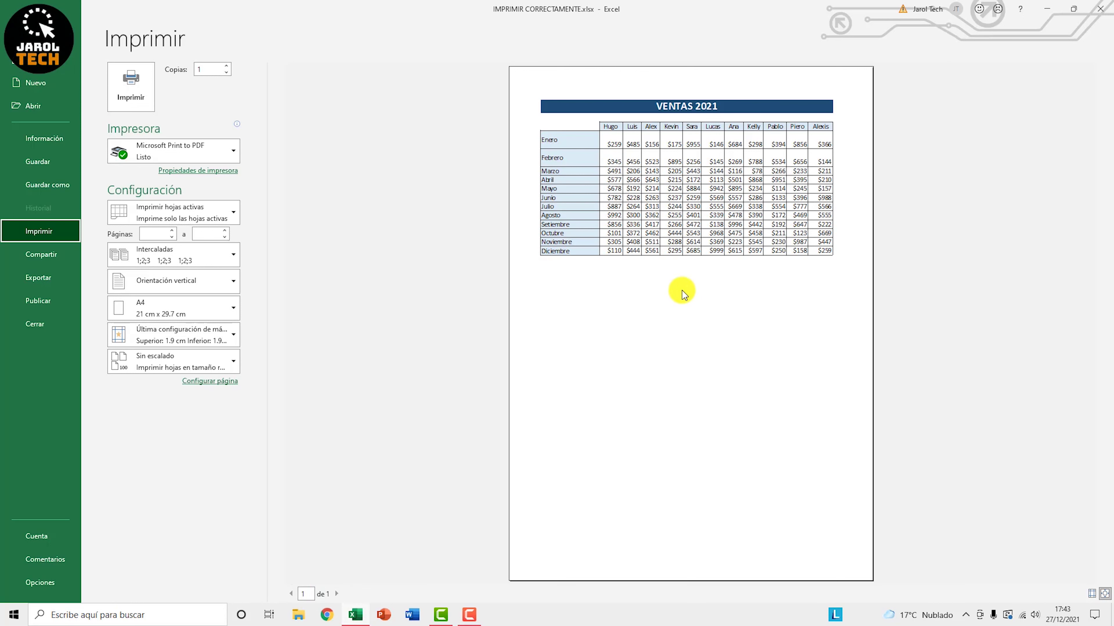
pyautogui.press('Escape')
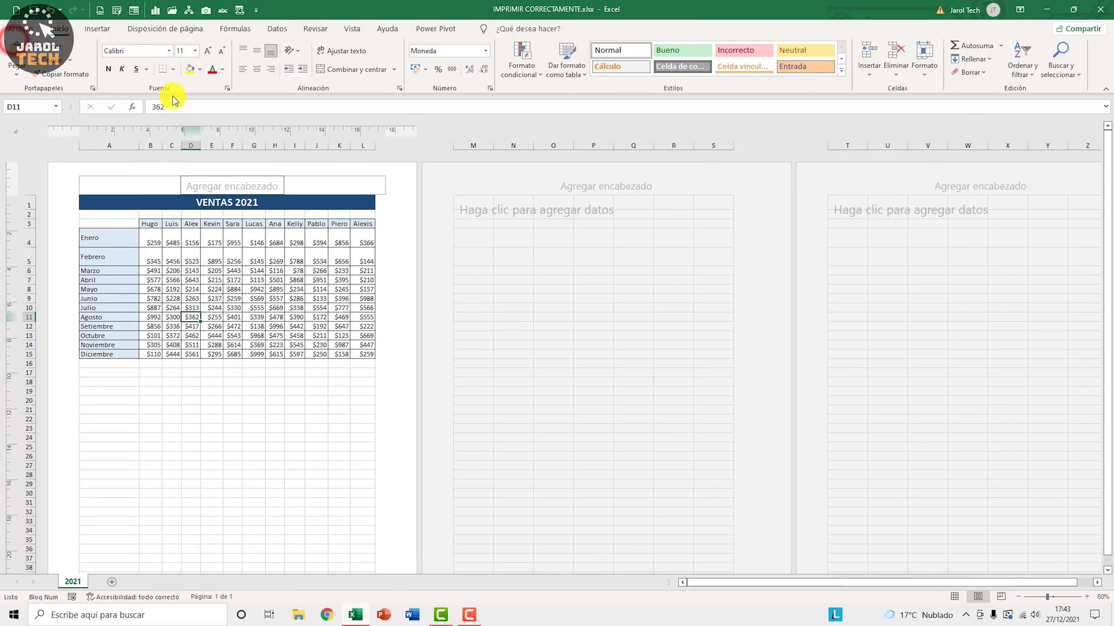
pyautogui.click(356, 28)
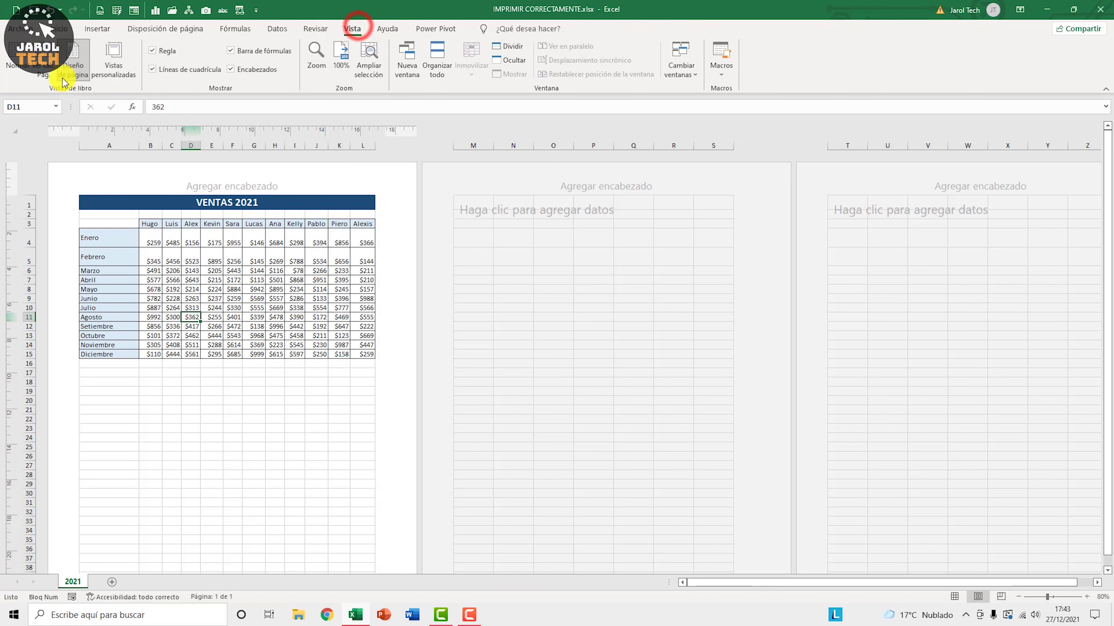
pyautogui.click(17, 62)
pyautogui.click(59, 29)
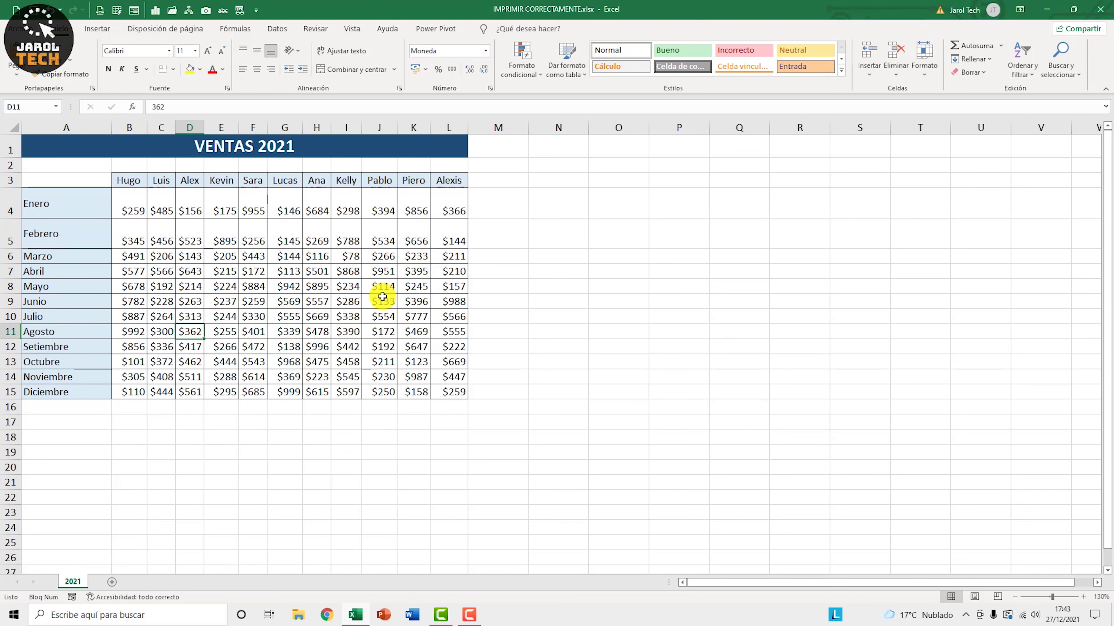
pyautogui.click(17, 29)
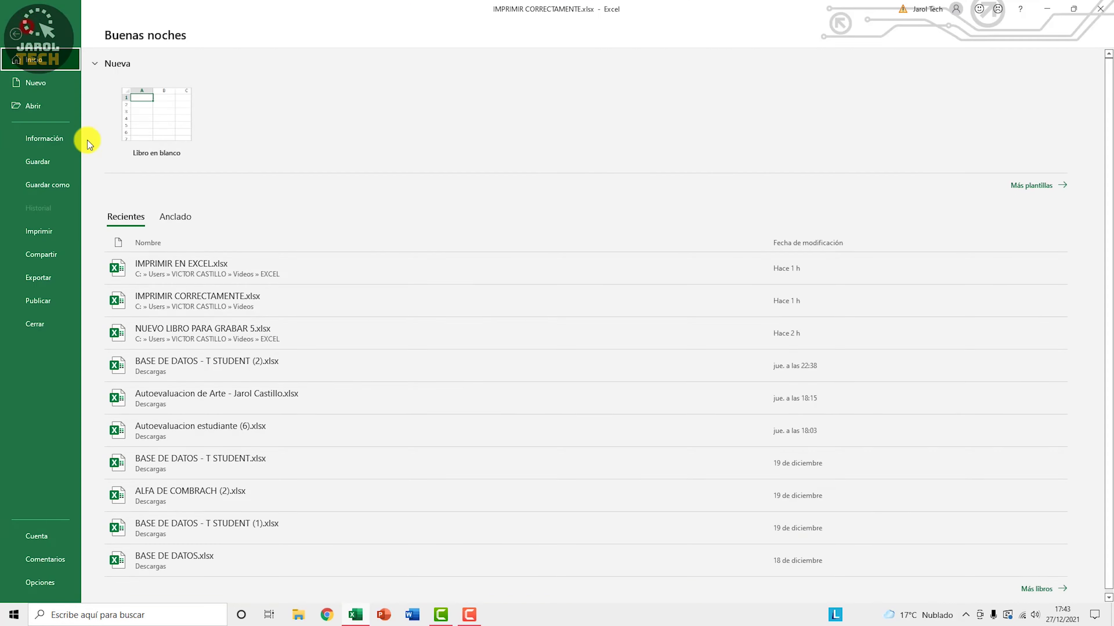
# Show the Imprimir print settings and preview from the File screen
pyautogui.click(54, 231)
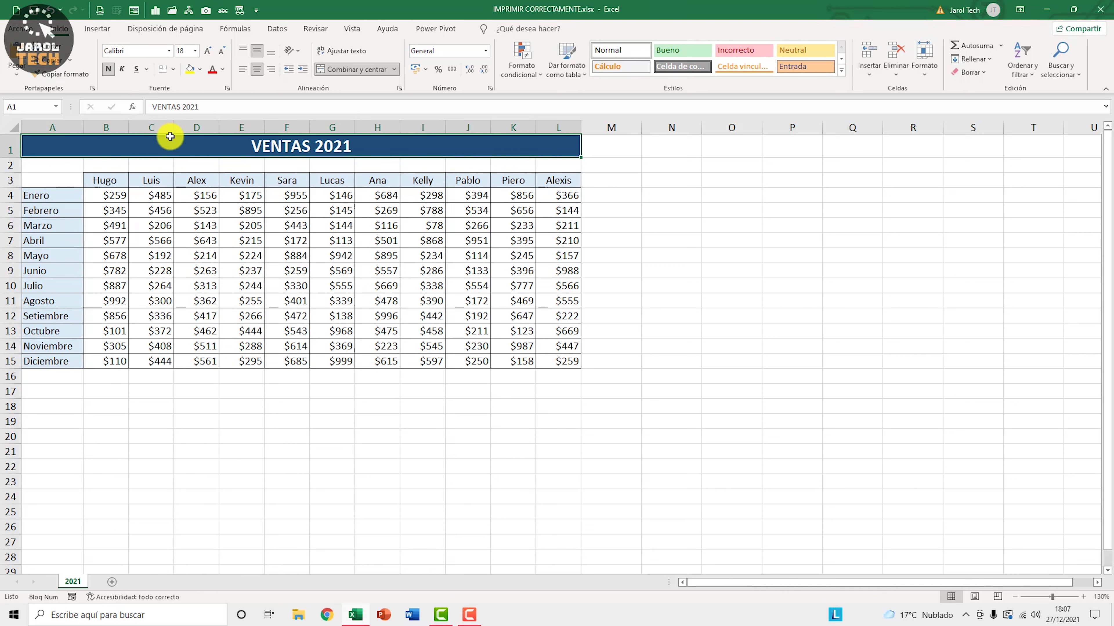
pyautogui.moveTo(172, 147); pyautogui.dragTo(201, 361)
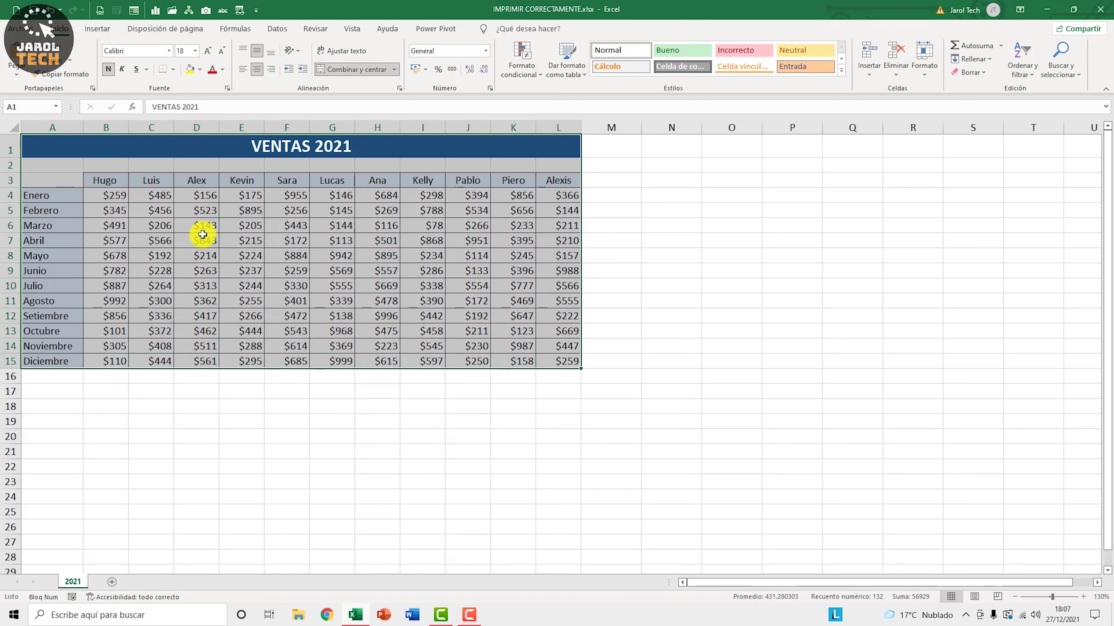
pyautogui.click(209, 231)
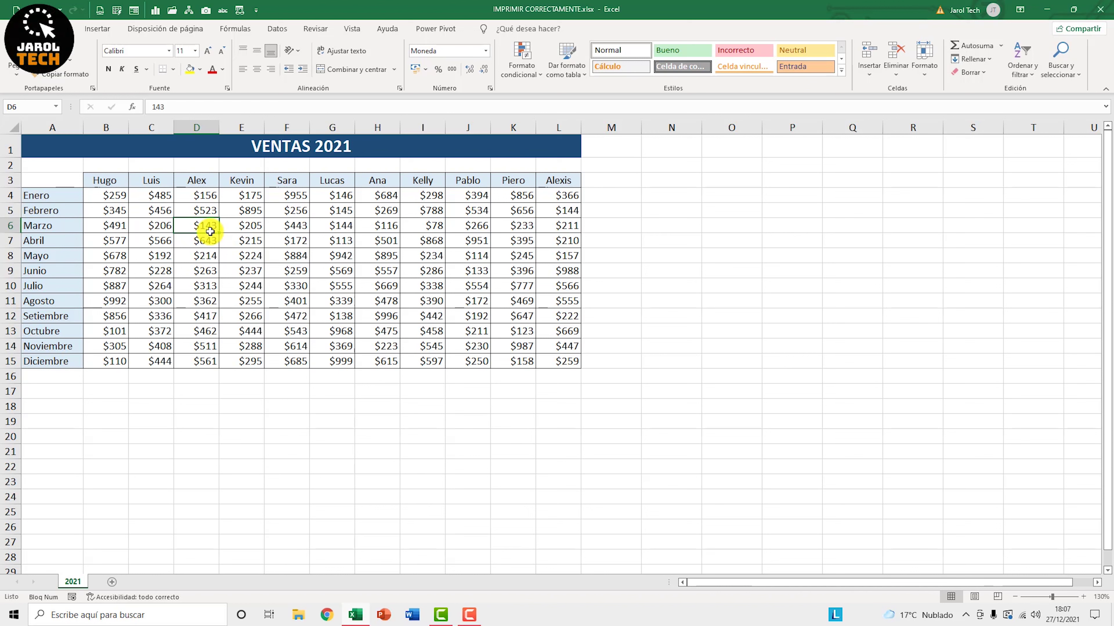
pyautogui.click(291, 227)
pyautogui.click(22, 28)
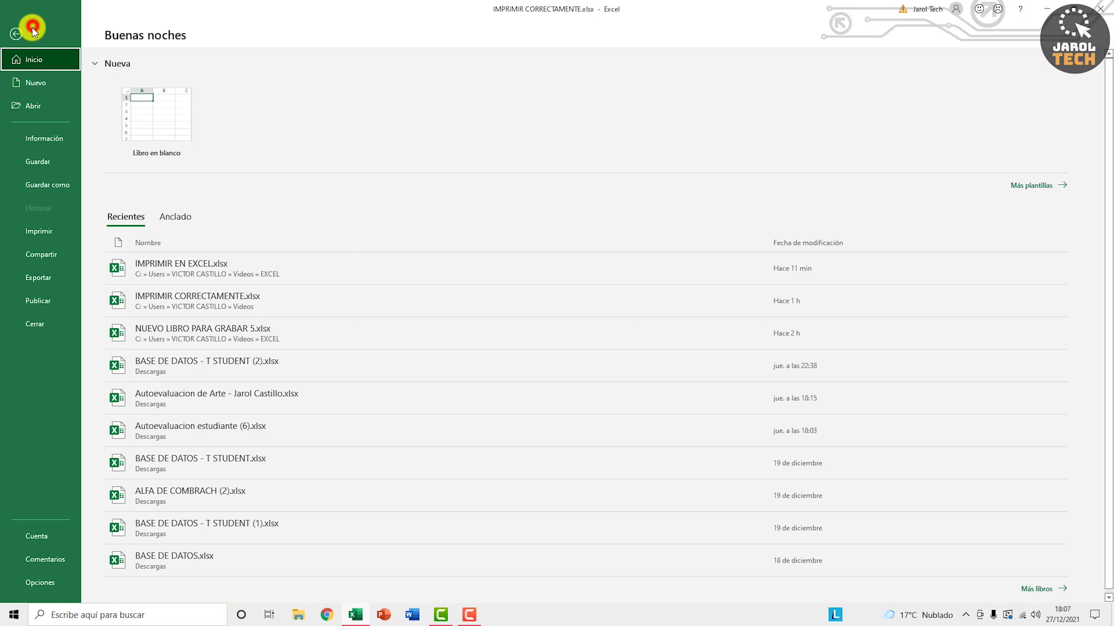
pyautogui.click(72, 229)
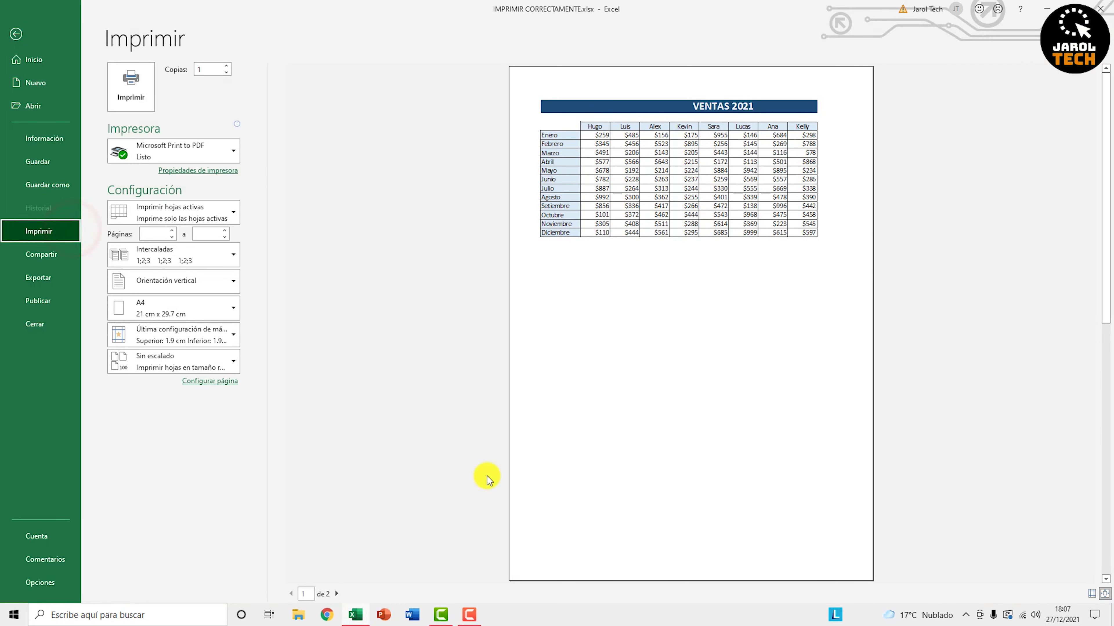
pyautogui.click(339, 592)
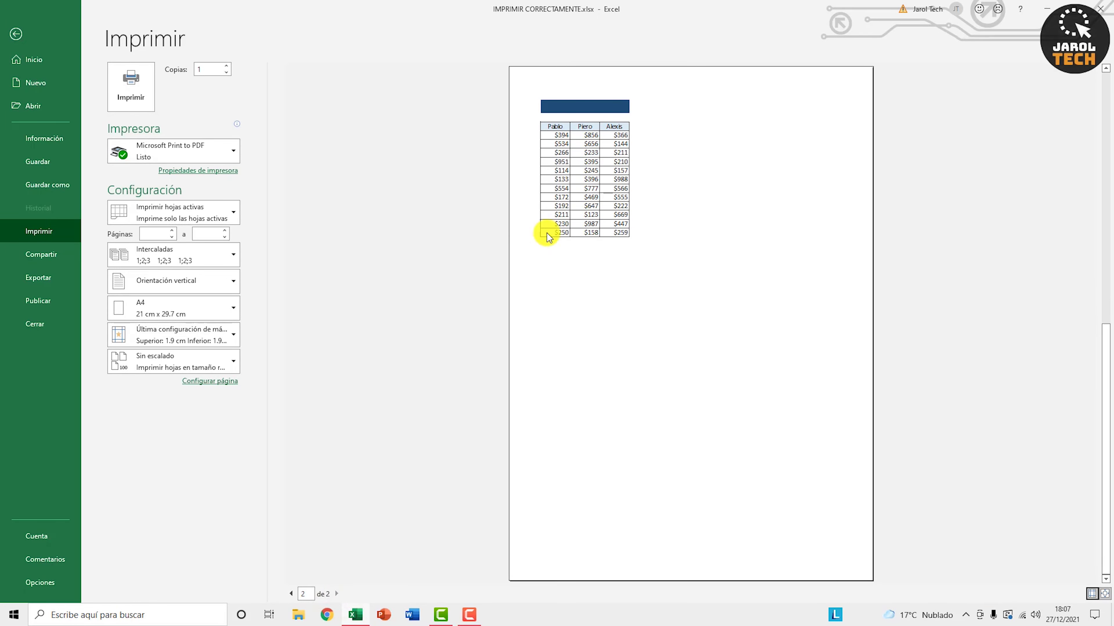
pyautogui.click(19, 32)
pyautogui.moveTo(216, 145); pyautogui.dragTo(241, 363)
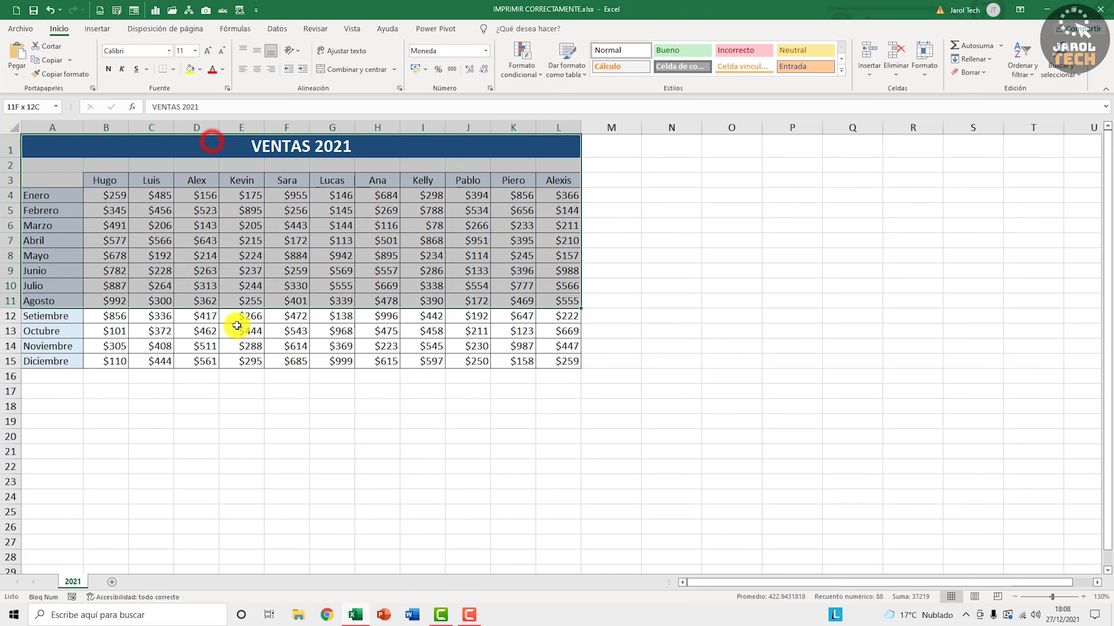
# Open the Configurar página dialog from Disposición de página and review its margin, header/footer and sheet settings
pyautogui.click(293, 262)
pyautogui.click(286, 230)
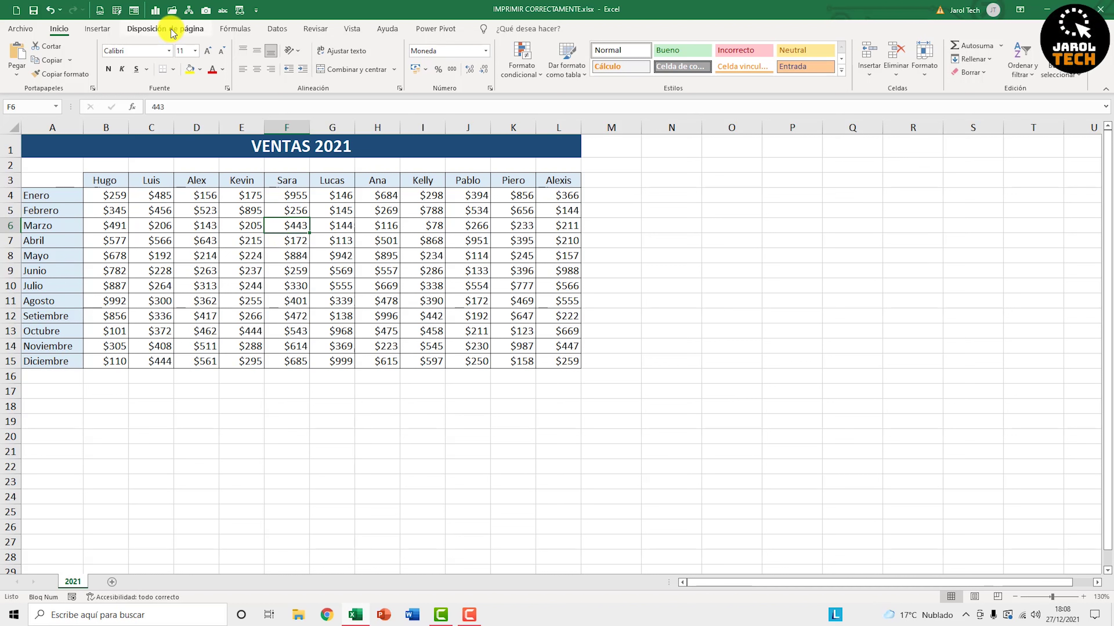
pyautogui.click(185, 30)
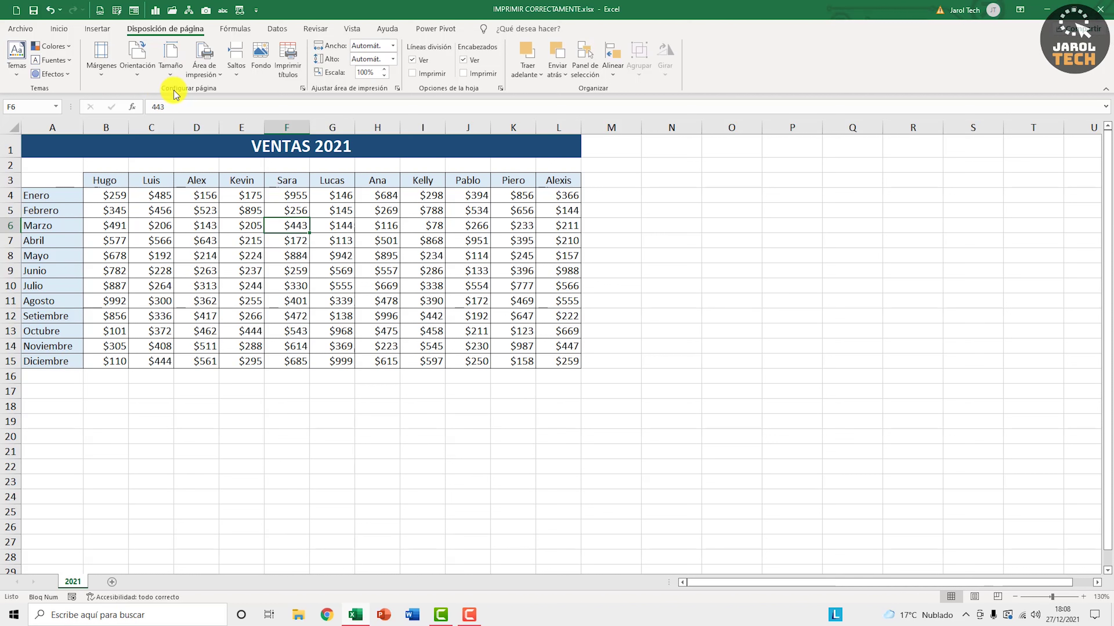
pyautogui.click(302, 88)
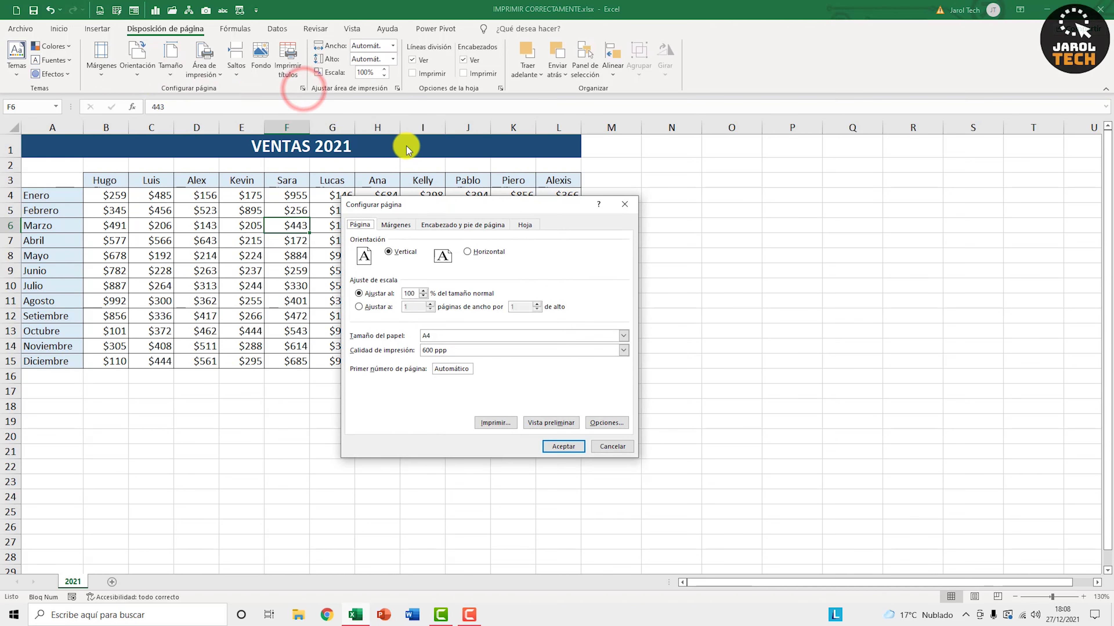
pyautogui.moveTo(440, 206); pyautogui.dragTo(537, 197)
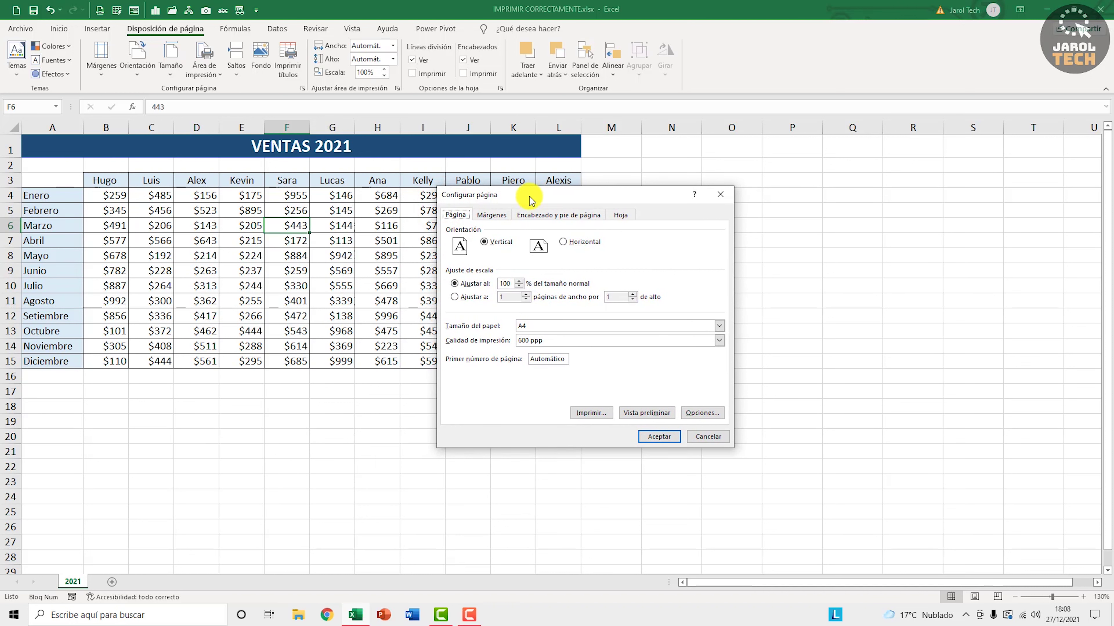
pyautogui.click(487, 215)
pyautogui.click(540, 214)
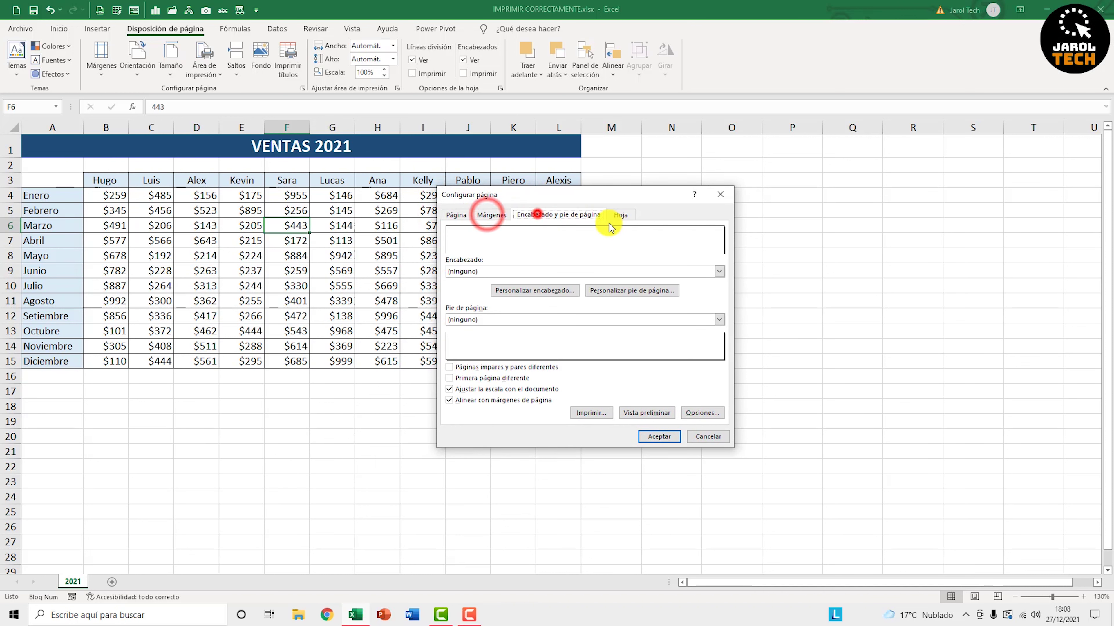
pyautogui.click(622, 219)
pyautogui.click(537, 215)
pyautogui.click(492, 214)
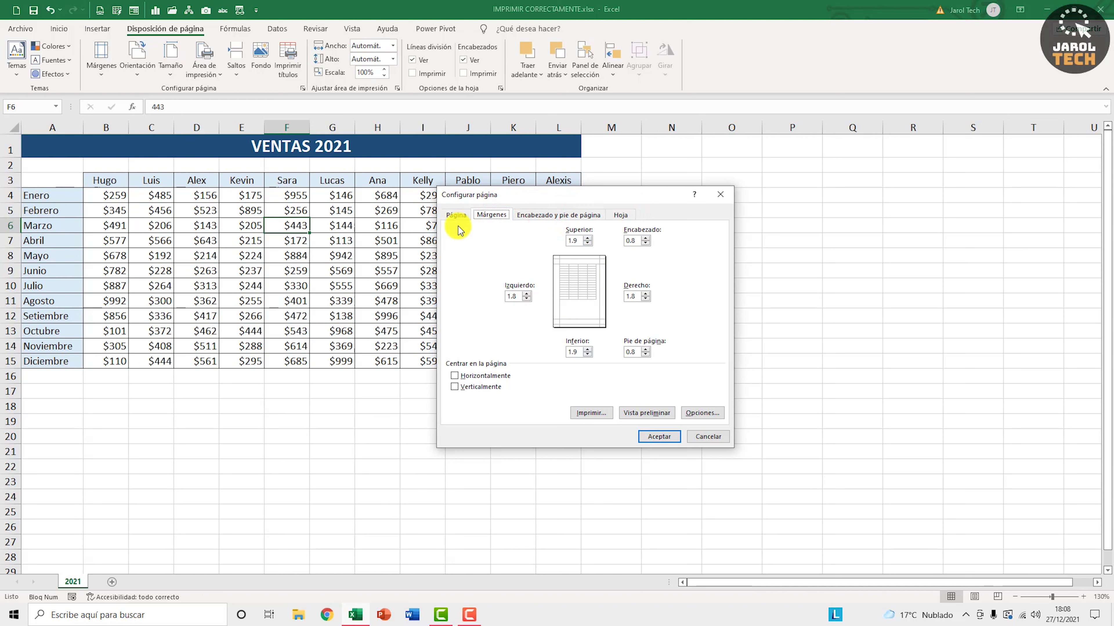
pyautogui.click(456, 216)
pyautogui.click(491, 214)
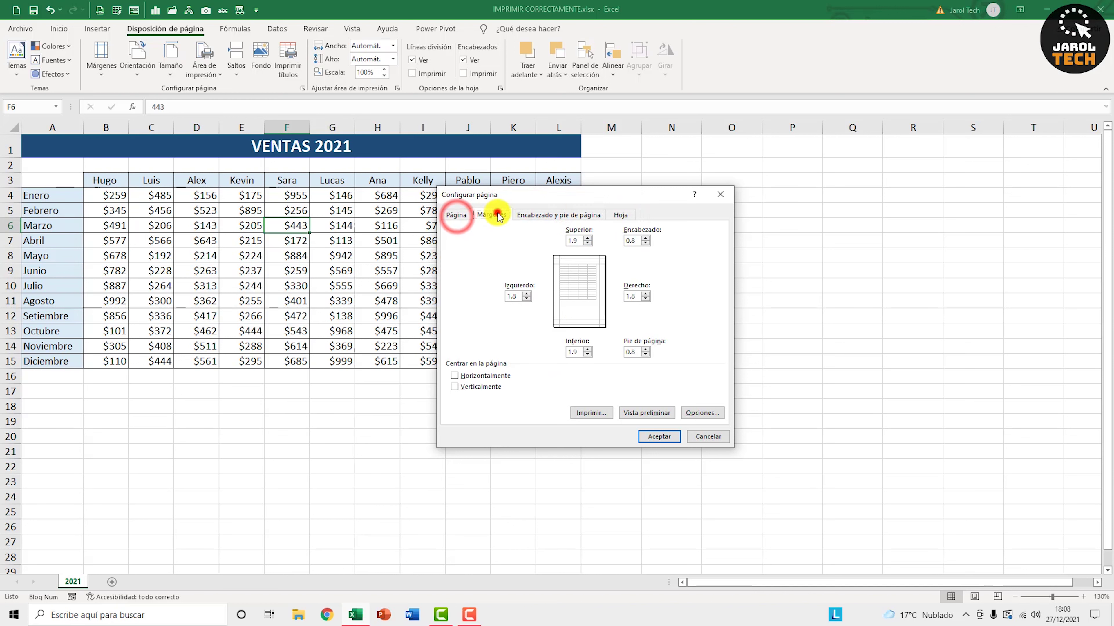
pyautogui.click(463, 214)
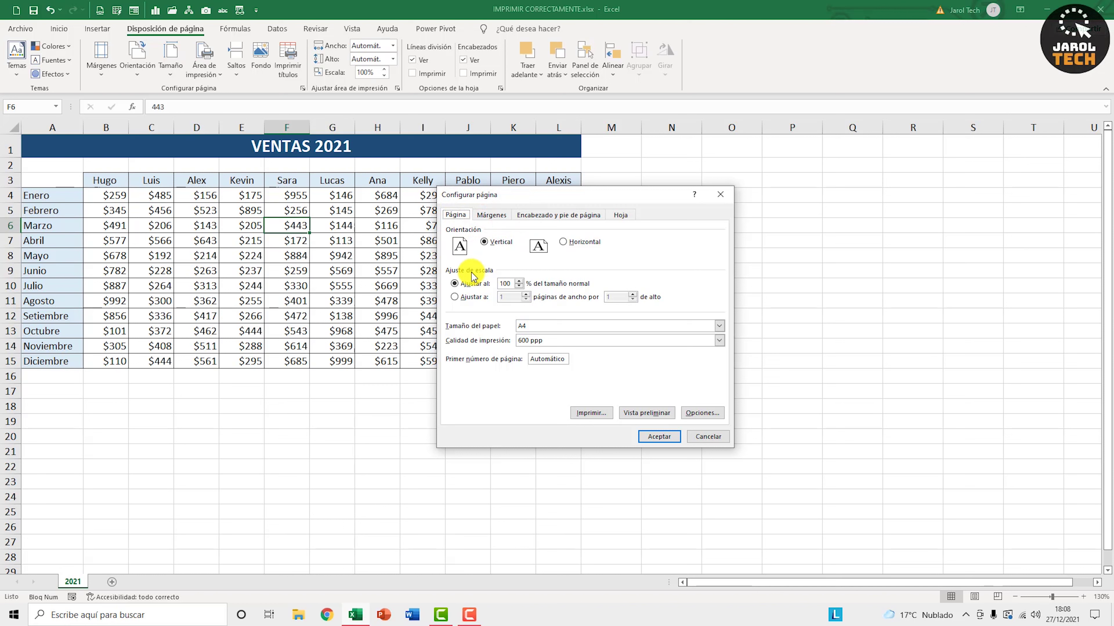
# Choose Ajustar a 1 página de ancho por 1 de alto and confirm with Aceptar
pyautogui.click(455, 298)
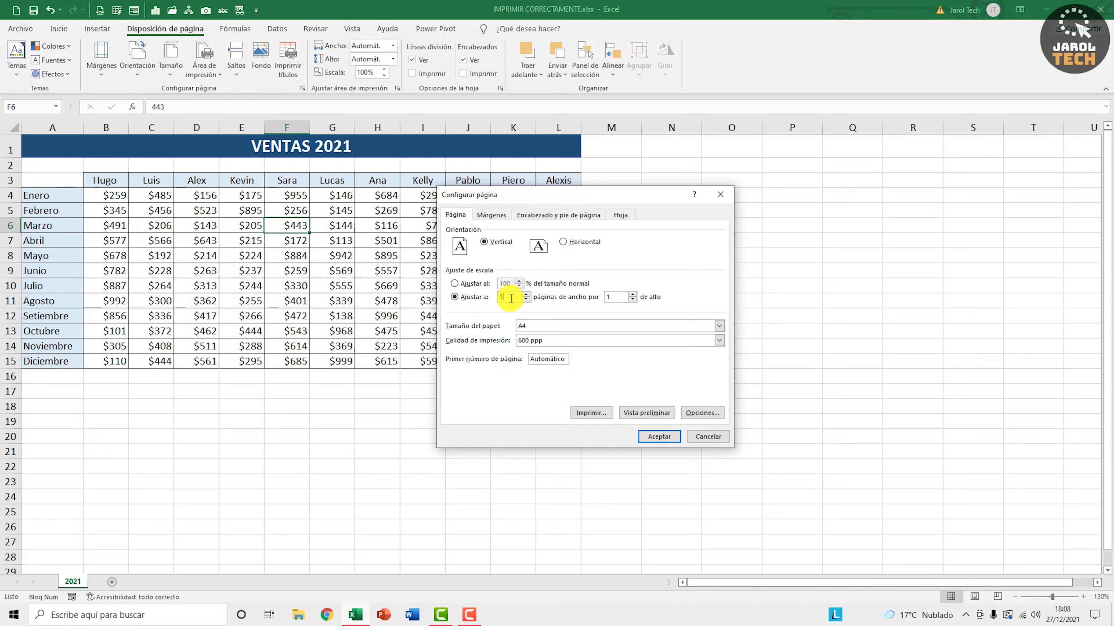
pyautogui.click(612, 297)
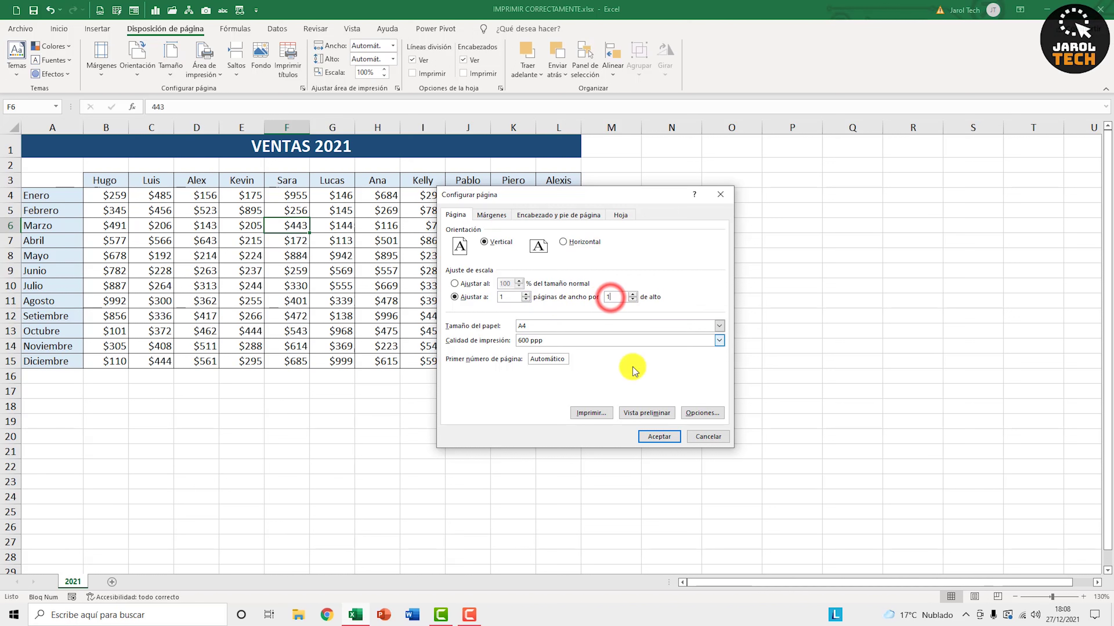
pyautogui.click(659, 436)
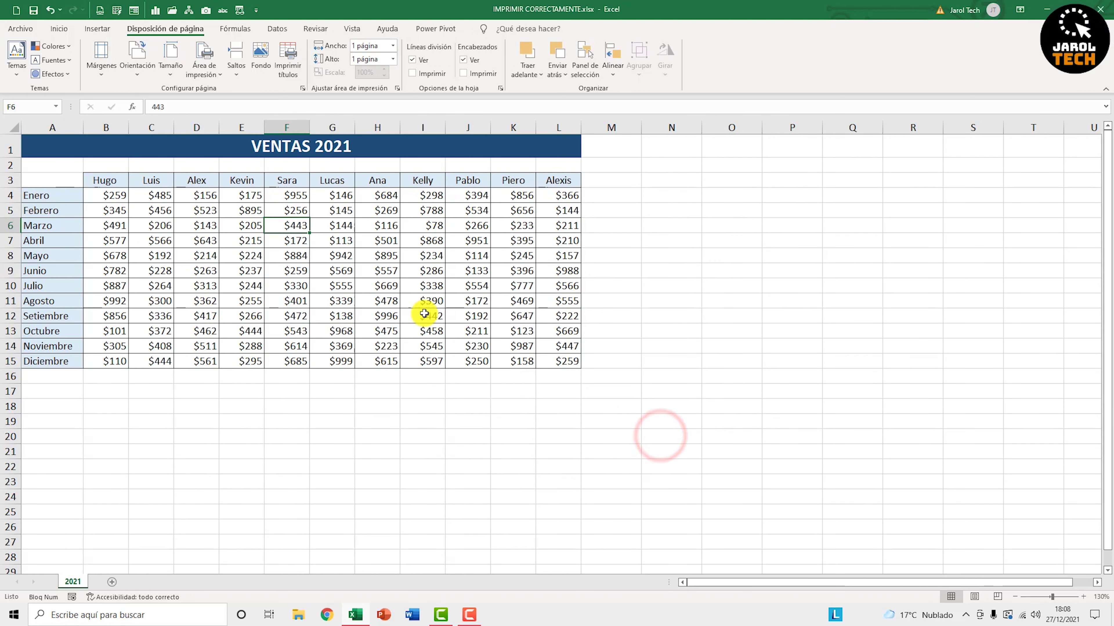
pyautogui.click(358, 291)
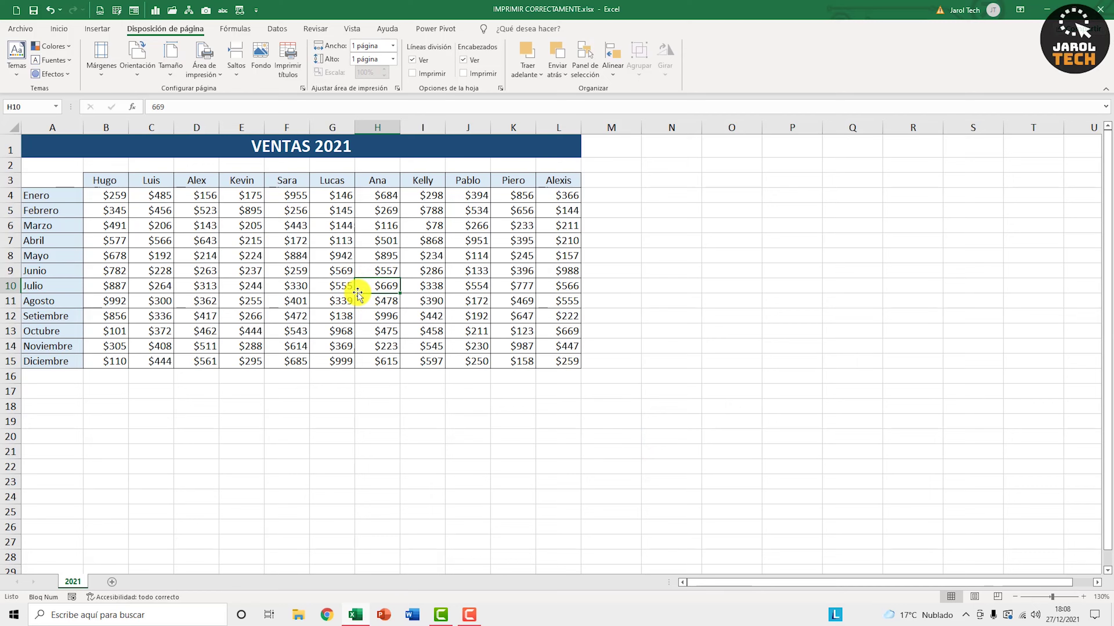
pyautogui.hotkey('ctrl', 'p')
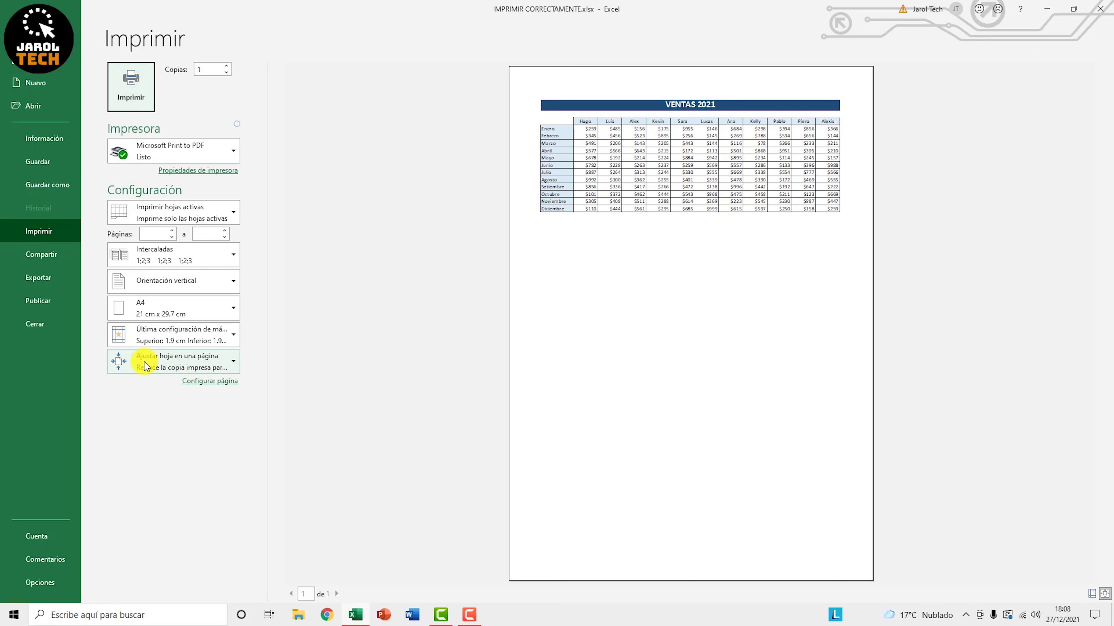
pyautogui.click(188, 364)
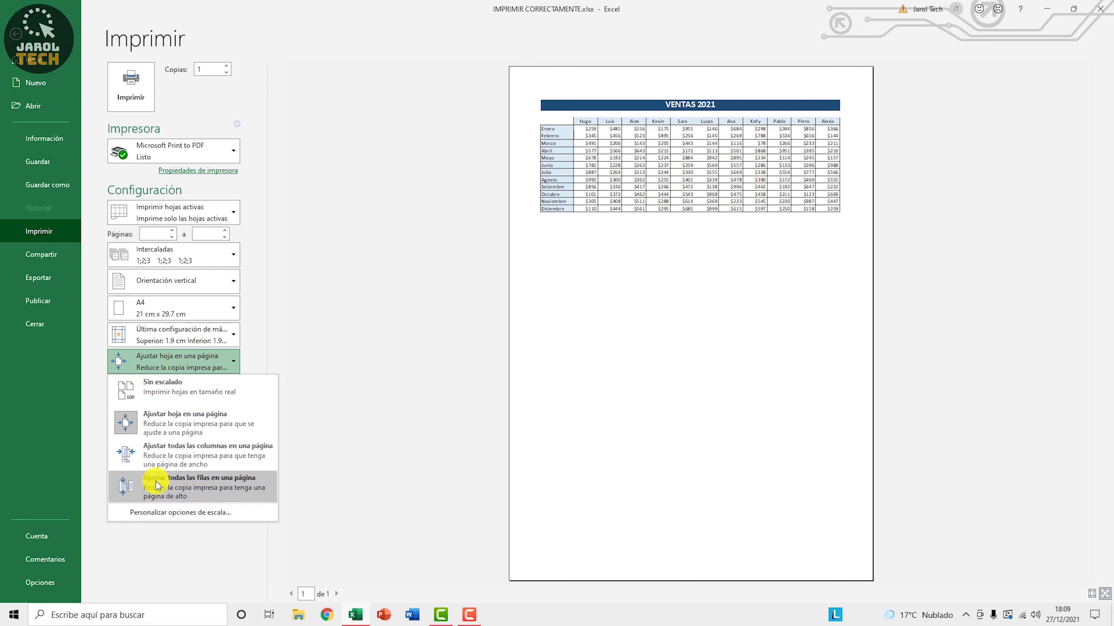
pyautogui.click(154, 460)
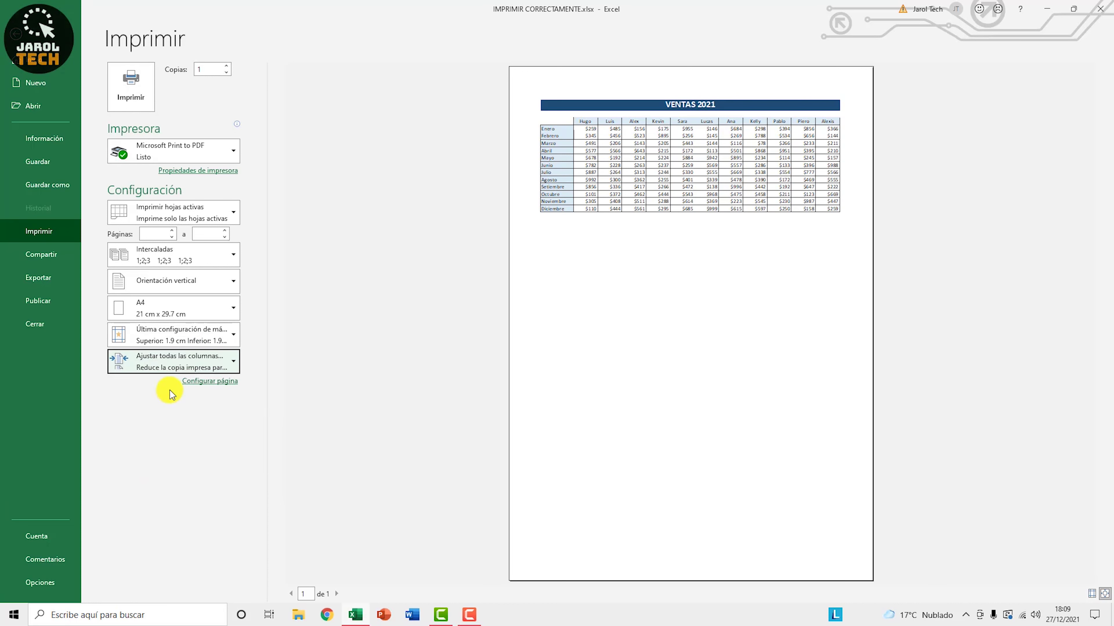
pyautogui.click(168, 369)
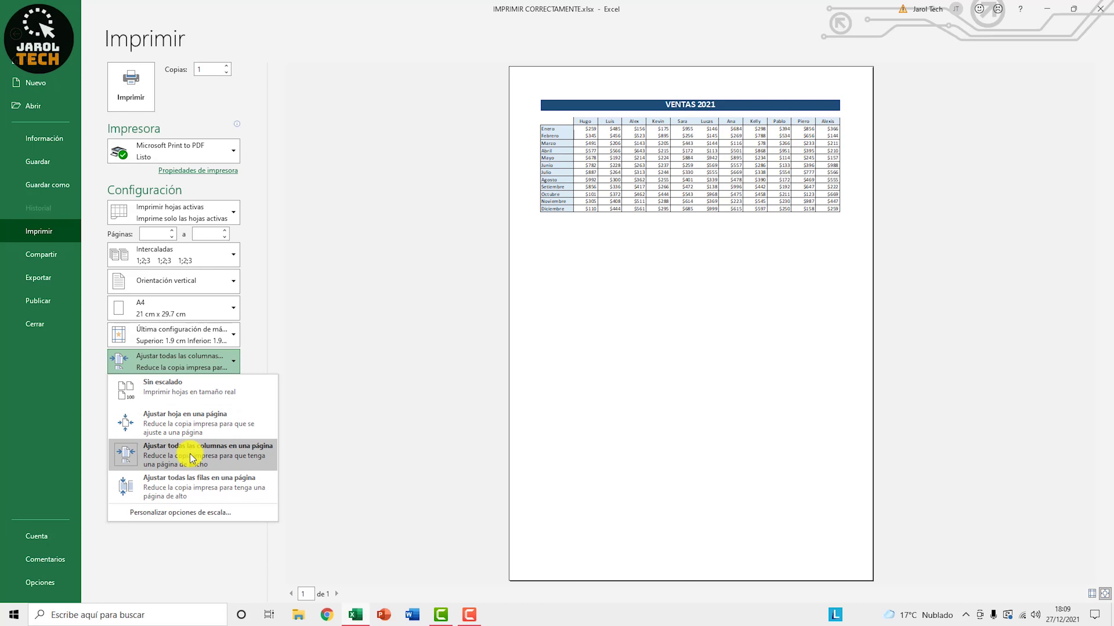
pyautogui.click(183, 414)
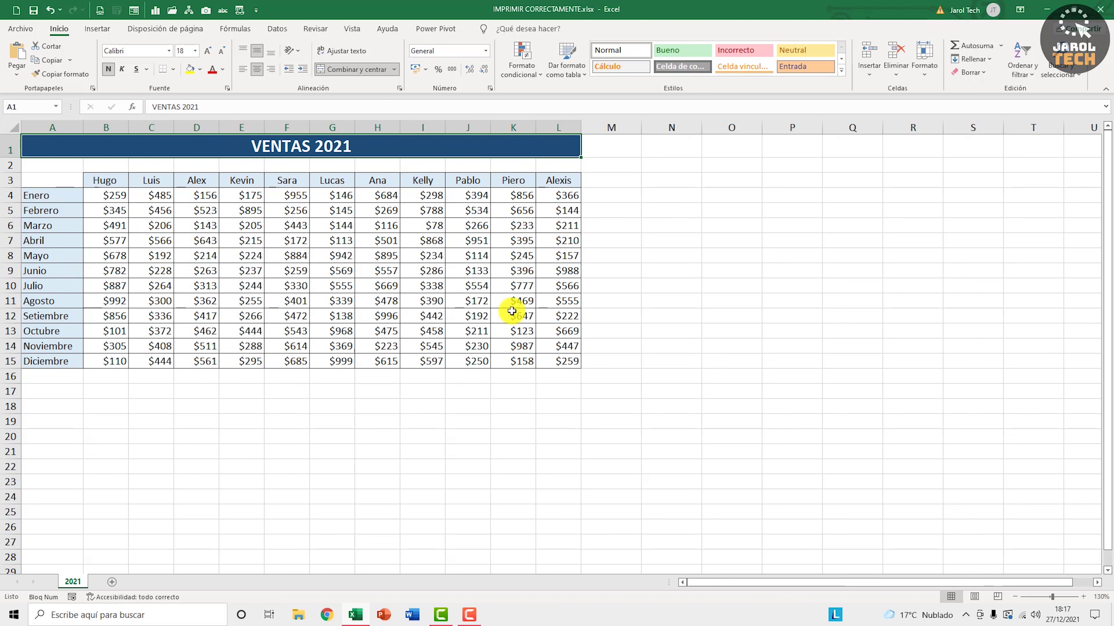
# Select rows 1–11 of the table, select cells G8, E6, H9 and I11, then show the Vista tab
pyautogui.moveTo(196, 146); pyautogui.dragTo(208, 366)
pyautogui.click(331, 254)
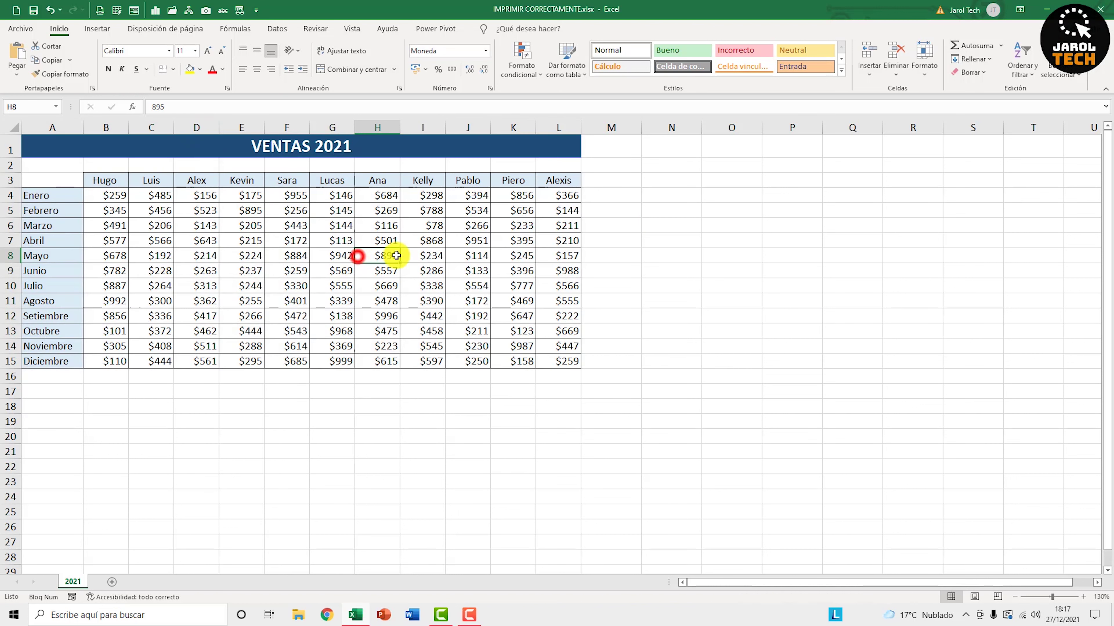
pyautogui.click(241, 226)
pyautogui.click(378, 269)
pyautogui.click(424, 301)
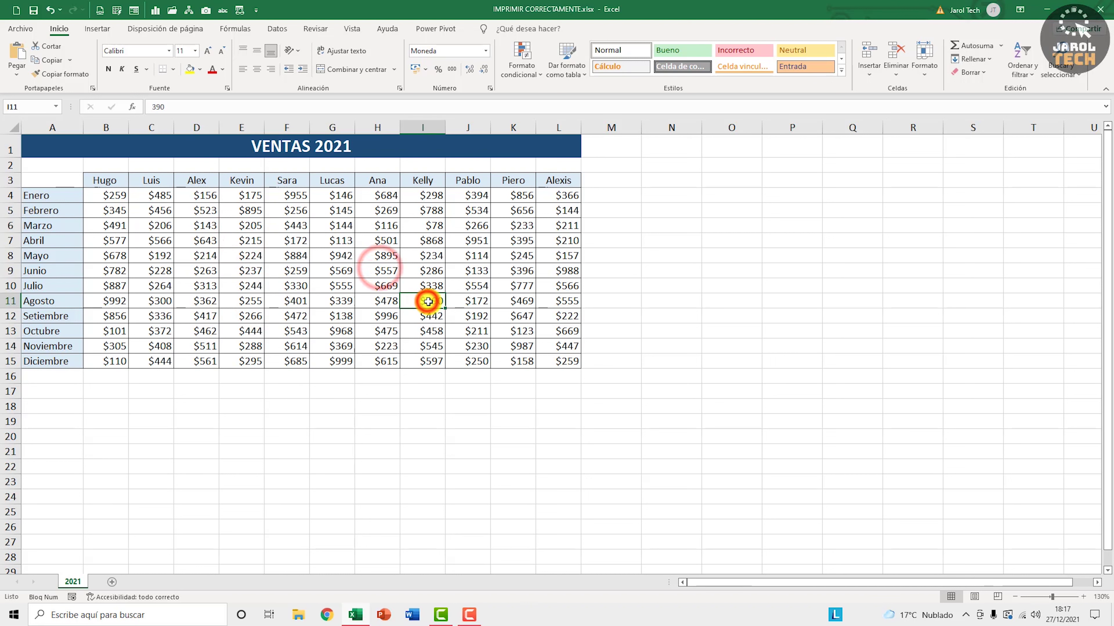
pyautogui.click(353, 28)
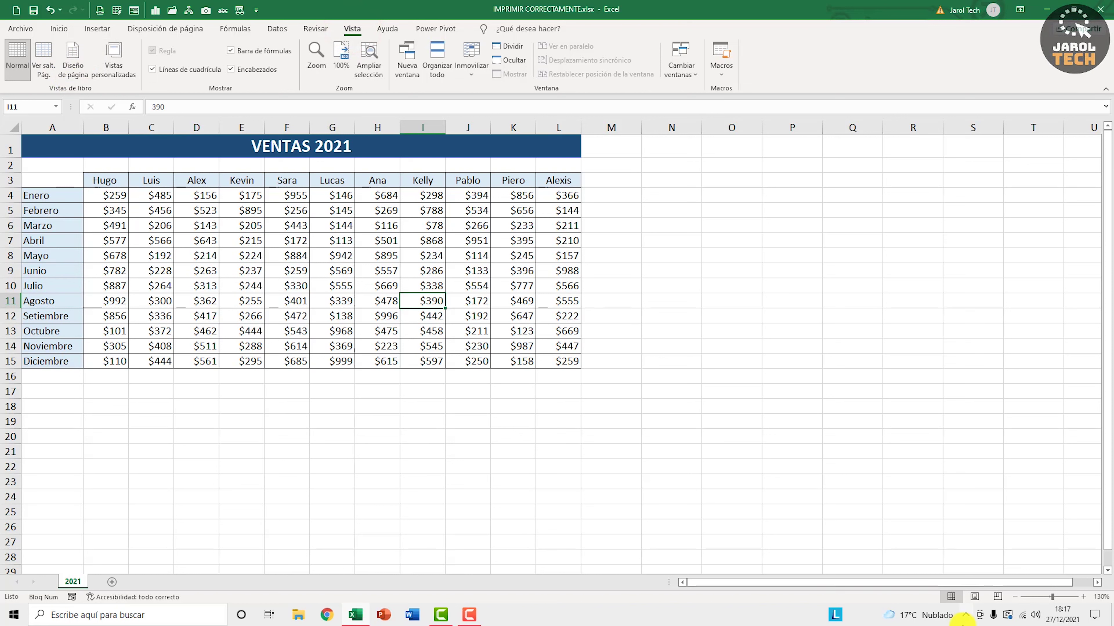
# Switch the VENTAS 2021 sheet to Page Break Preview with the status-bar view button
pyautogui.click(1000, 598)
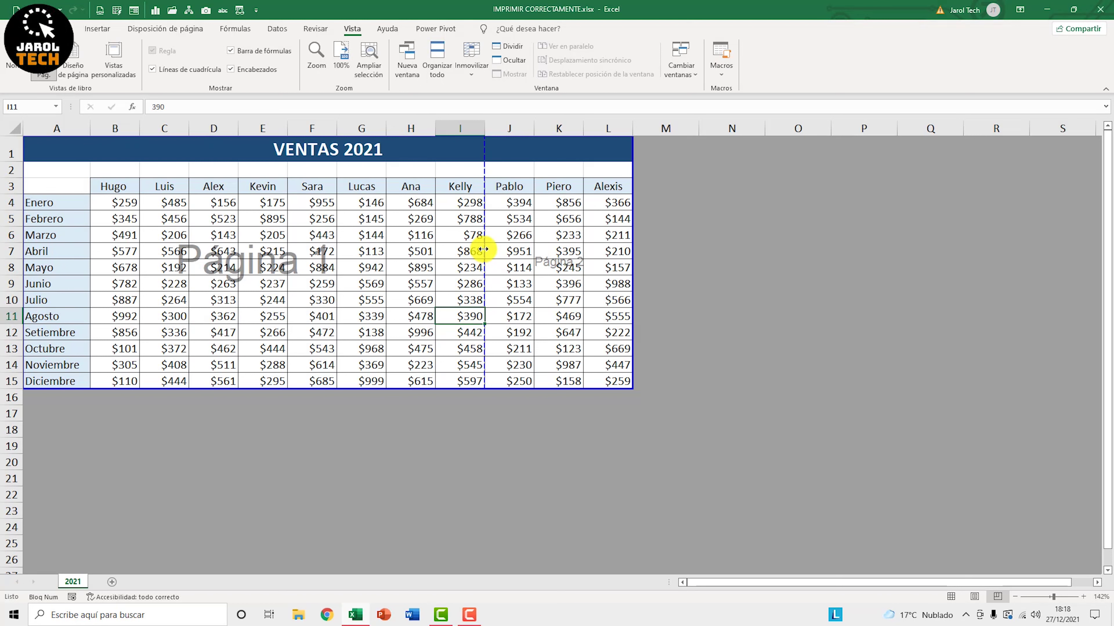
# Try extending page 1 to the table's right edge, then undo that page-break change
pyautogui.moveTo(482, 249); pyautogui.dragTo(535, 249)
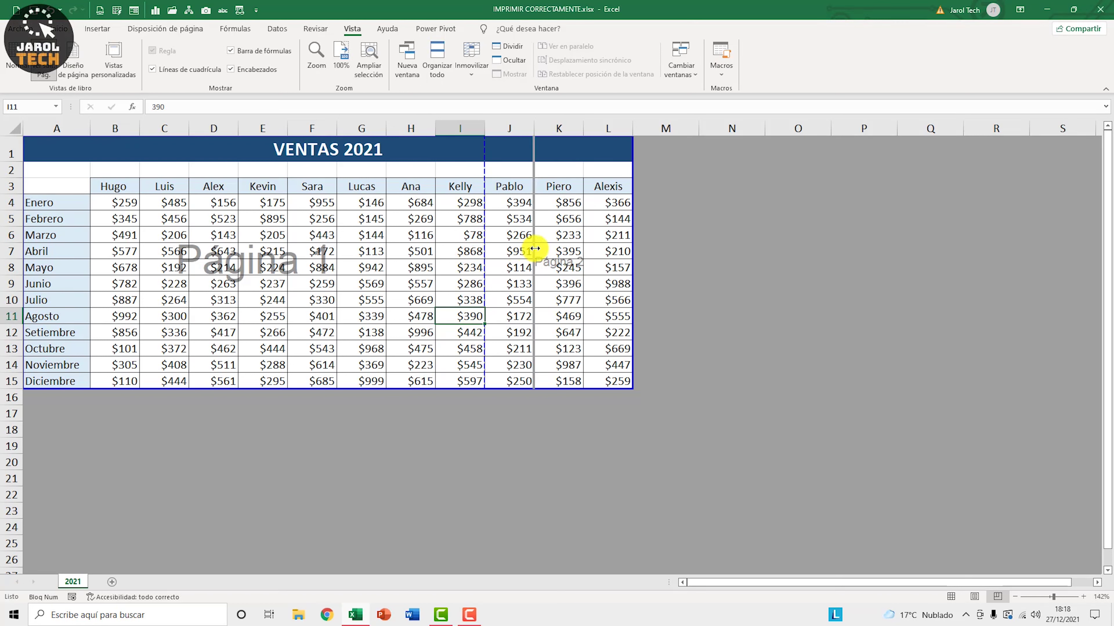
pyautogui.moveTo(535, 248); pyautogui.dragTo(639, 246)
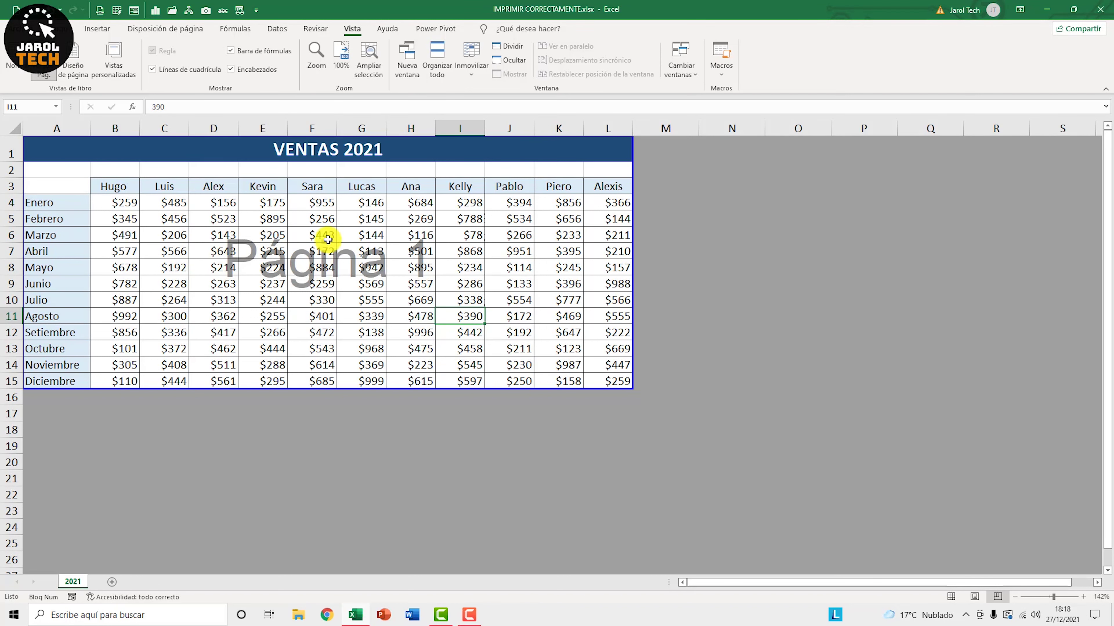
pyautogui.scroll(-2, 369, 263)
pyautogui.scroll(2, 369, 262)
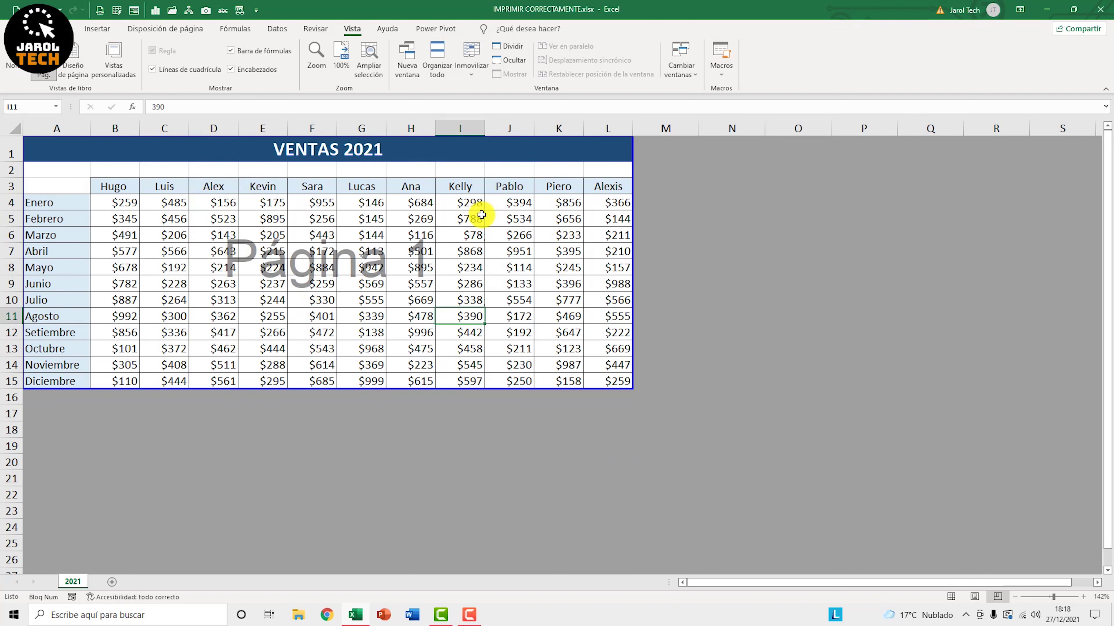
pyautogui.hotkey('ctrl', 'z')
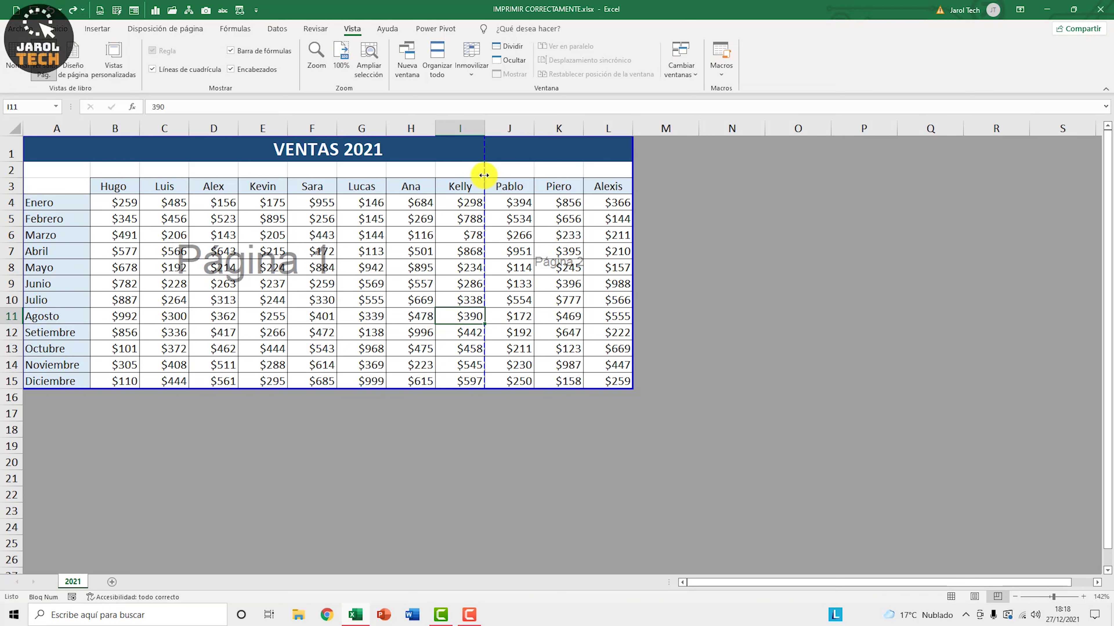
# Adjust the page breaks so columns A–L and rows 1–15 form a single Página 1
pyautogui.moveTo(483, 145); pyautogui.dragTo(268, 138)
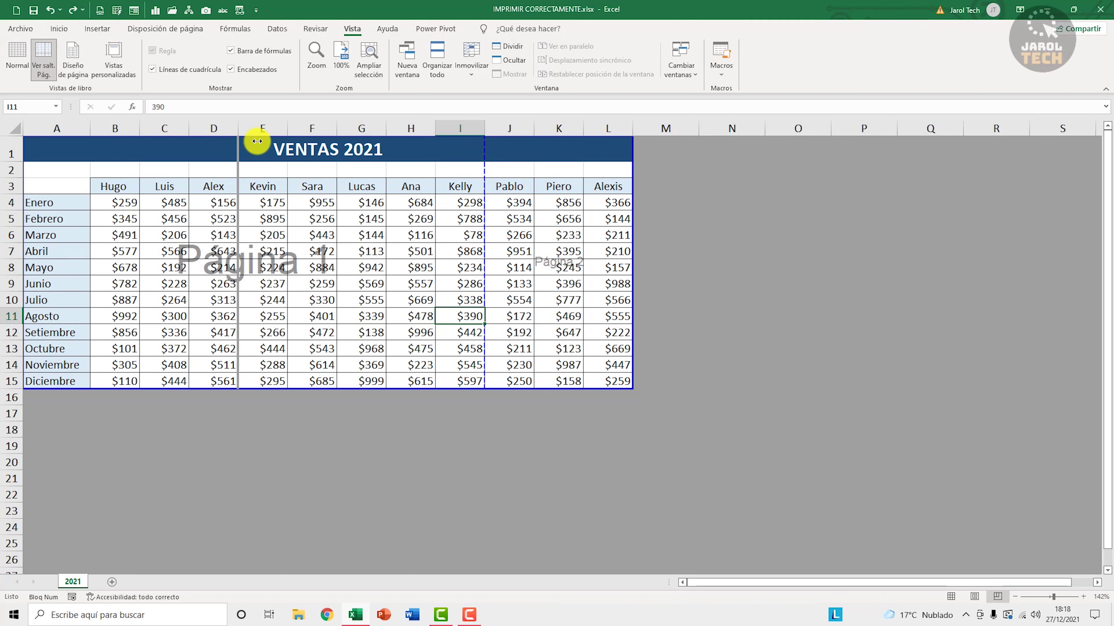
pyautogui.moveTo(267, 138); pyautogui.dragTo(298, 149)
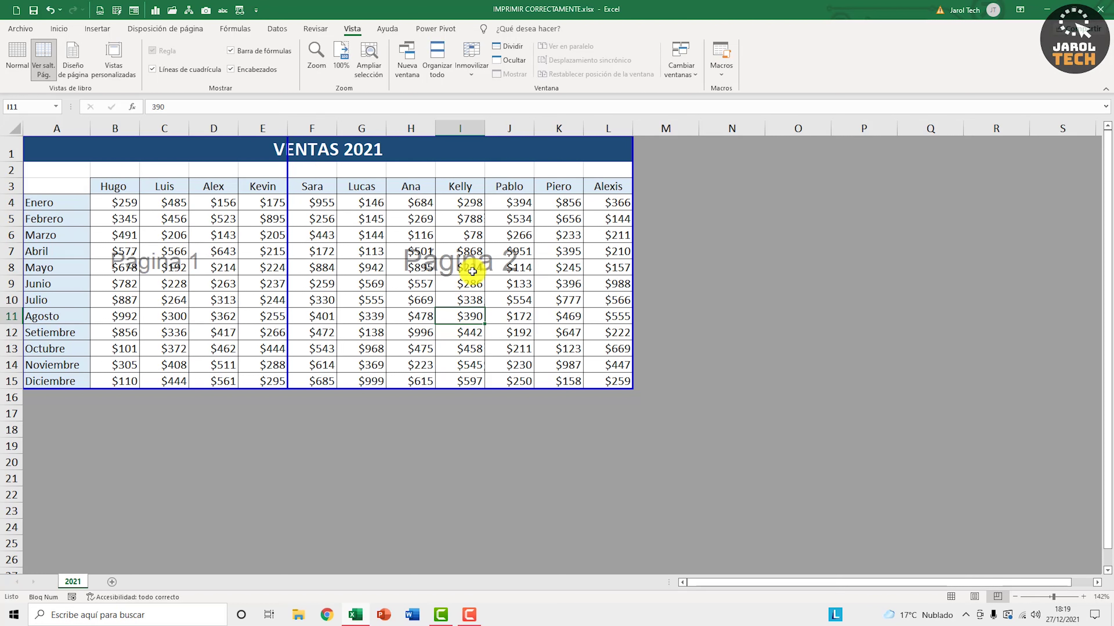
pyautogui.moveTo(289, 231); pyautogui.dragTo(386, 229)
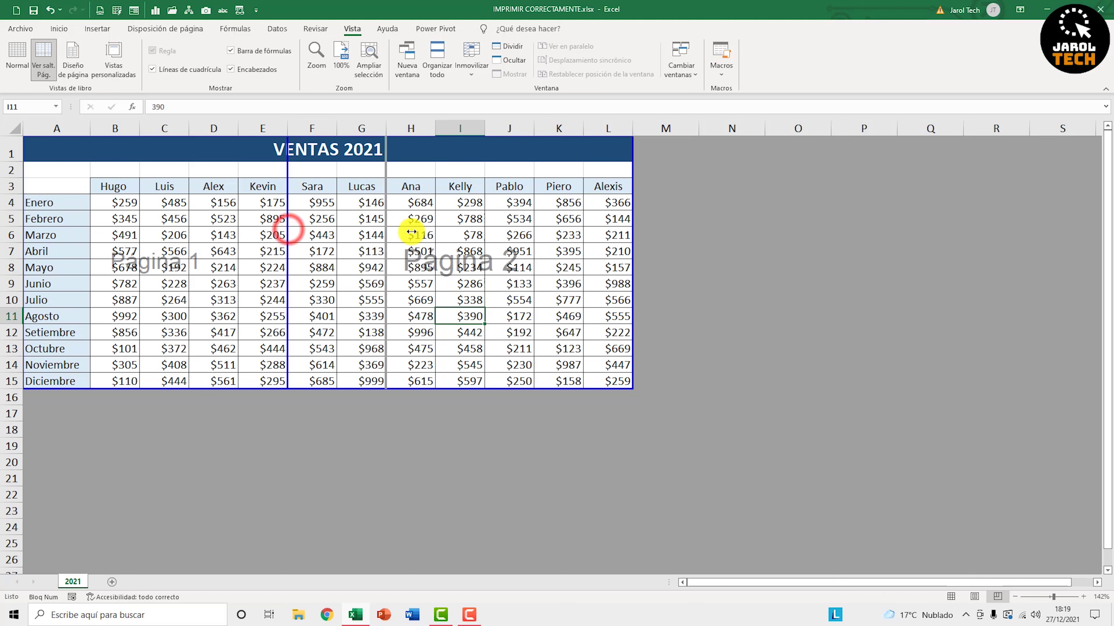
pyautogui.moveTo(350, 389); pyautogui.dragTo(367, 259)
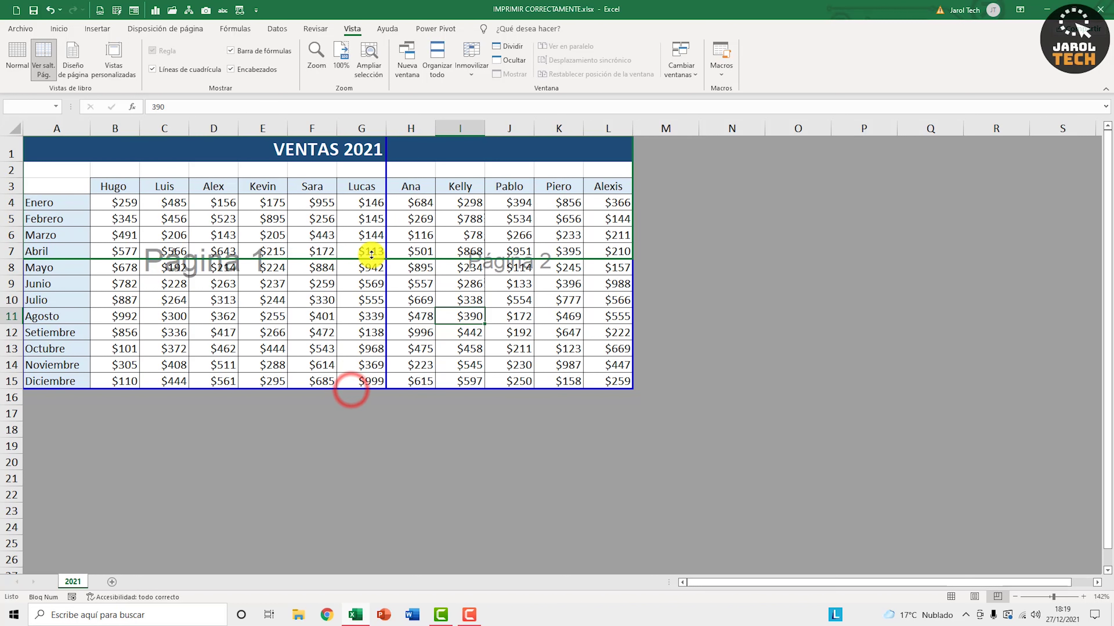
pyautogui.moveTo(405, 269); pyautogui.dragTo(392, 386)
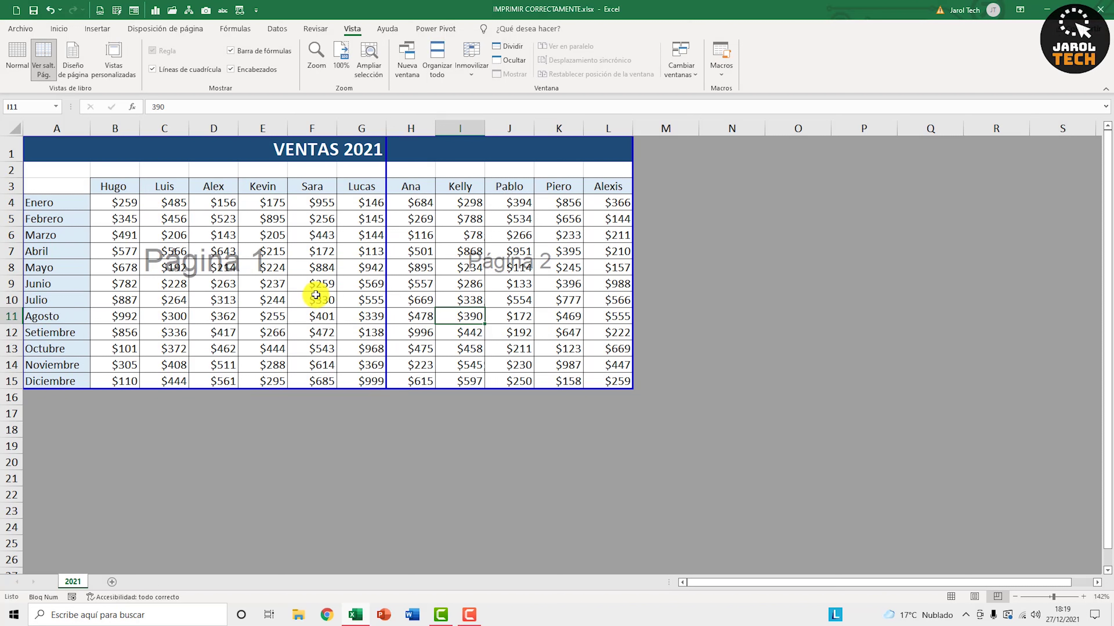
pyautogui.moveTo(390, 387); pyautogui.dragTo(394, 308)
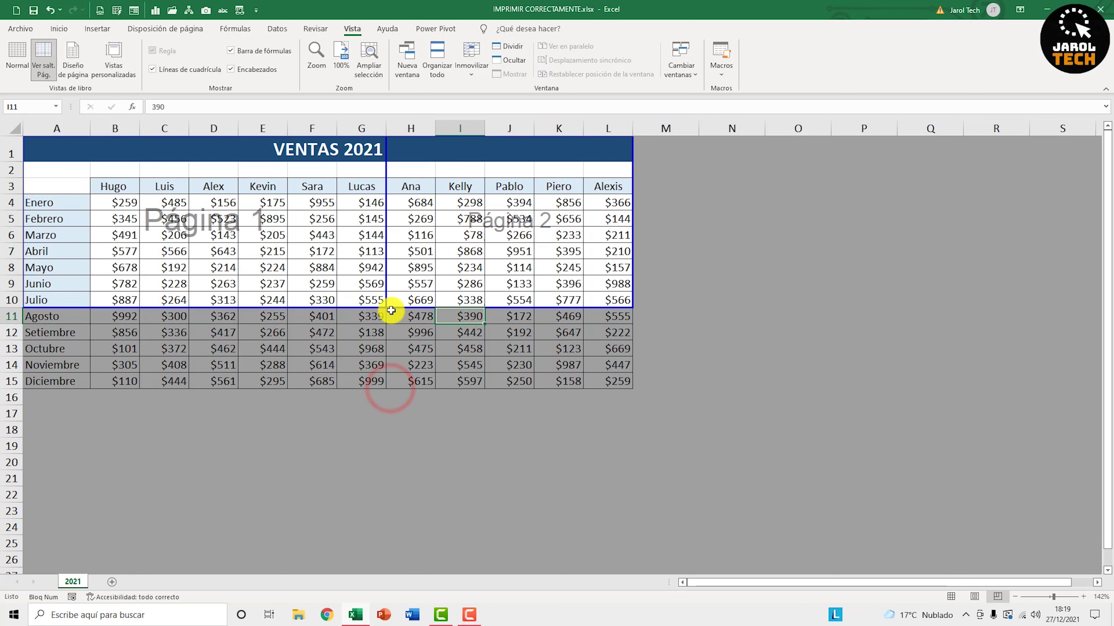
pyautogui.moveTo(398, 384); pyautogui.dragTo(398, 389)
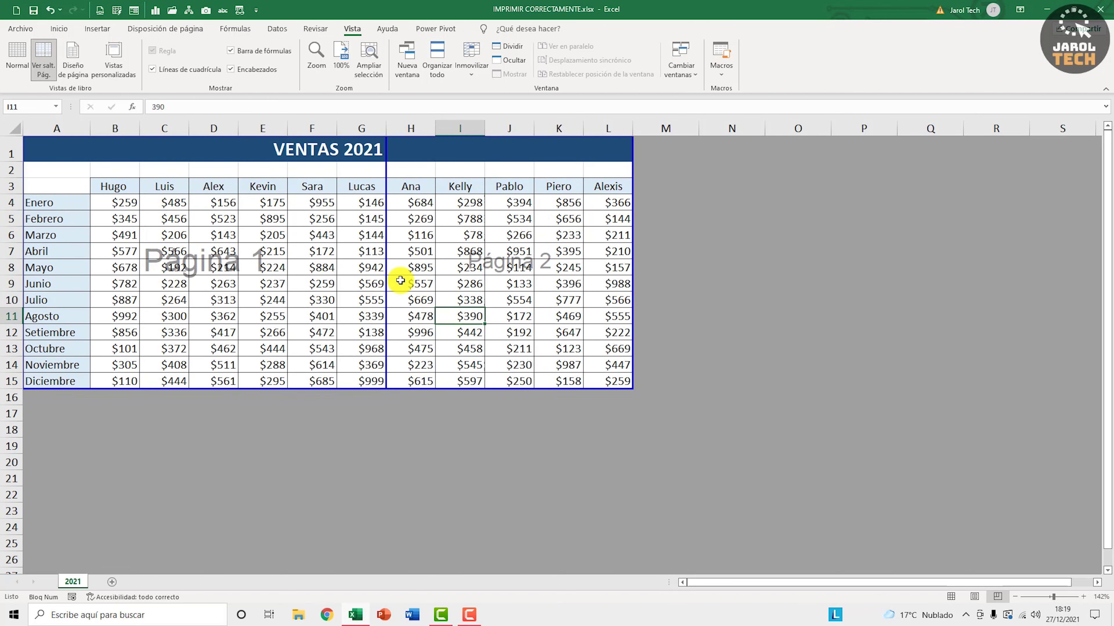
pyautogui.moveTo(385, 263); pyautogui.dragTo(633, 273)
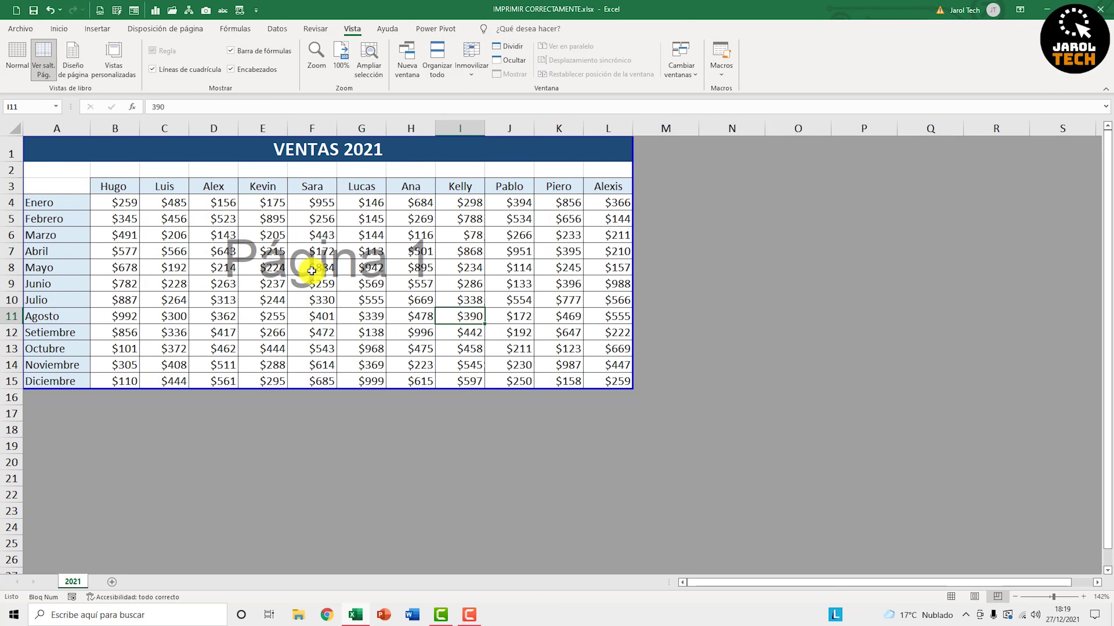
# Switch the VENTAS 2021 sheet from Page Break Preview back to Normal view
pyautogui.click(448, 267)
pyautogui.click(456, 301)
pyautogui.click(58, 28)
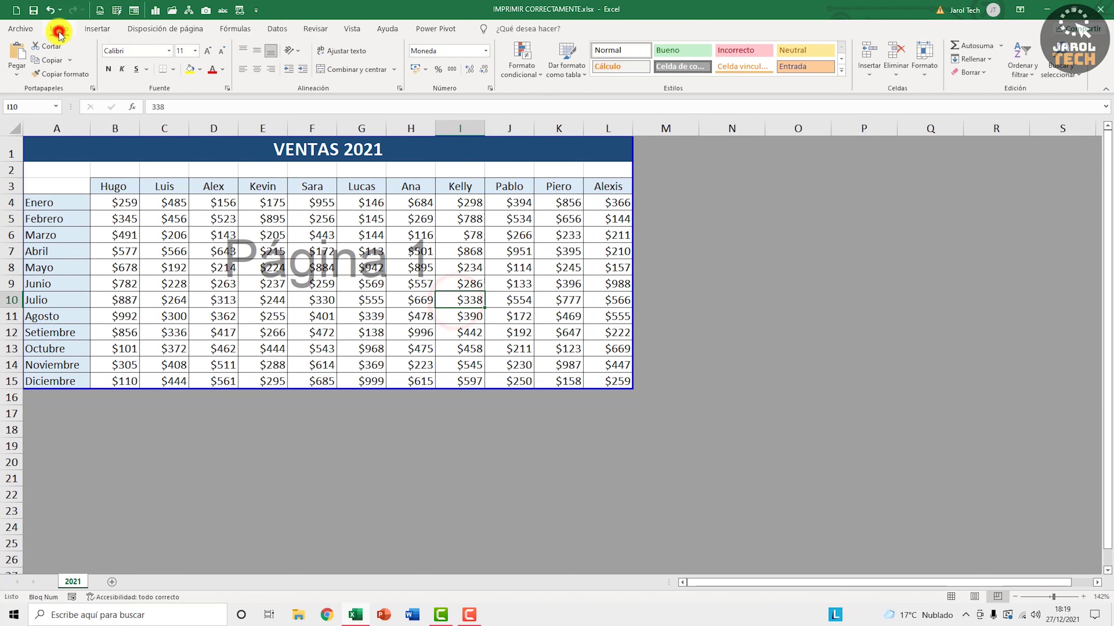
pyautogui.click(953, 598)
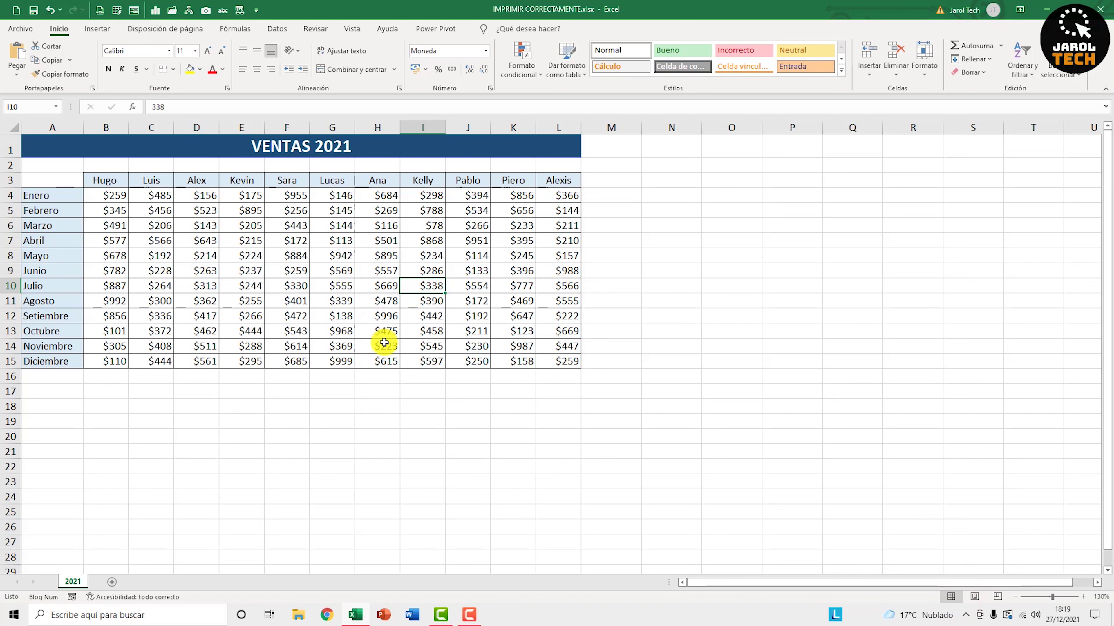
# Confirm the one-page print preview with Ctrl+P, then return the sheet to Normal view
pyautogui.hotkey('ctrl', 'p')
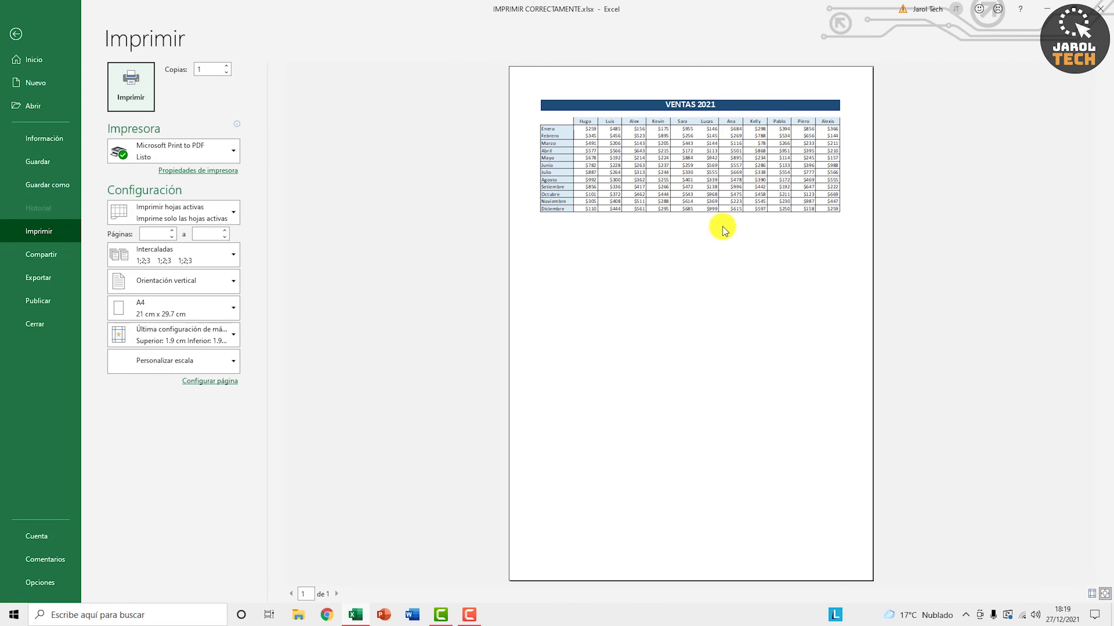
pyautogui.click(16, 34)
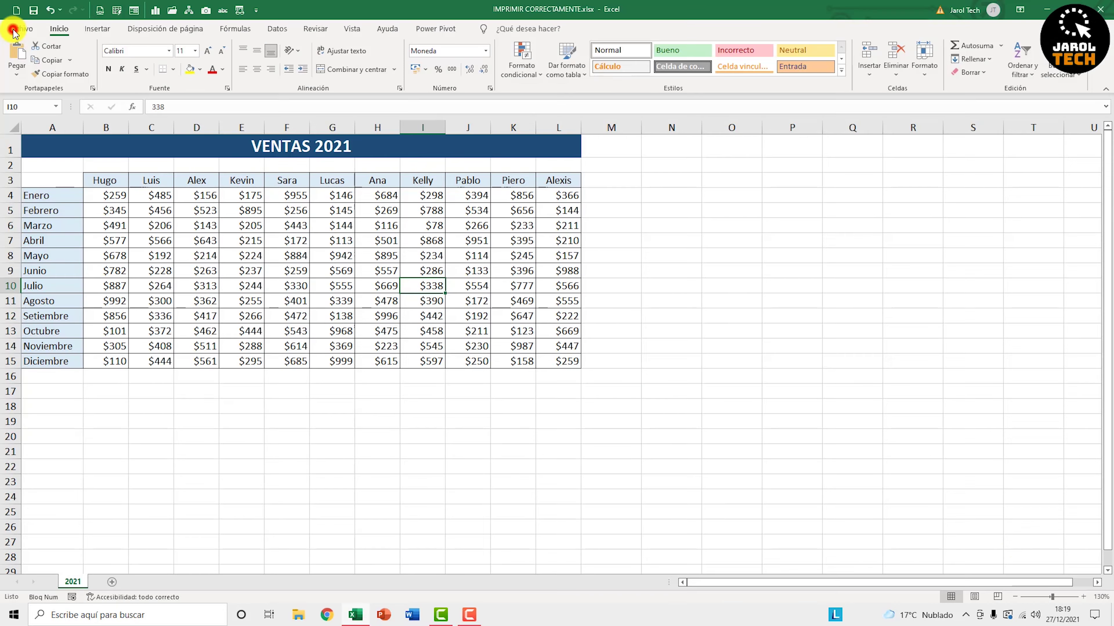
pyautogui.click(997, 598)
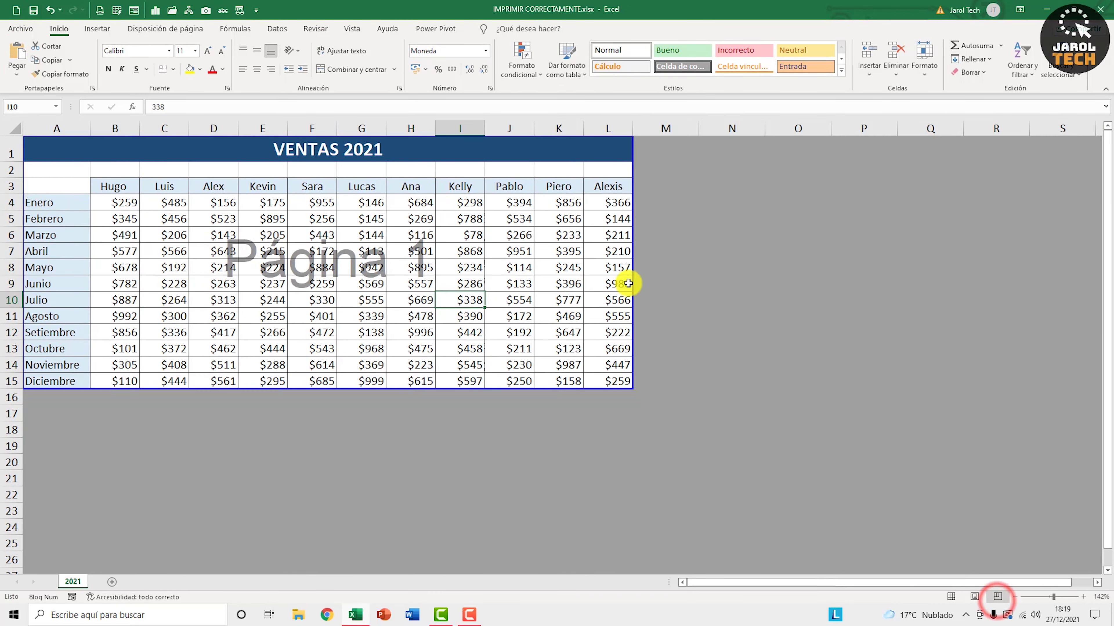
pyautogui.click(950, 596)
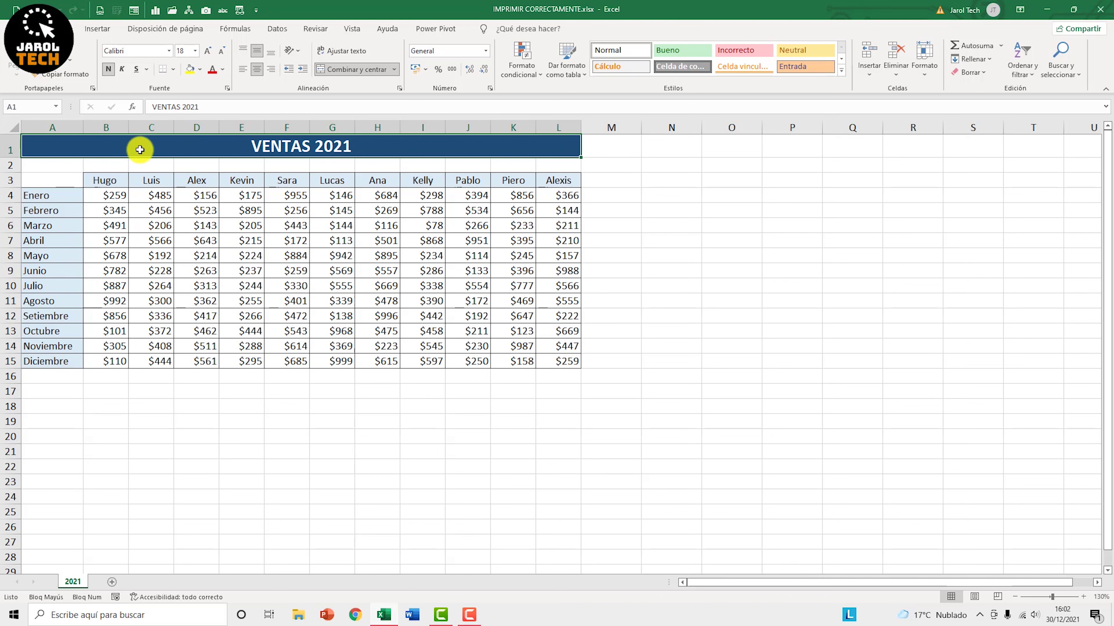
pyautogui.moveTo(141, 149); pyautogui.dragTo(160, 360)
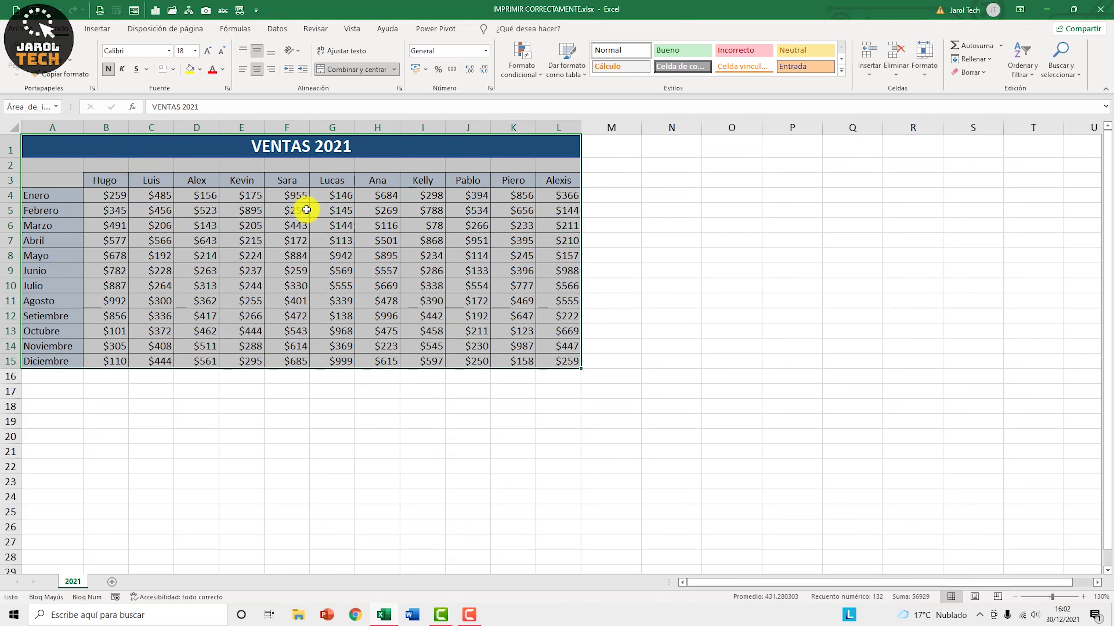
pyautogui.moveTo(146, 149); pyautogui.dragTo(146, 270)
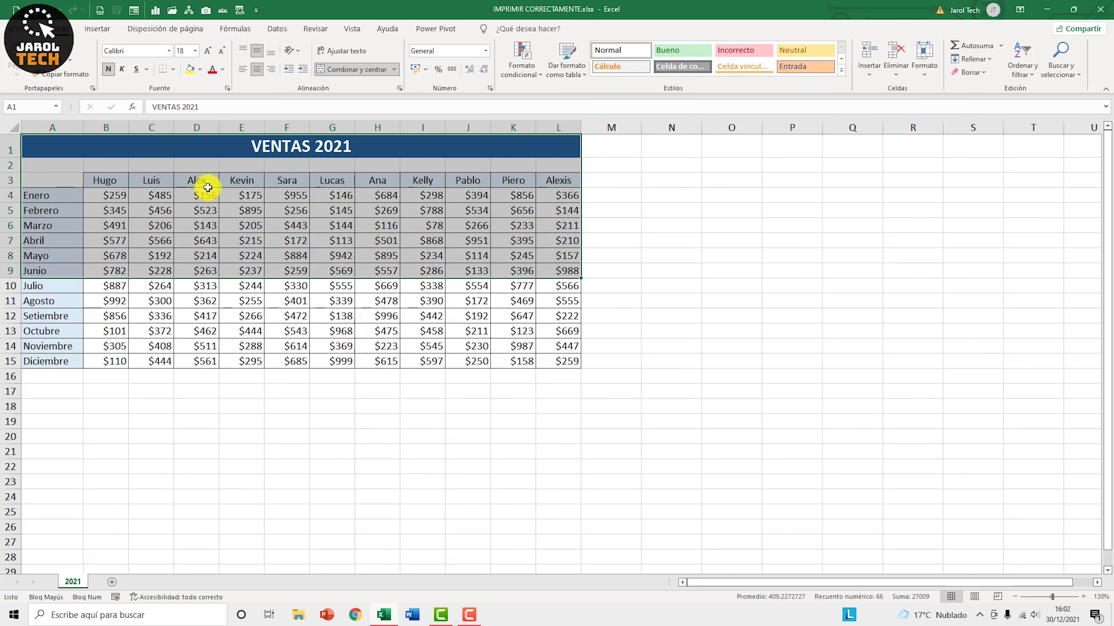
pyautogui.click(294, 215)
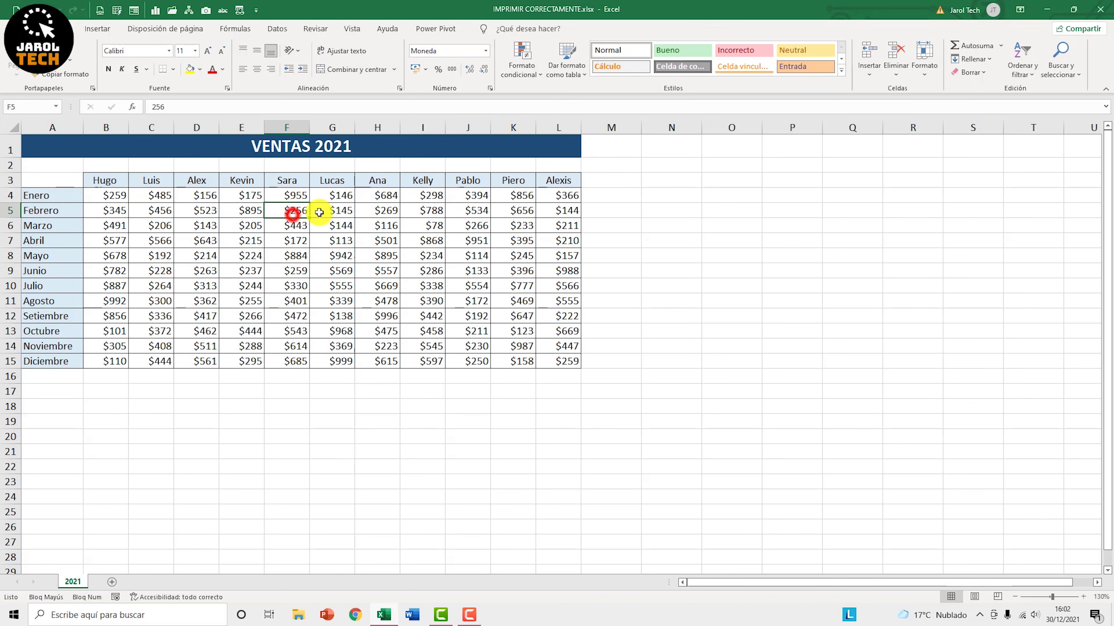
pyautogui.click(335, 255)
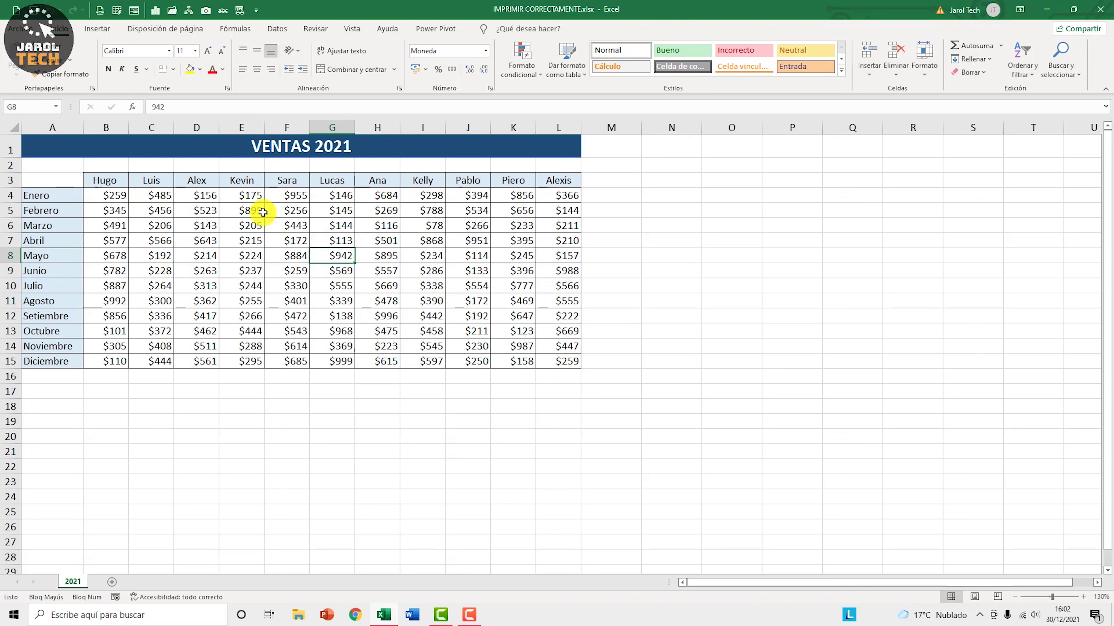
pyautogui.click(27, 30)
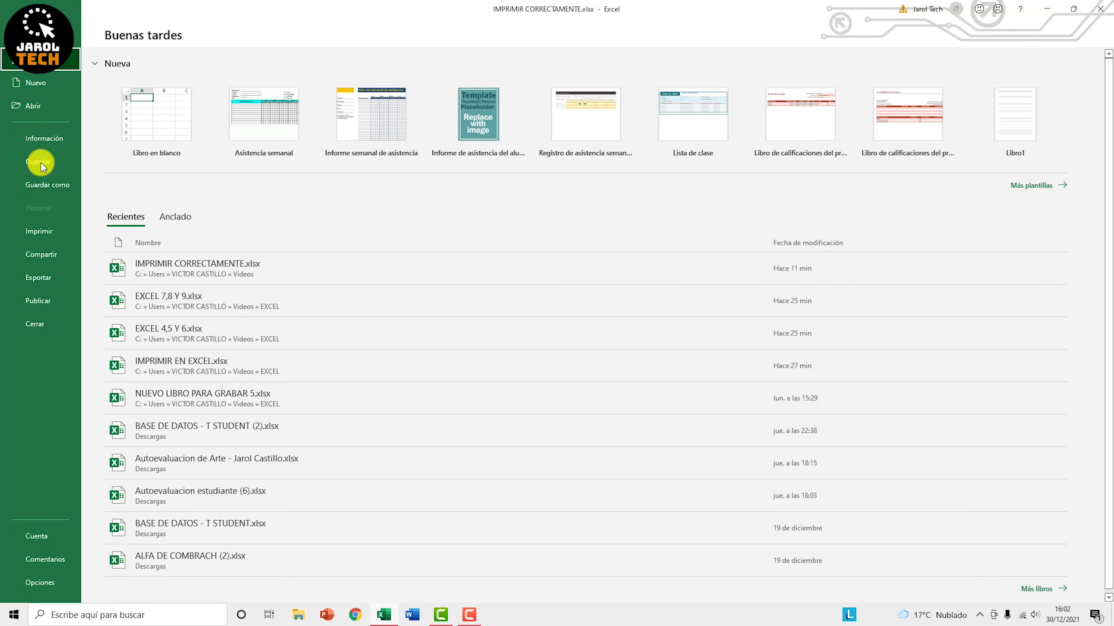
pyautogui.click(42, 233)
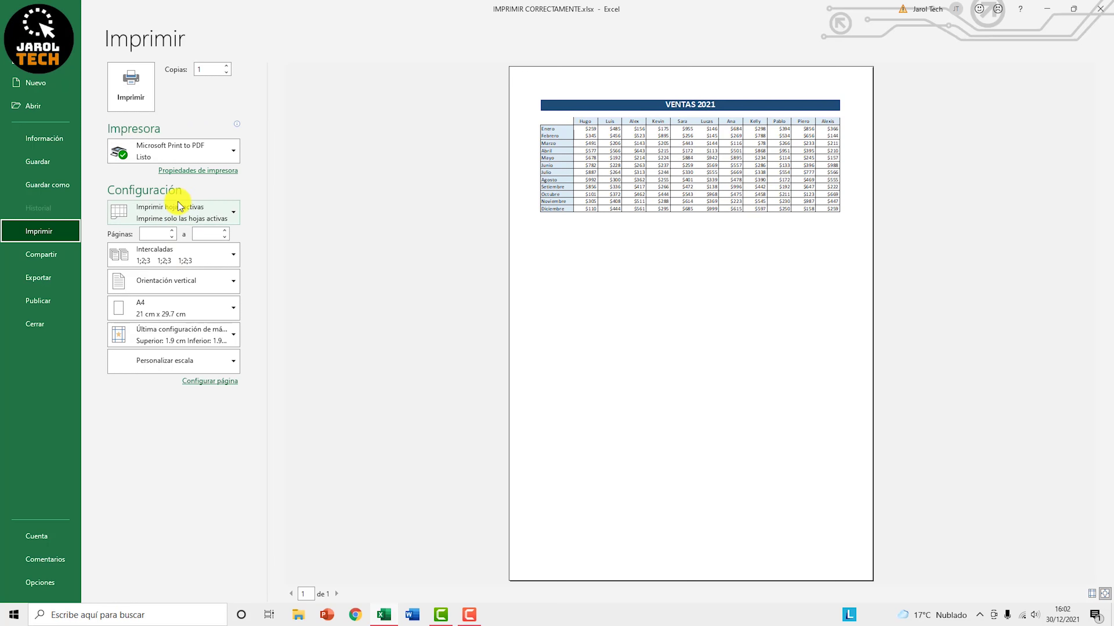
pyautogui.click(182, 215)
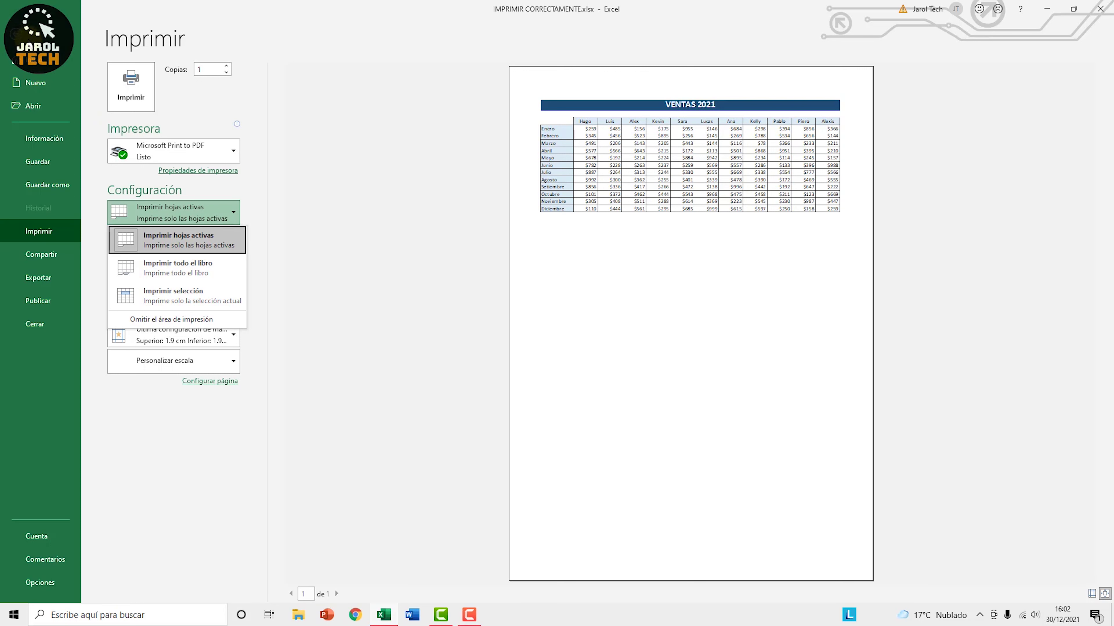
pyautogui.click(20, 36)
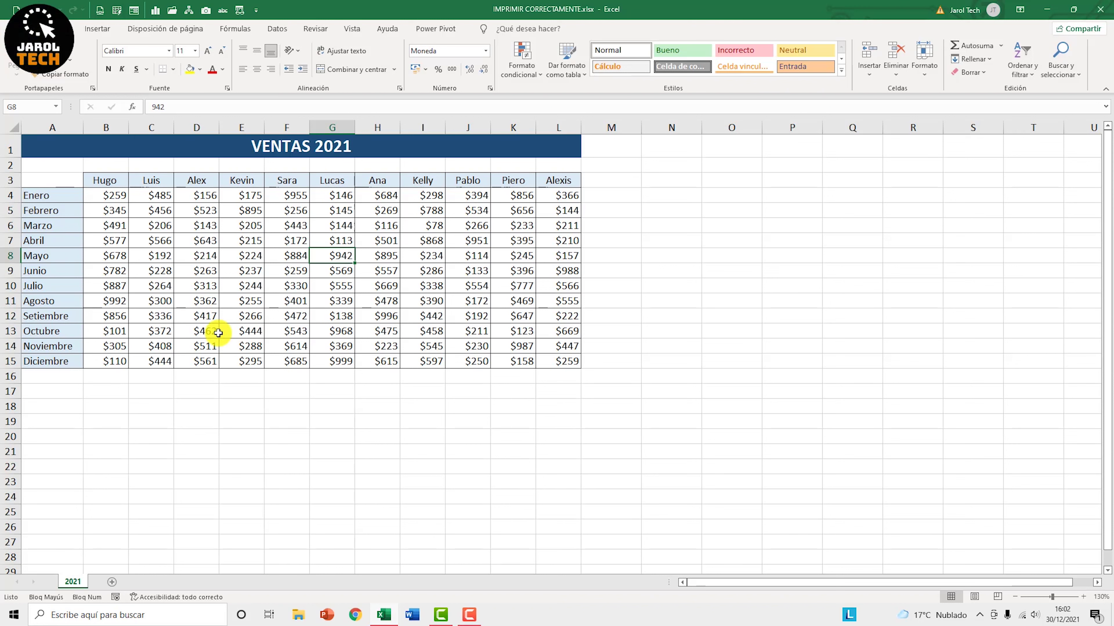
# Add a new sheet Hoja2 and fill cells A1:F7 yellow
pyautogui.click(111, 582)
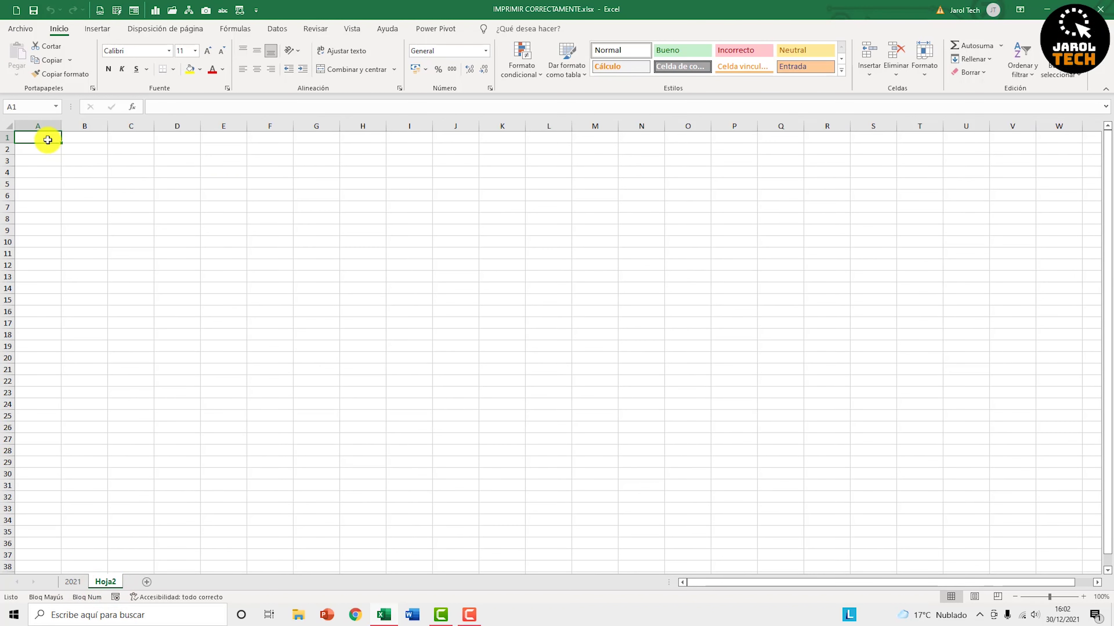
pyautogui.moveTo(45, 137); pyautogui.dragTo(287, 210)
pyautogui.click(190, 69)
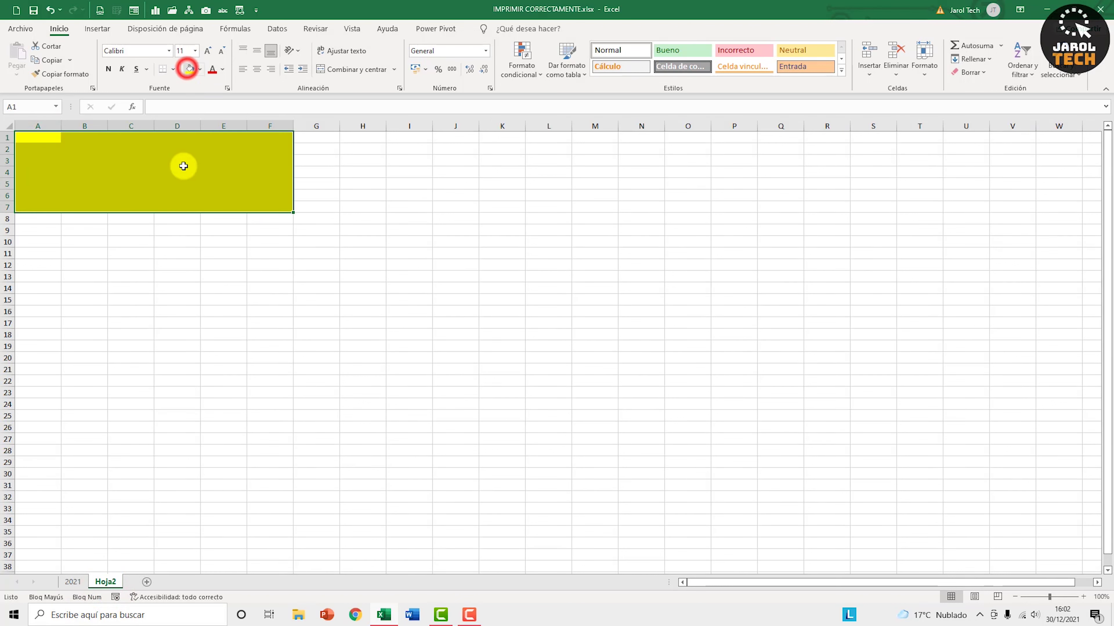
pyautogui.click(168, 273)
# Flip between the 2021 sheet and Hoja2, then group Hoja2 with the 2021 sheet
pyautogui.click(74, 582)
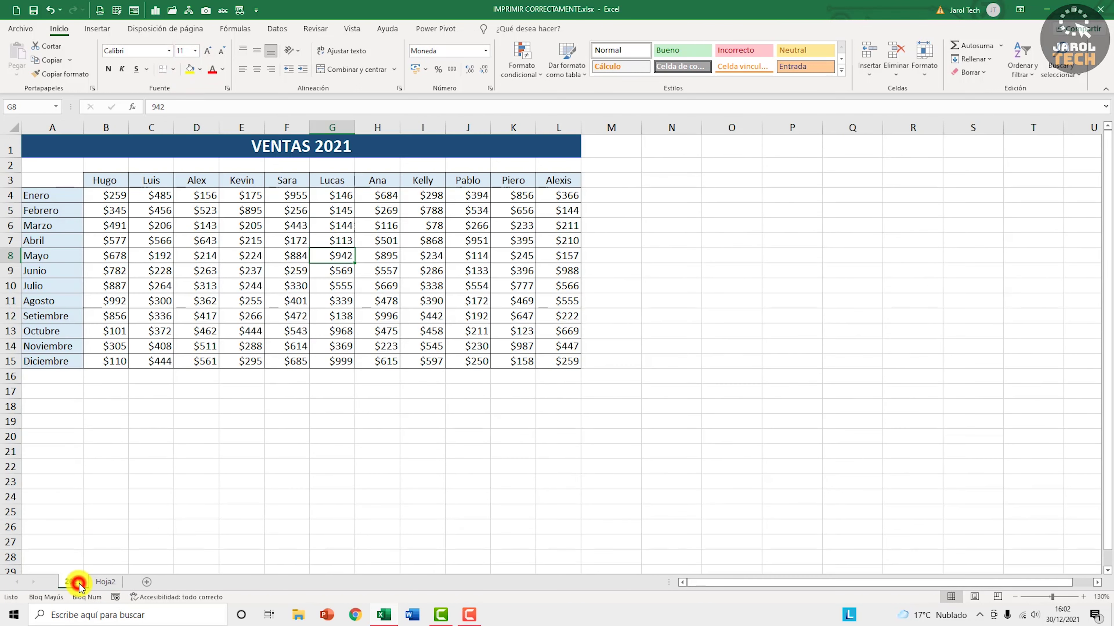
pyautogui.click(107, 582)
pyautogui.click(81, 581)
pyautogui.click(105, 582)
pyautogui.click(74, 582)
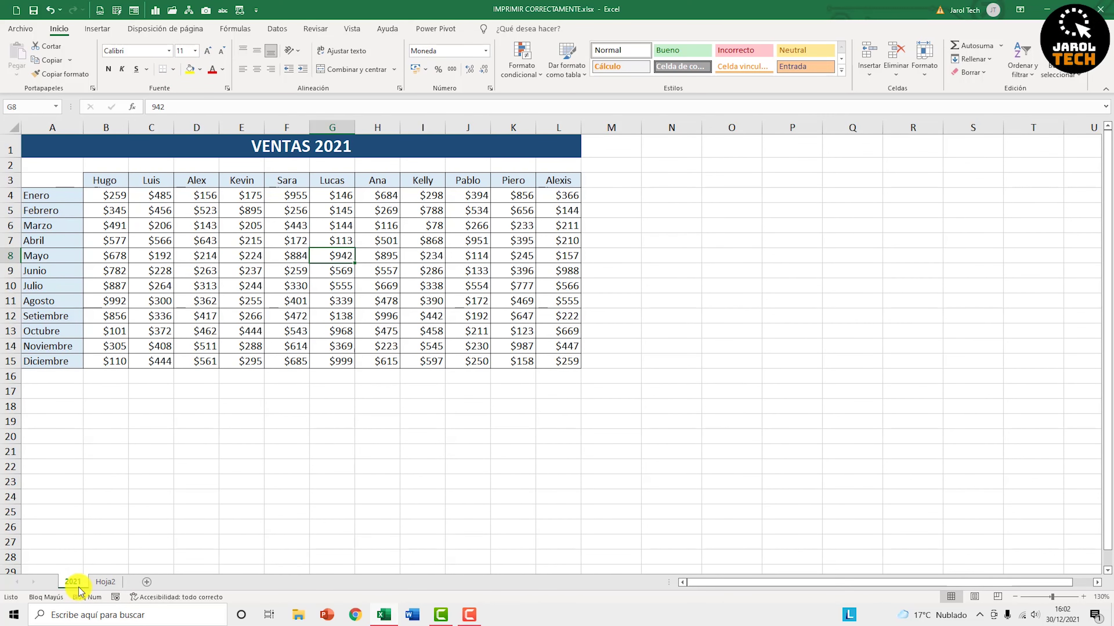
pyautogui.keyDown('ctrl'); pyautogui.click(108, 585); pyautogui.keyUp('ctrl')
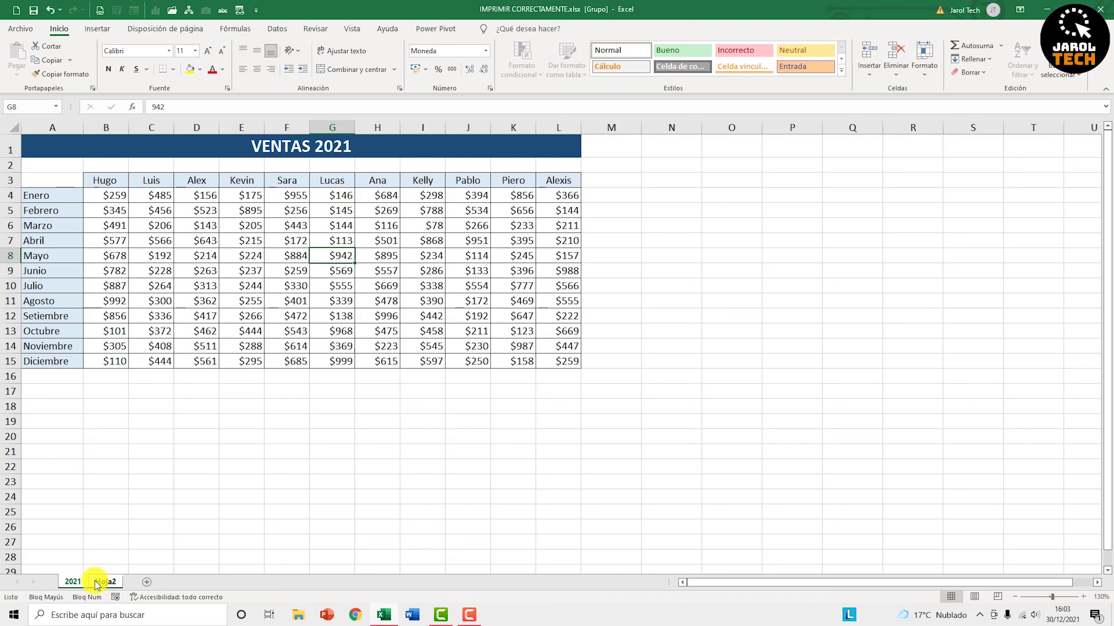
# Toggle between the 2021 sheet and Hoja2, ending with both sheets grouped
pyautogui.click(106, 584)
pyautogui.click(74, 583)
pyautogui.click(100, 583)
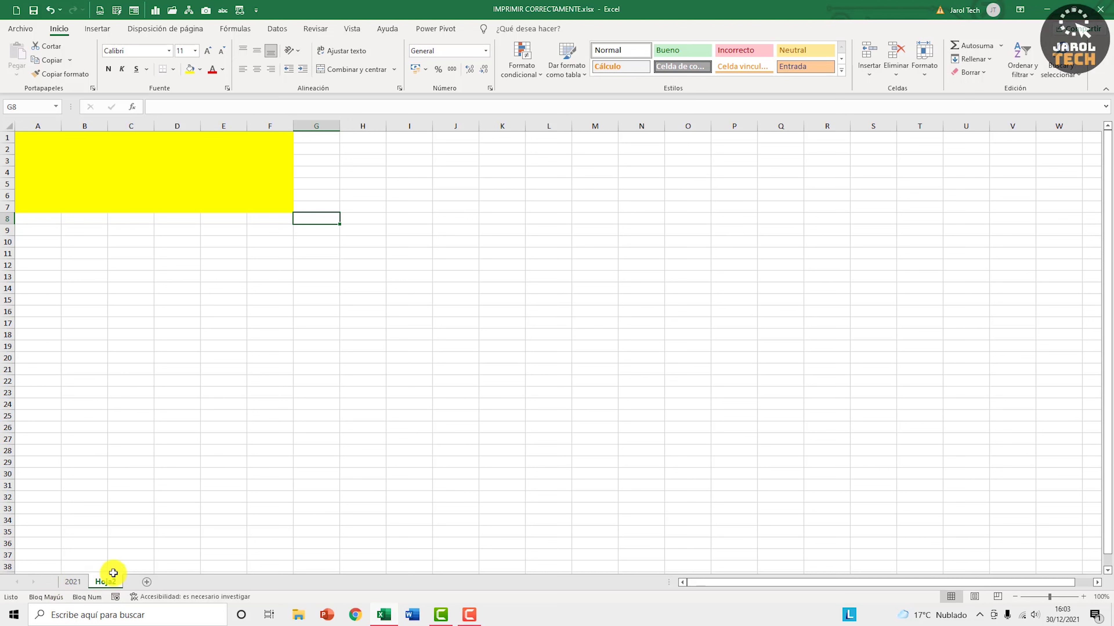
pyautogui.click(73, 582)
pyautogui.click(105, 581)
pyautogui.click(73, 582)
pyautogui.click(105, 581)
pyautogui.click(72, 582)
pyautogui.click(105, 582)
pyautogui.click(73, 582)
pyautogui.keyDown('ctrl'); pyautogui.click(105, 582); pyautogui.keyUp('ctrl')
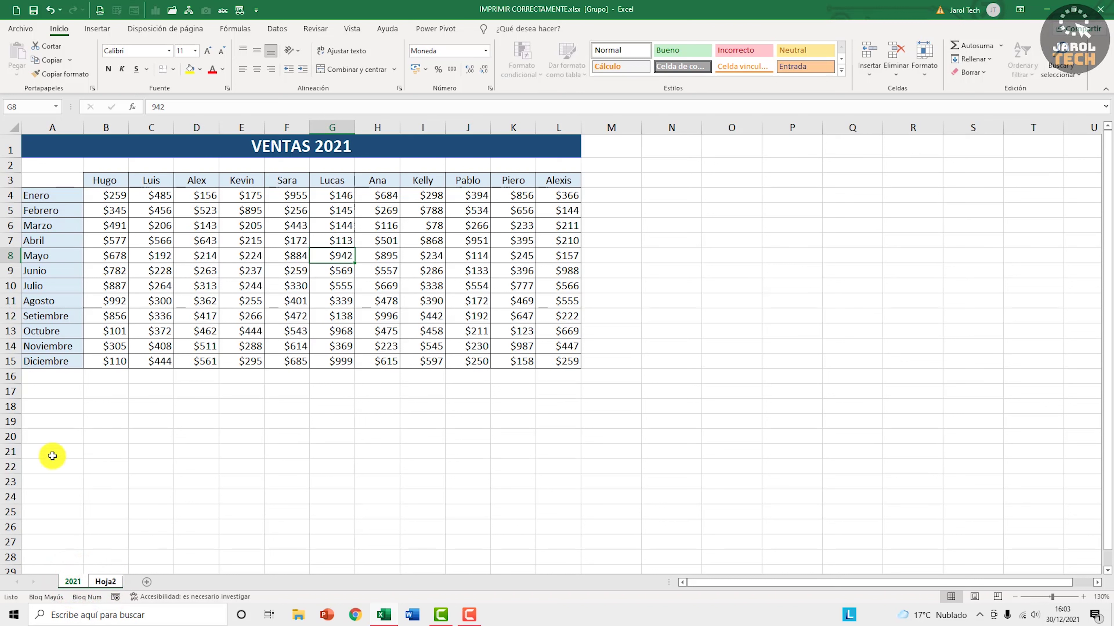
# Fill A20:C21 light green on the grouped sheets and verify it on both Hoja2 and 2021
pyautogui.moveTo(43, 436); pyautogui.dragTo(154, 455)
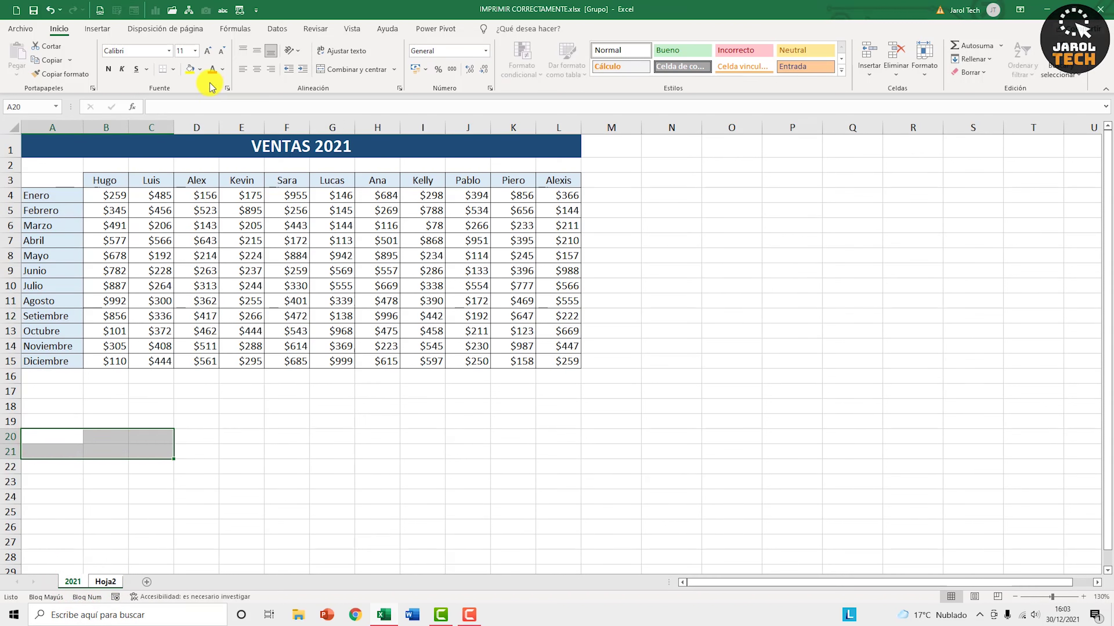
pyautogui.click(199, 69)
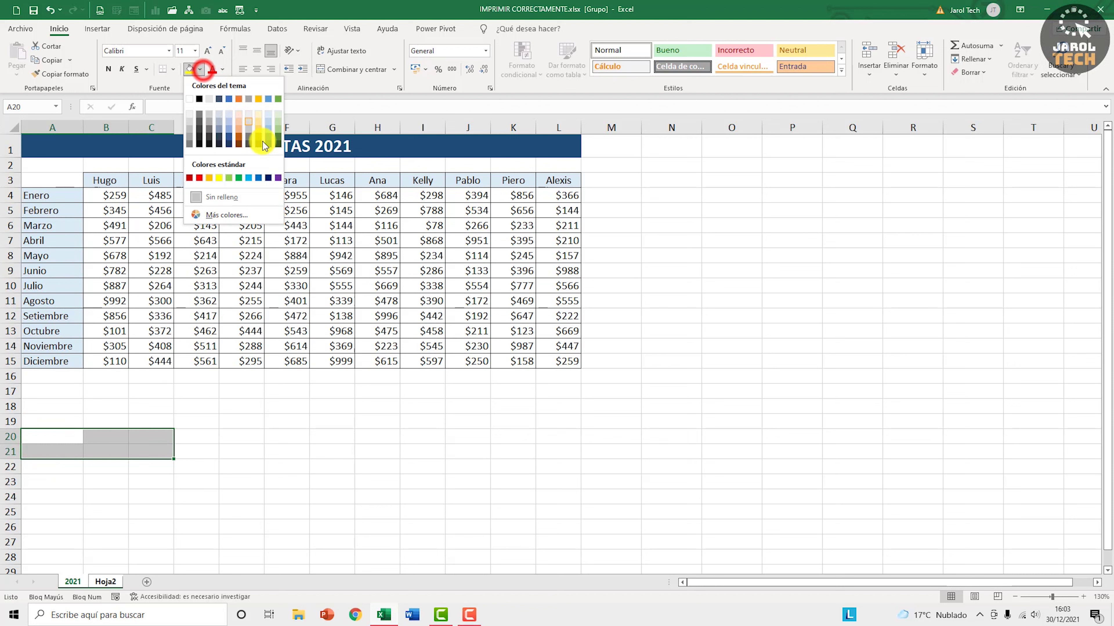
pyautogui.click(231, 178)
pyautogui.click(98, 580)
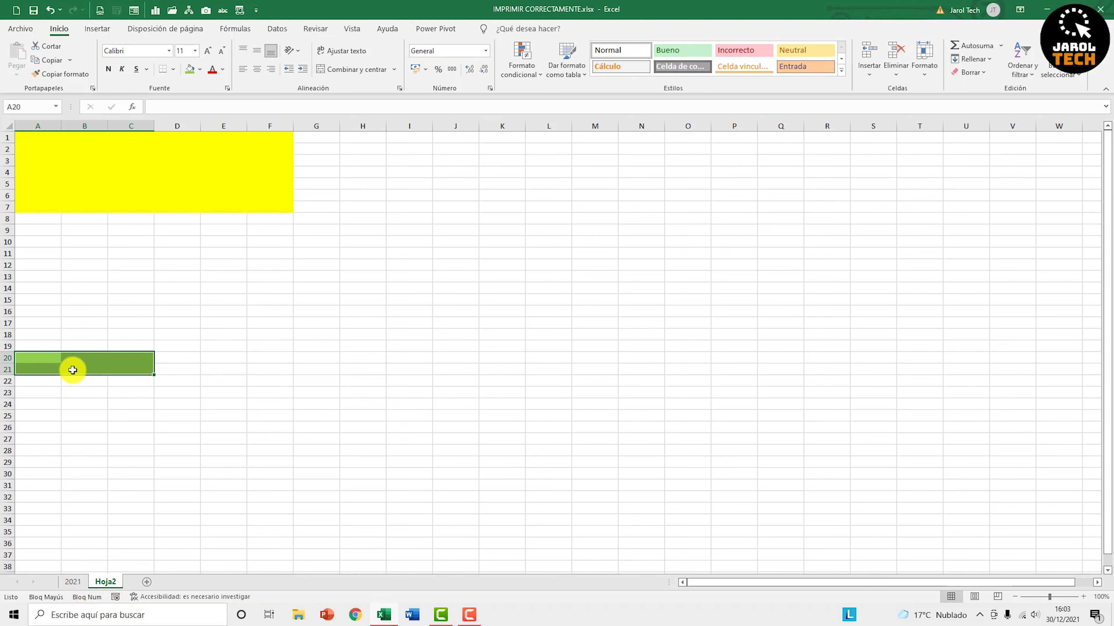
pyautogui.click(76, 582)
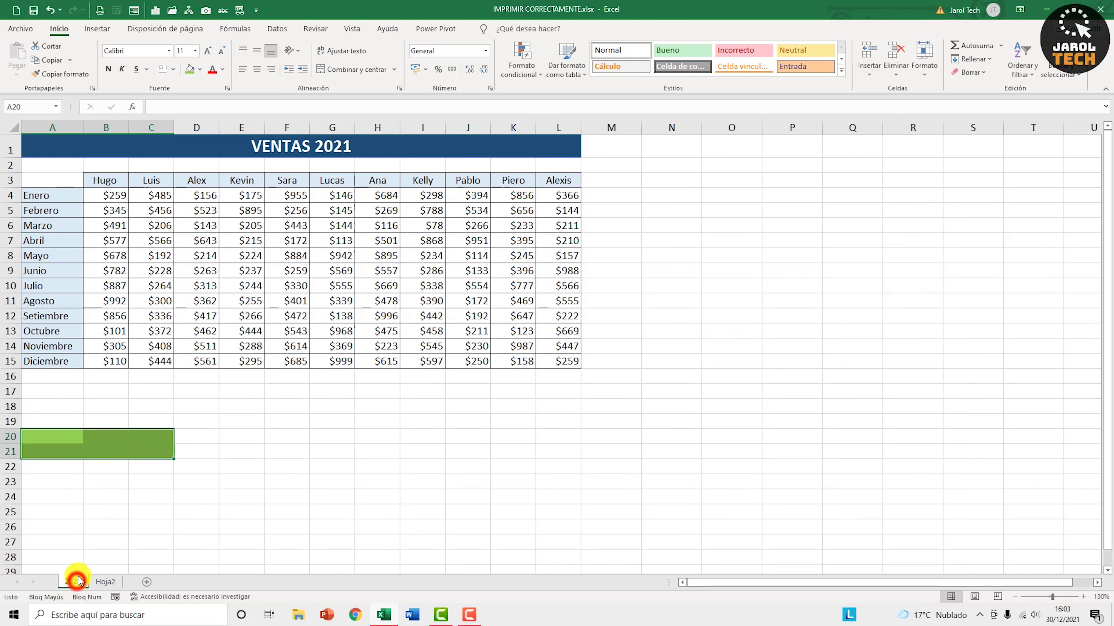
pyautogui.write('2021')
pyautogui.click(60, 437)
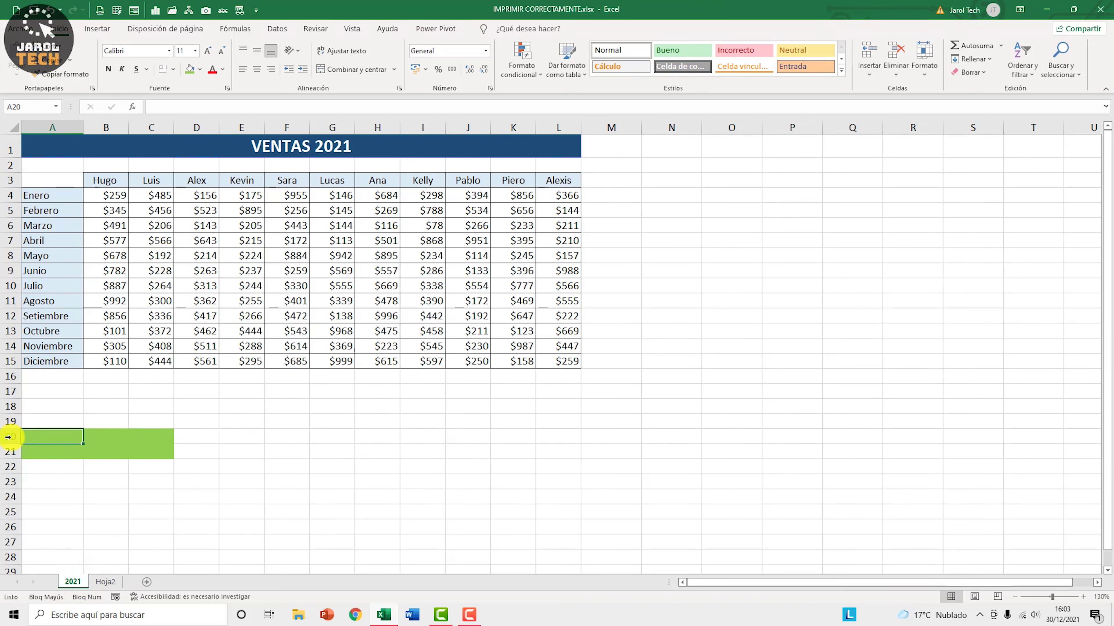
pyautogui.click(103, 582)
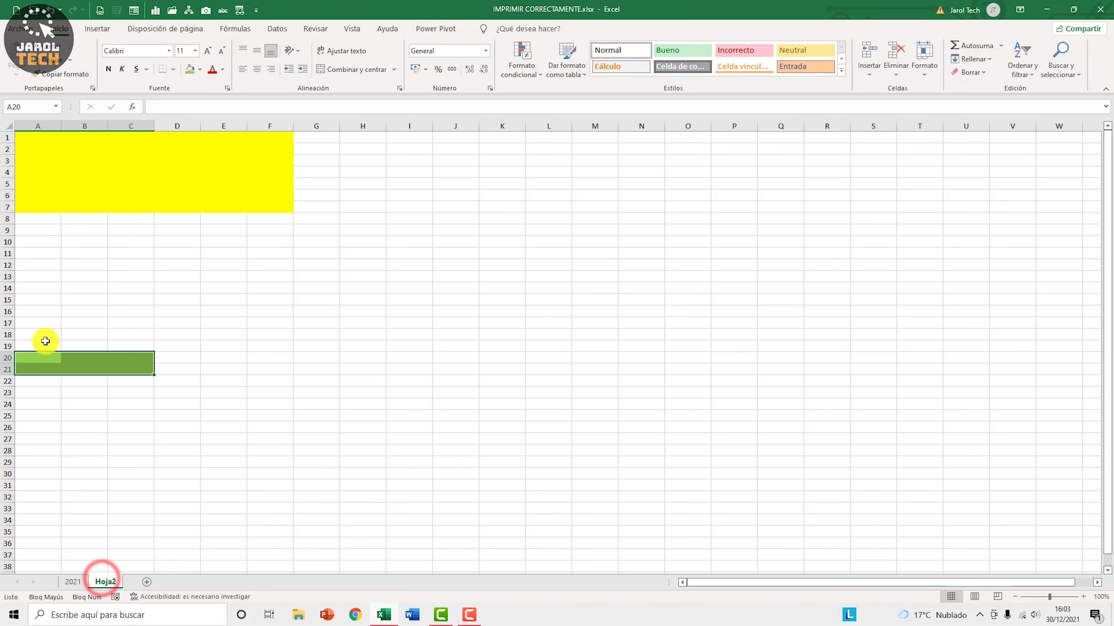
pyautogui.click(41, 361)
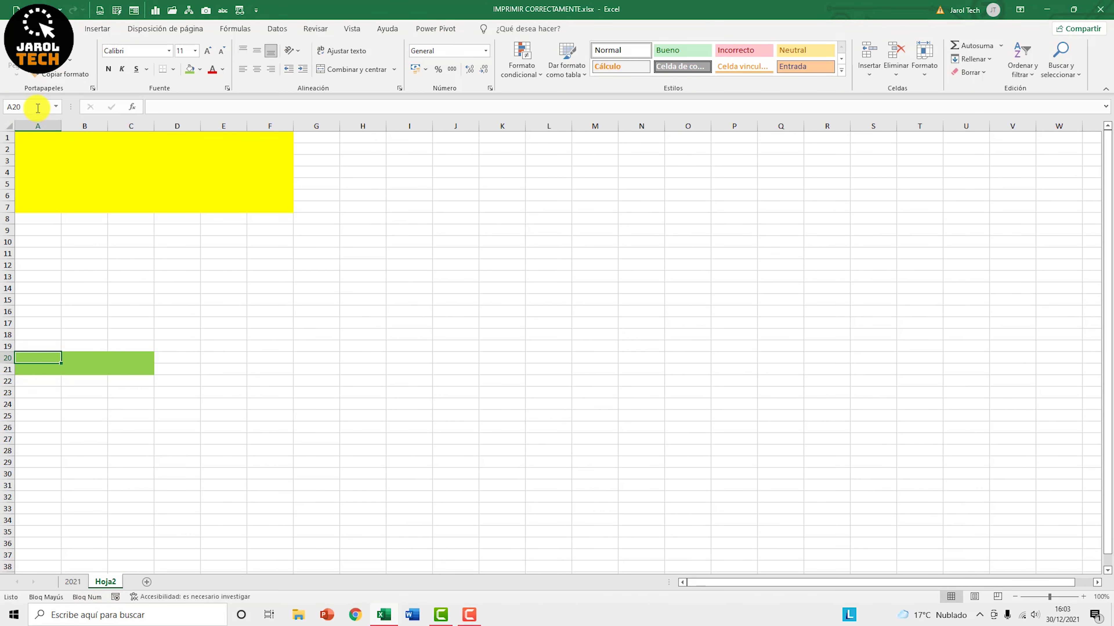
pyautogui.click(84, 584)
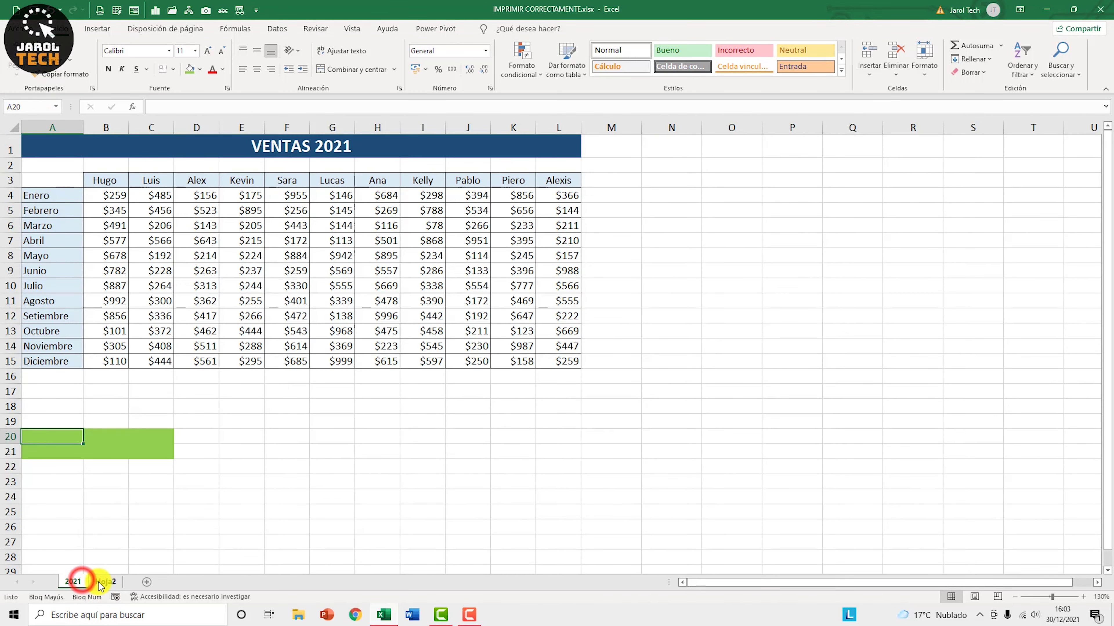
# Type JAROOL TECH into cell A20 of the grouped sheets and check it appears on Hoja2
pyautogui.keyDown('ctrl'); pyautogui.click(102, 582); pyautogui.keyUp('ctrl')
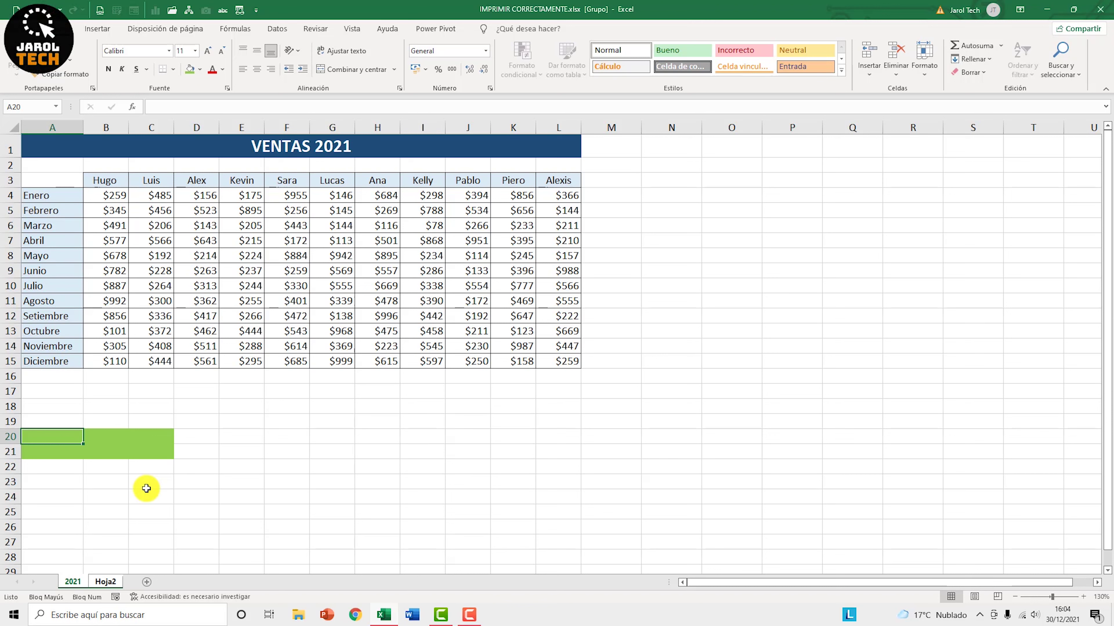
pyautogui.click(63, 427)
pyautogui.click(64, 440)
pyautogui.write('JAROOL TECH')
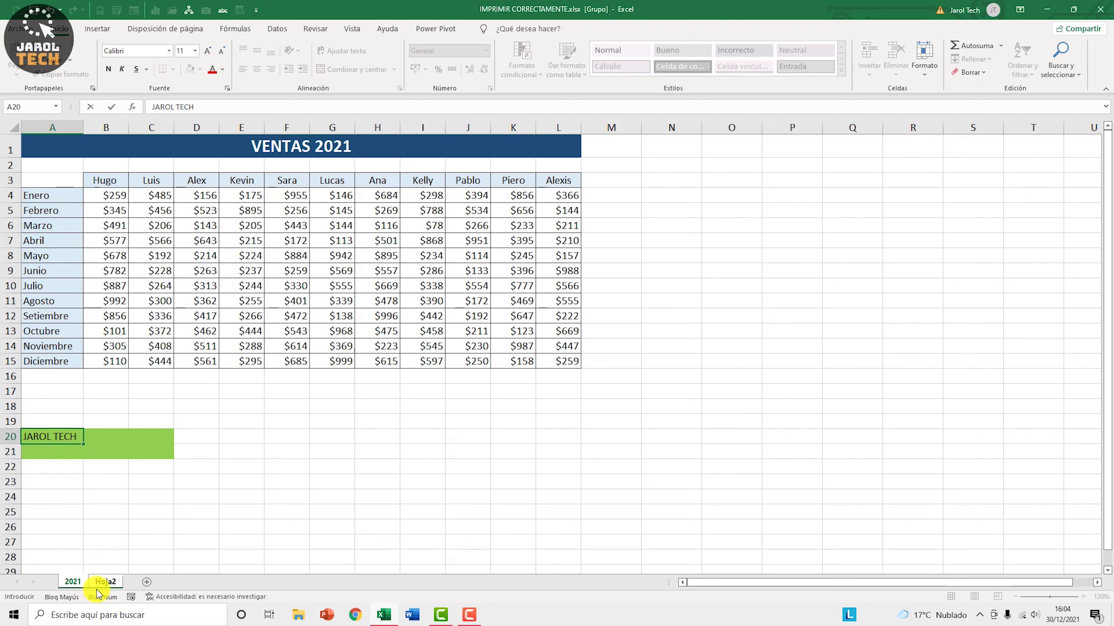
pyautogui.click(103, 584)
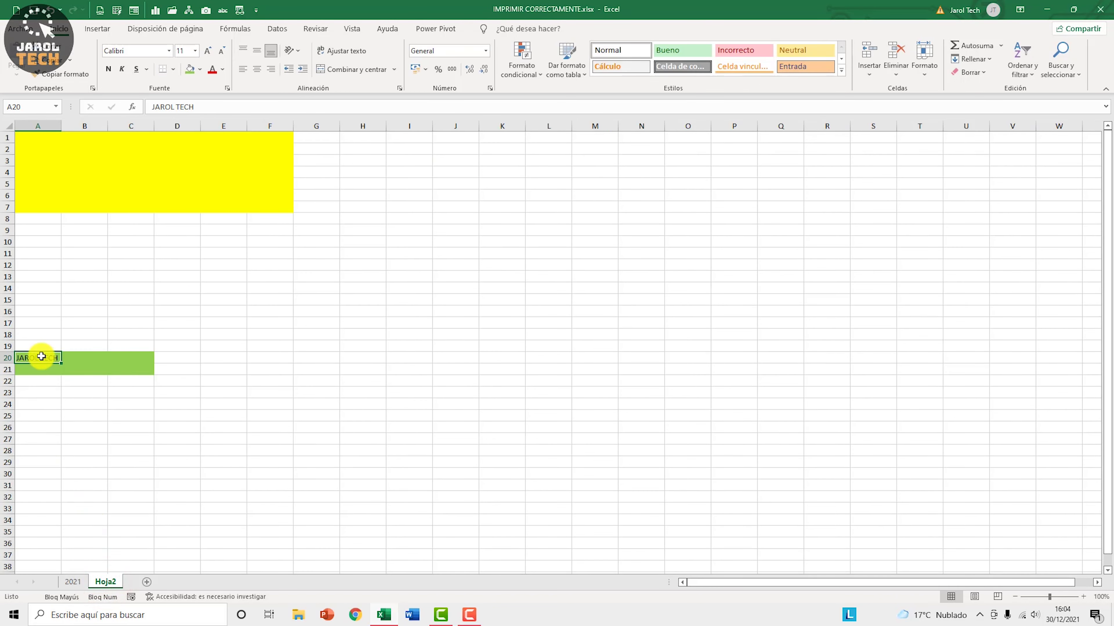
# Regroup Hoja2 with the 2021 sheet and open the print preview of the active sheets
pyautogui.click(73, 581)
pyautogui.keyDown('ctrl'); pyautogui.click(114, 582); pyautogui.keyUp('ctrl')
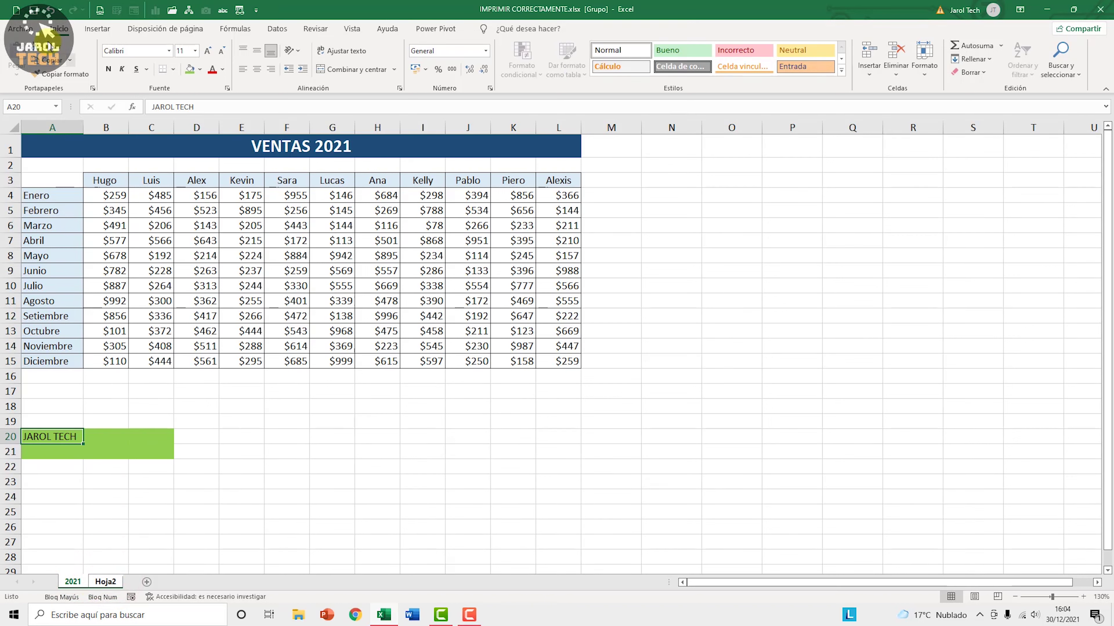
pyautogui.click(17, 29)
pyautogui.click(44, 240)
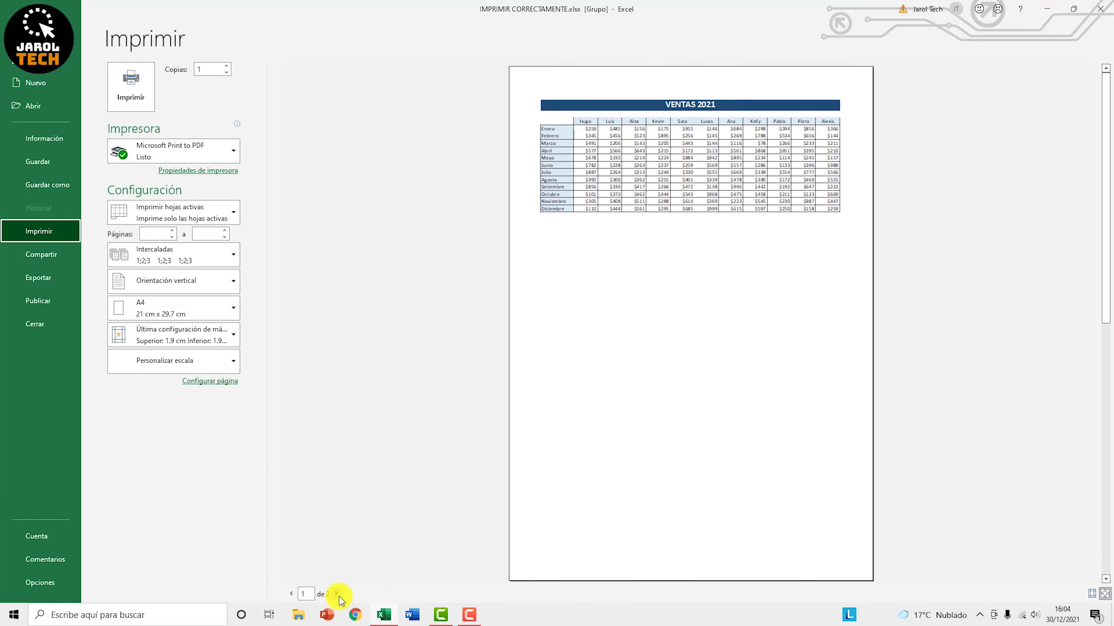
# Page through the preview, set the print range to 'Imprimir todo el libro', and return to the worksheet
pyautogui.click(337, 594)
pyautogui.click(291, 594)
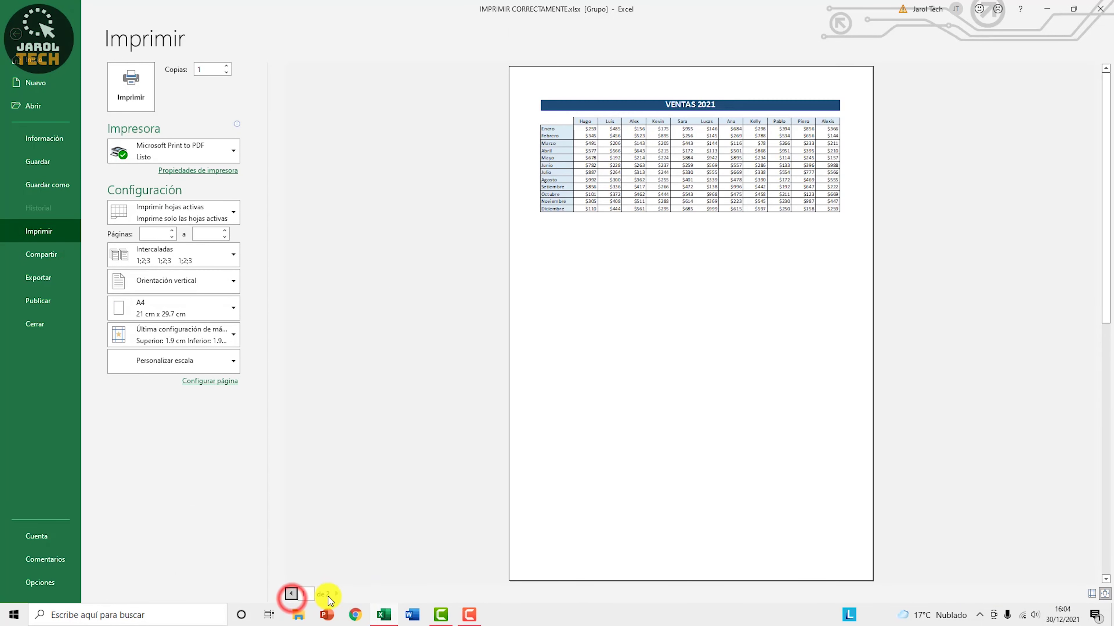
pyautogui.click(336, 594)
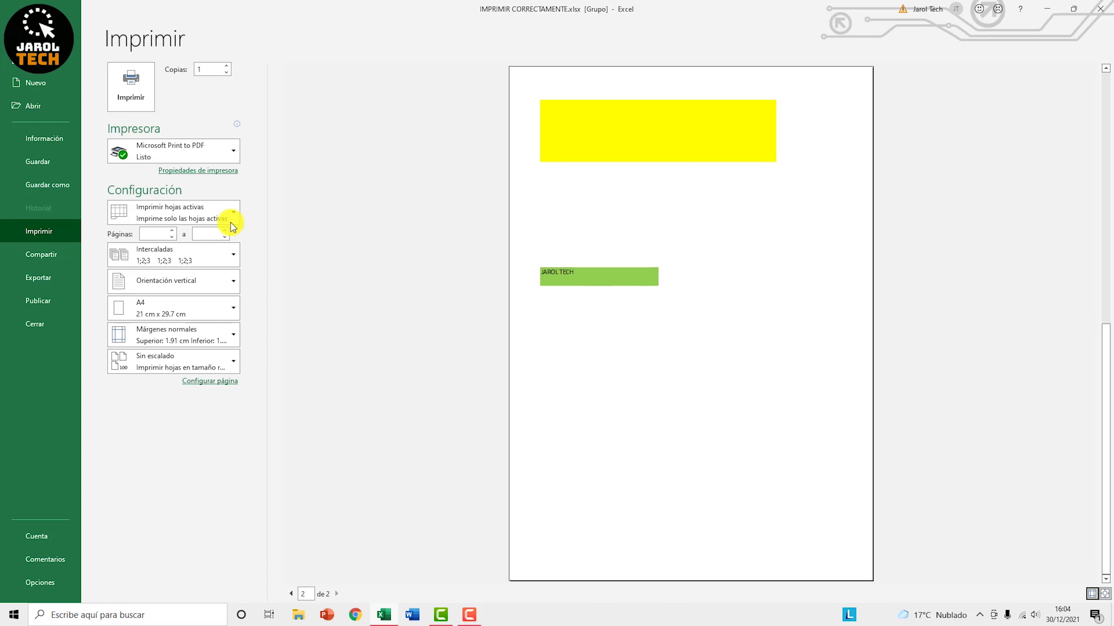
pyautogui.click(219, 214)
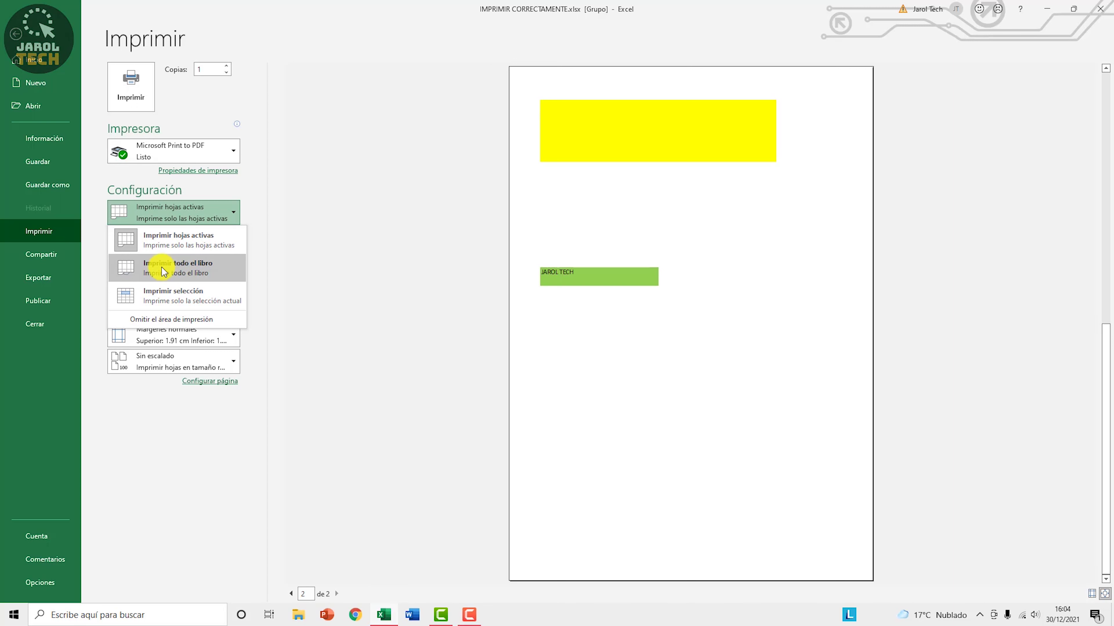
pyautogui.click(184, 270)
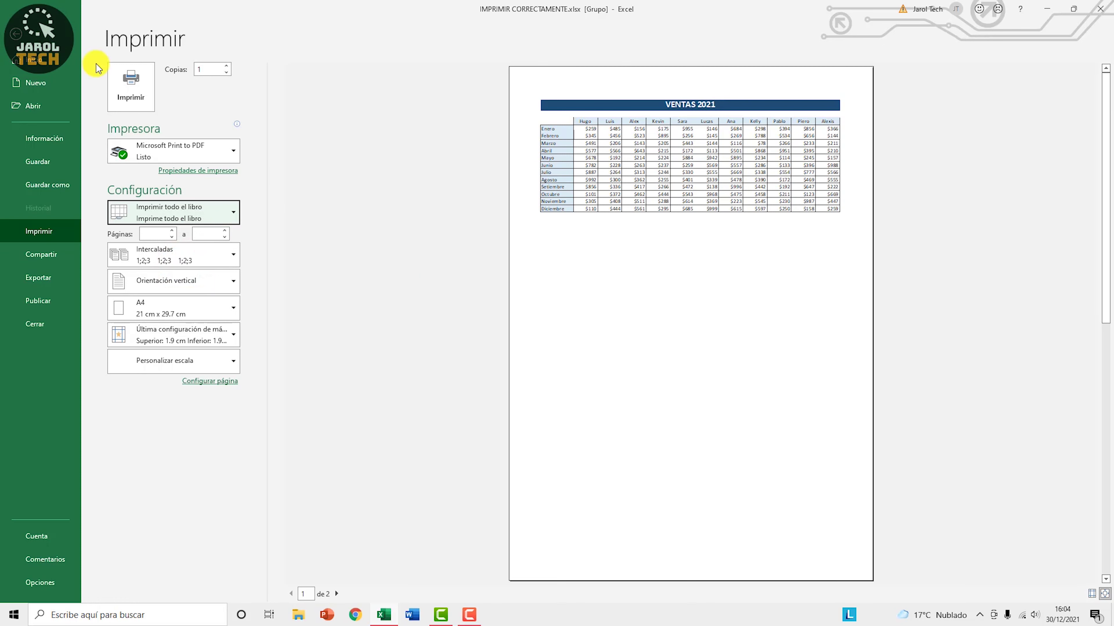
pyautogui.click(25, 33)
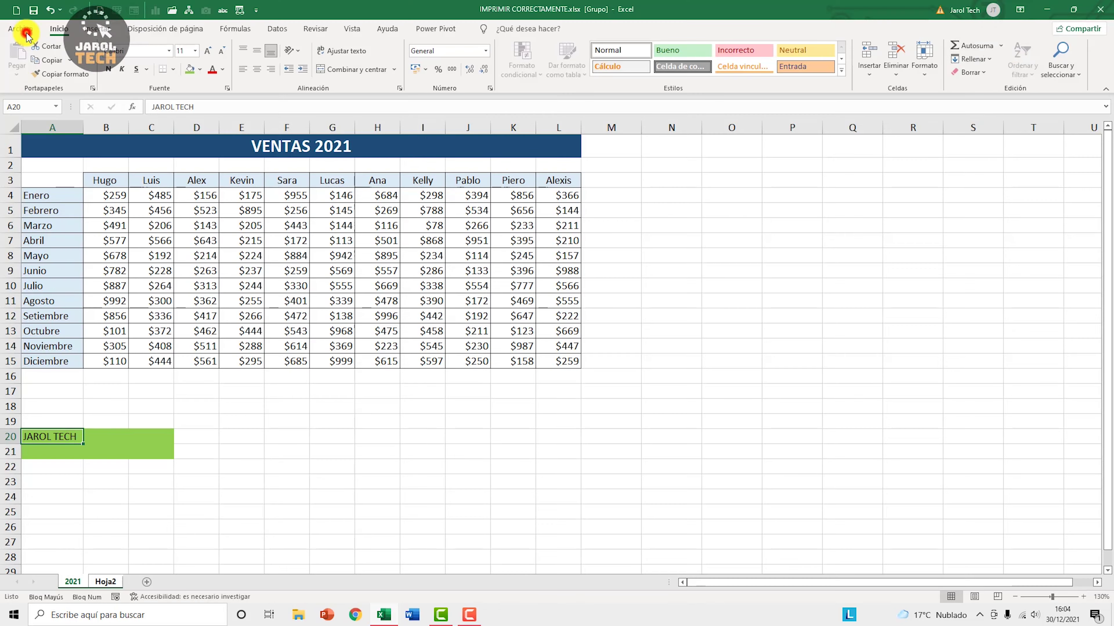
# Add a new sheet Hoja3 and fill cells A1:D5 red
pyautogui.click(109, 556)
pyautogui.click(130, 585)
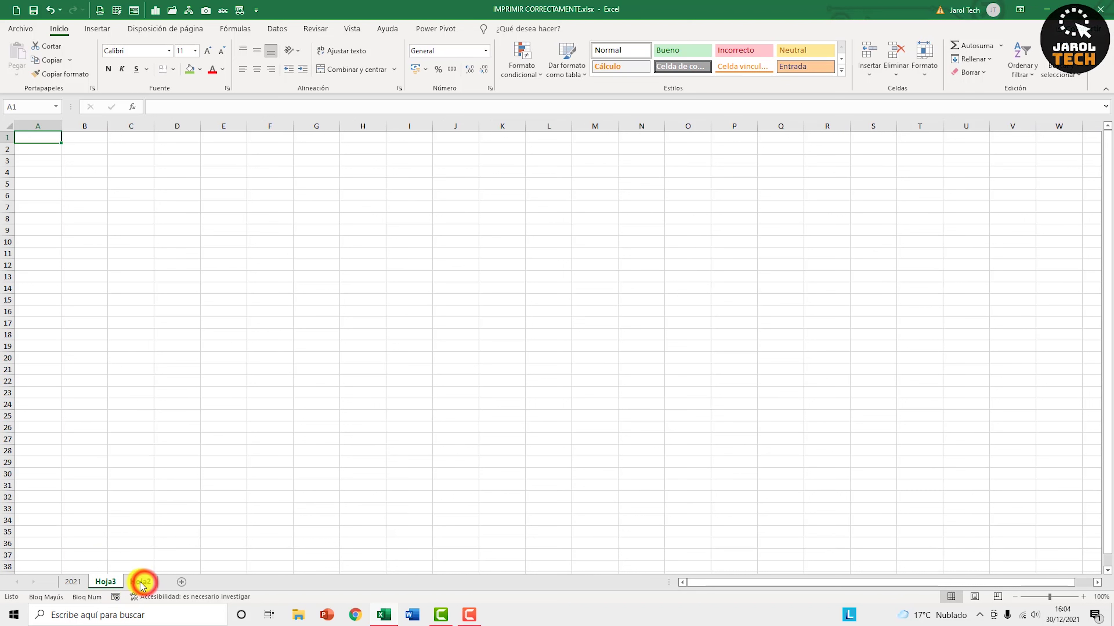
pyautogui.click(109, 582)
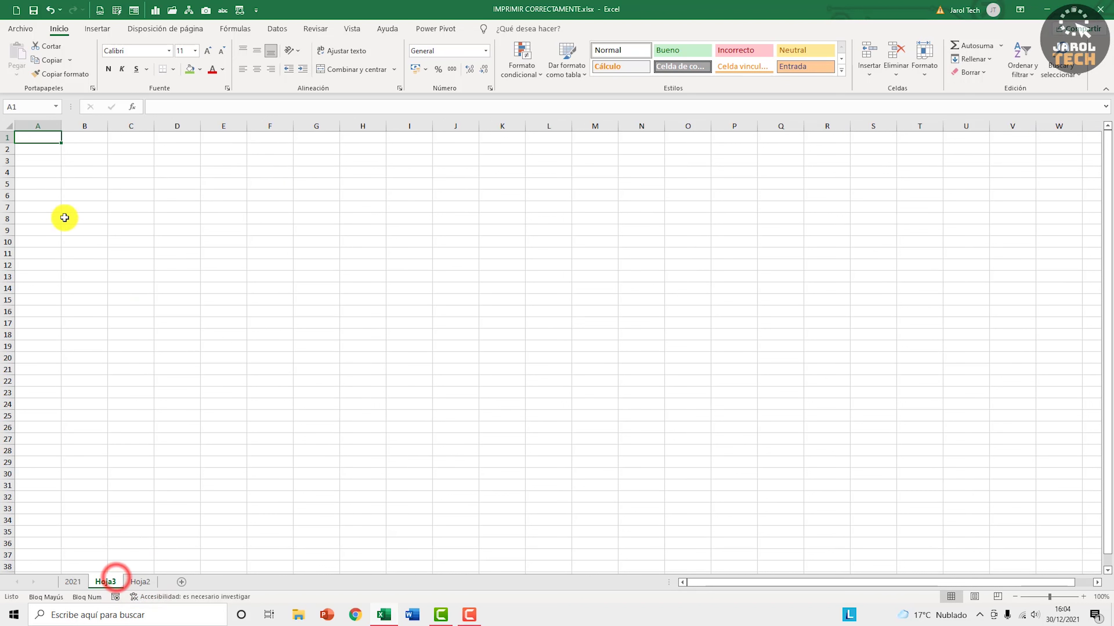
pyautogui.moveTo(50, 140); pyautogui.dragTo(167, 184)
pyautogui.click(200, 69)
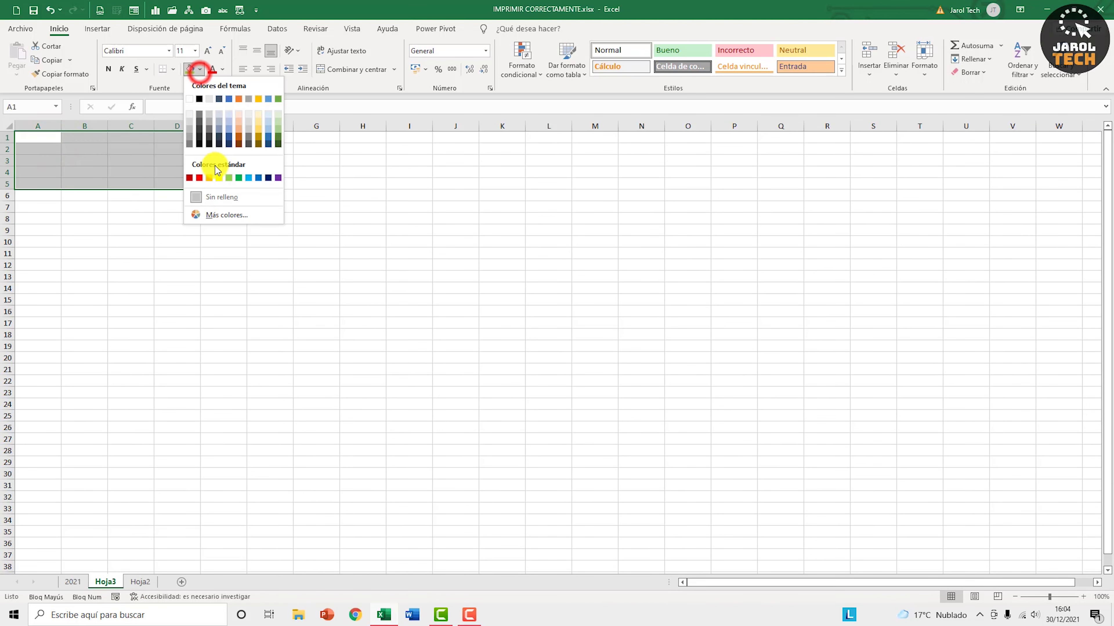
pyautogui.click(204, 179)
pyautogui.click(149, 334)
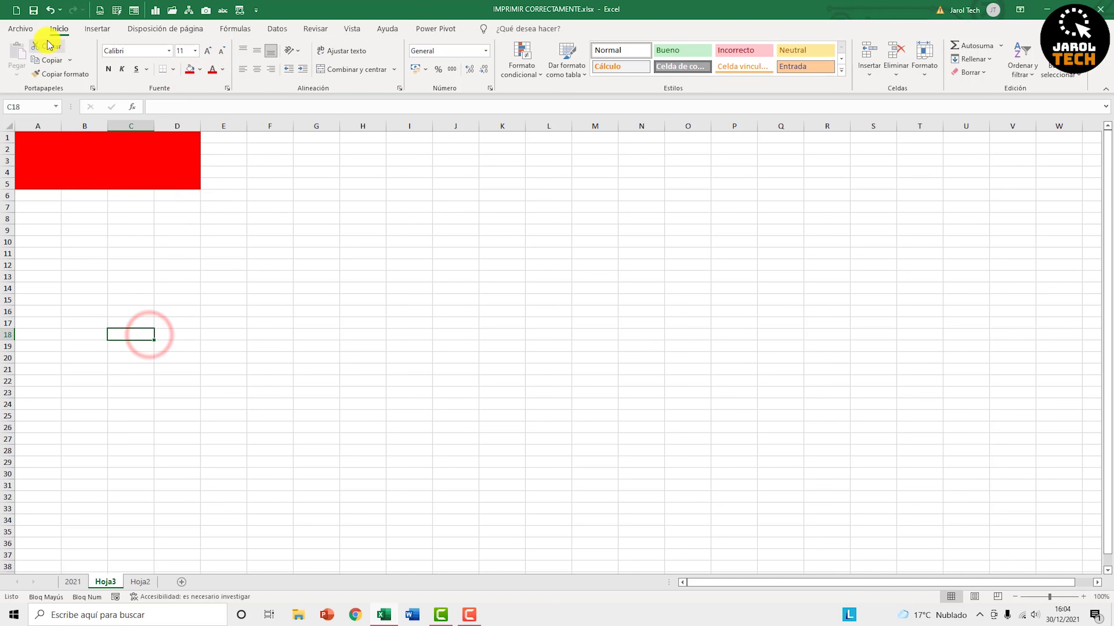
# Preview the entire workbook across its three pages, then go back to the 2021 sheet's VENTAS 2021 title
pyautogui.click(33, 29)
pyautogui.click(27, 231)
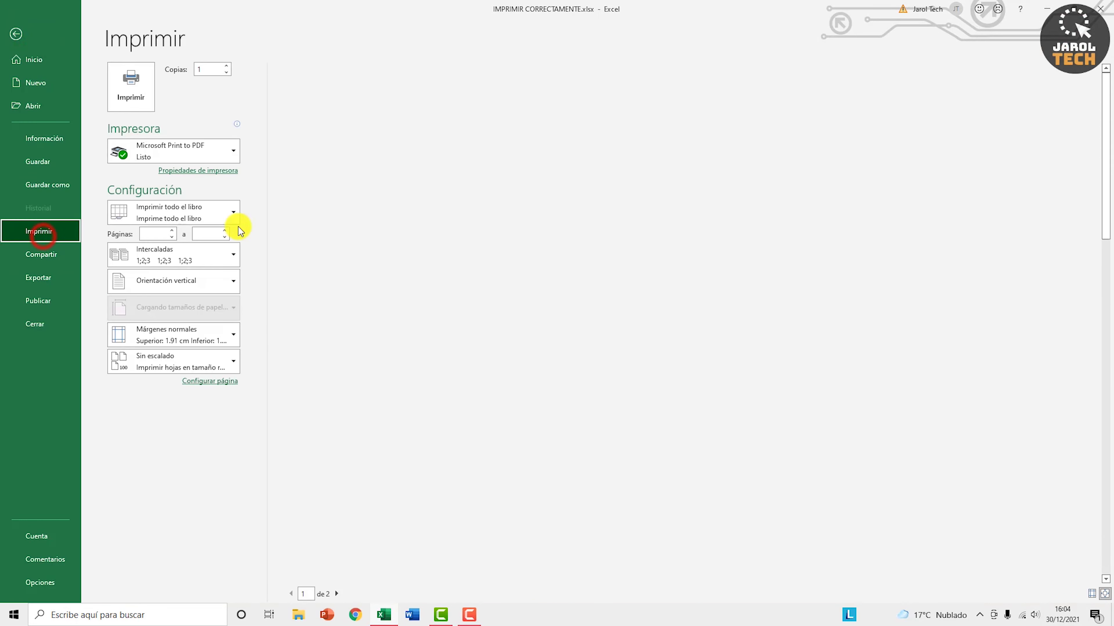
pyautogui.click(212, 215)
pyautogui.click(197, 263)
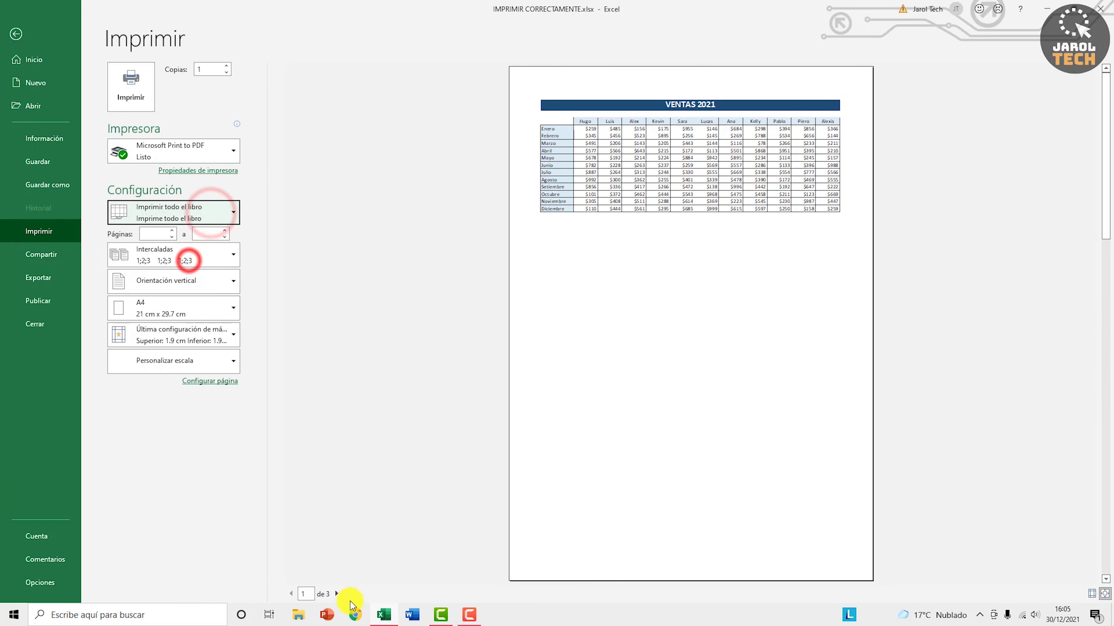
pyautogui.click(336, 595)
pyautogui.click(335, 597)
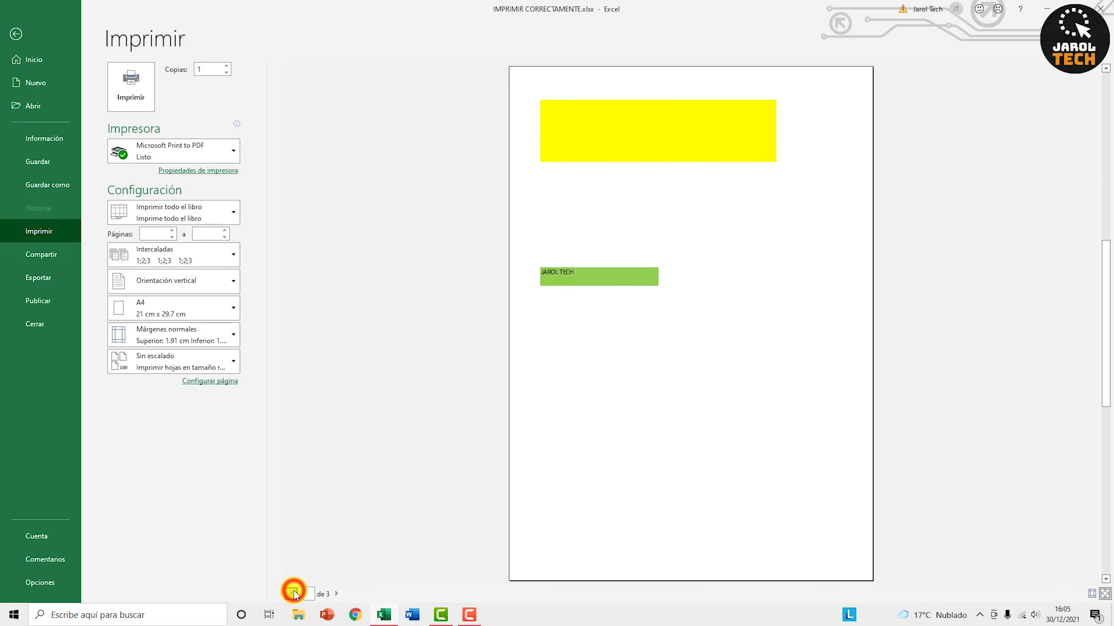
pyautogui.click(291, 594)
pyautogui.click(189, 214)
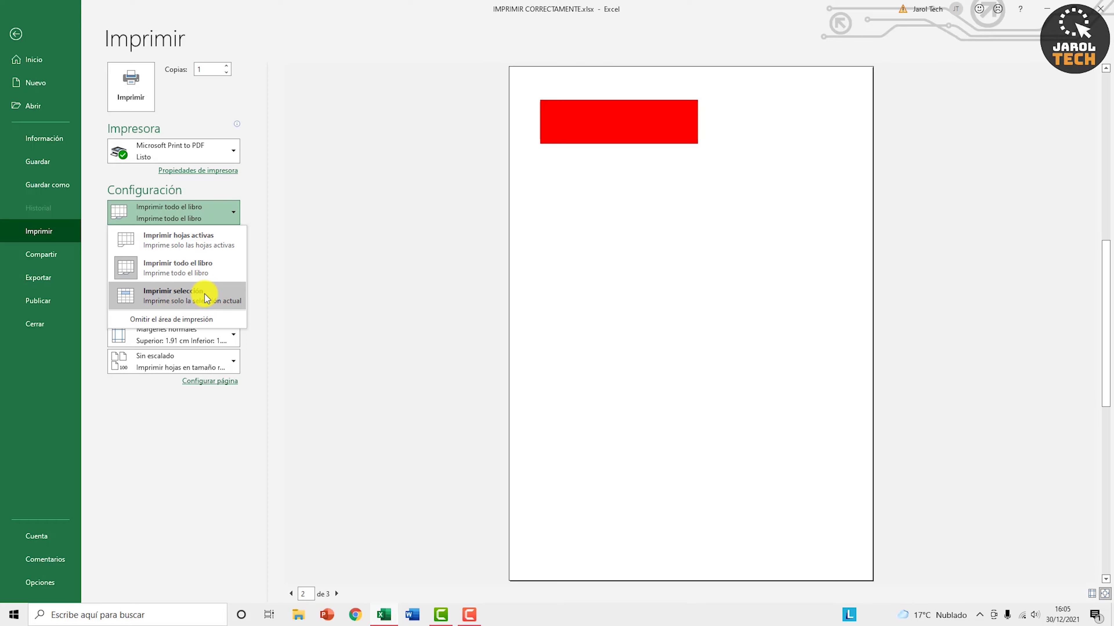
pyautogui.click(18, 34)
pyautogui.click(78, 582)
pyautogui.click(159, 148)
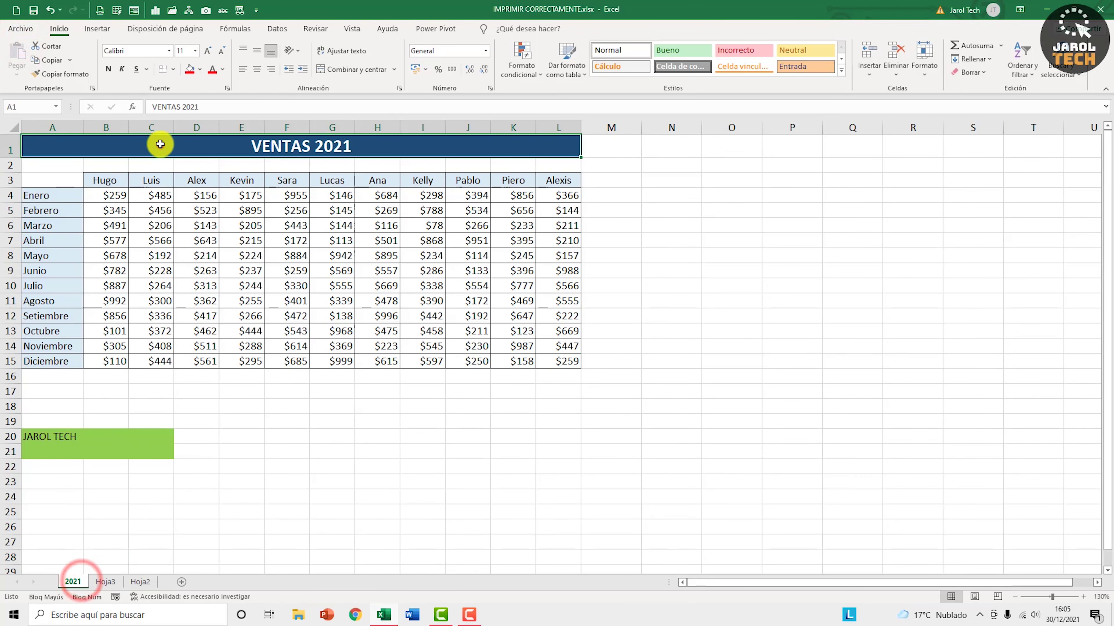
# Set the print range to 'Imprimir selección' and return to the worksheet
pyautogui.click(21, 29)
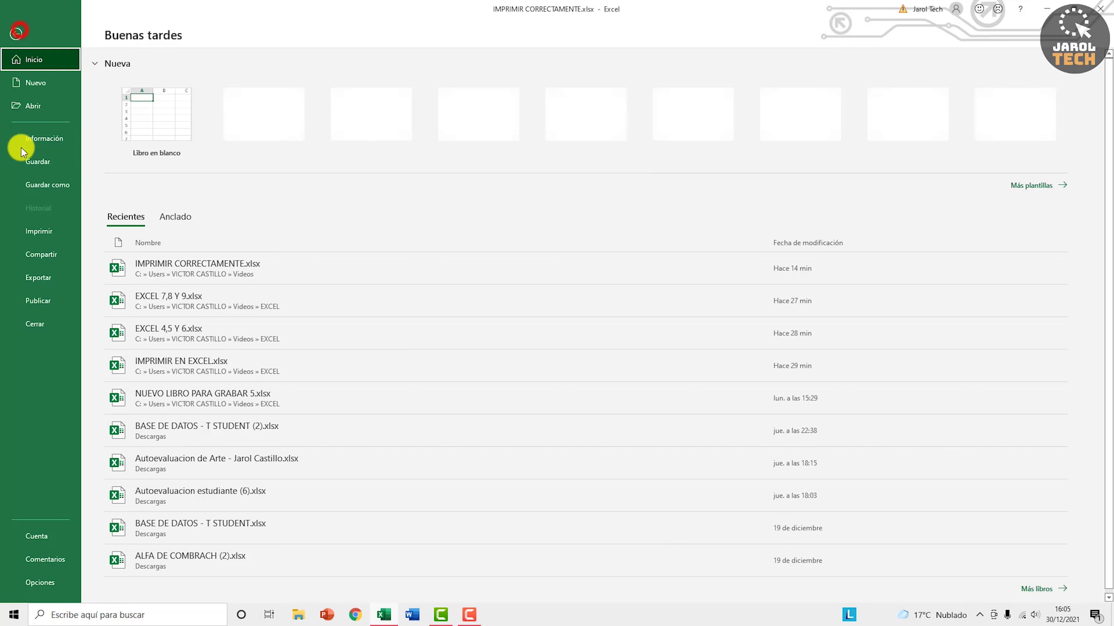
pyautogui.click(41, 229)
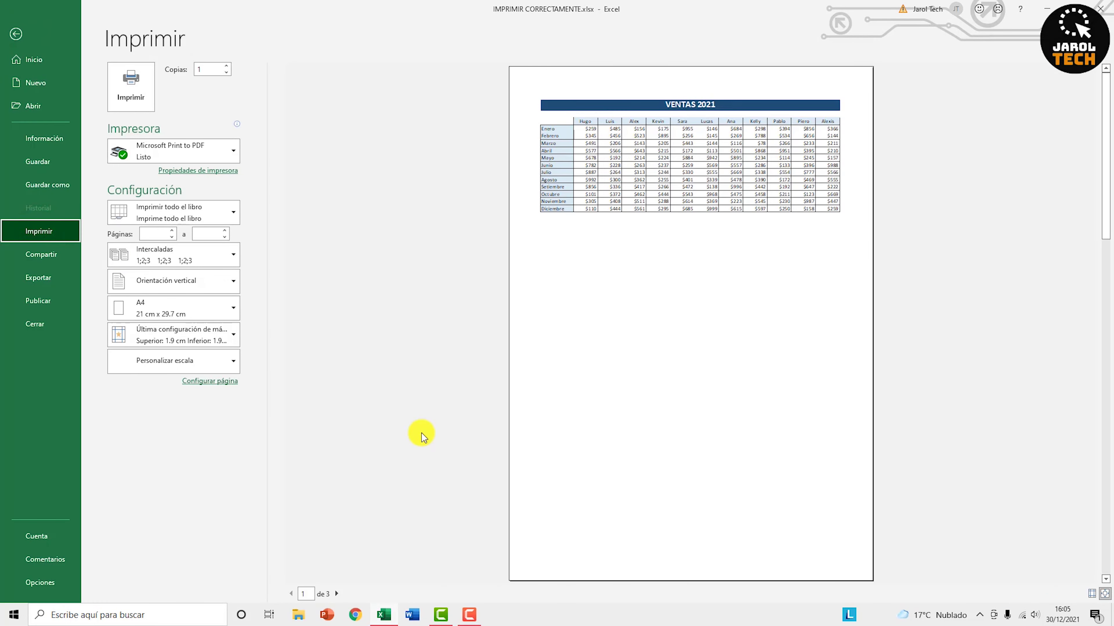
pyautogui.click(145, 211)
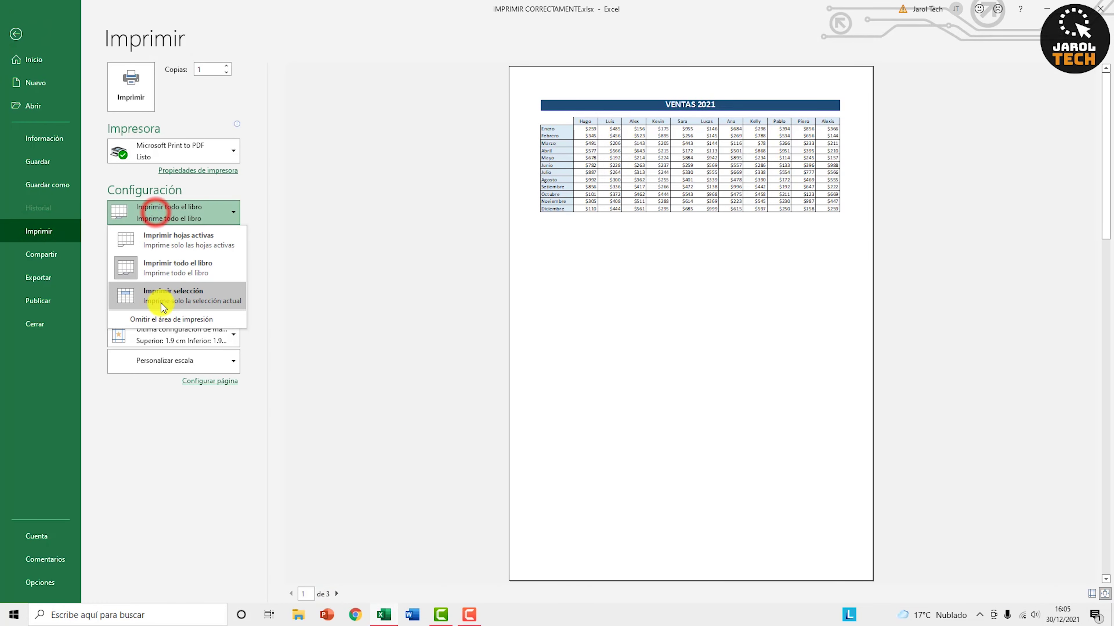
pyautogui.click(166, 300)
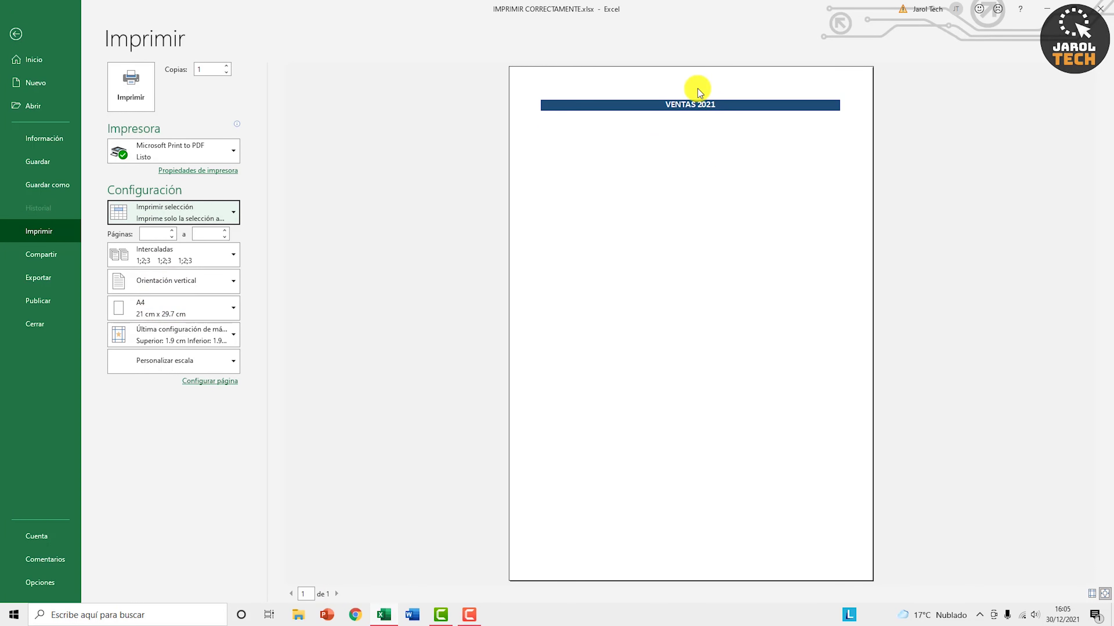
pyautogui.click(16, 34)
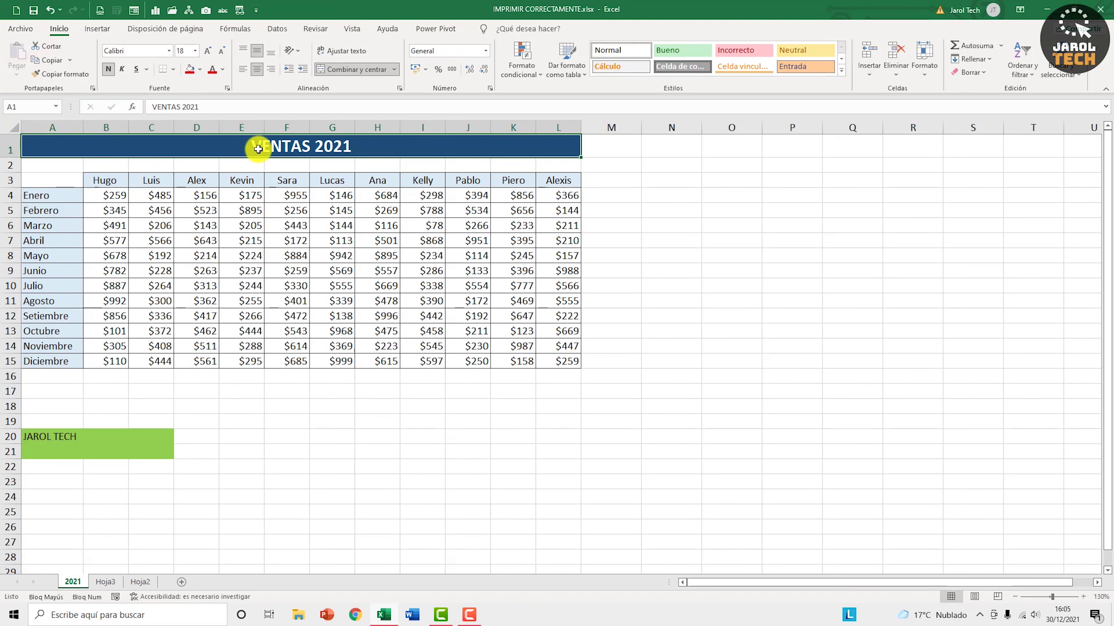
# Select the table from the VENTAS 2021 title to the Junio row and preview only that selection
pyautogui.moveTo(257, 167); pyautogui.dragTo(243, 272)
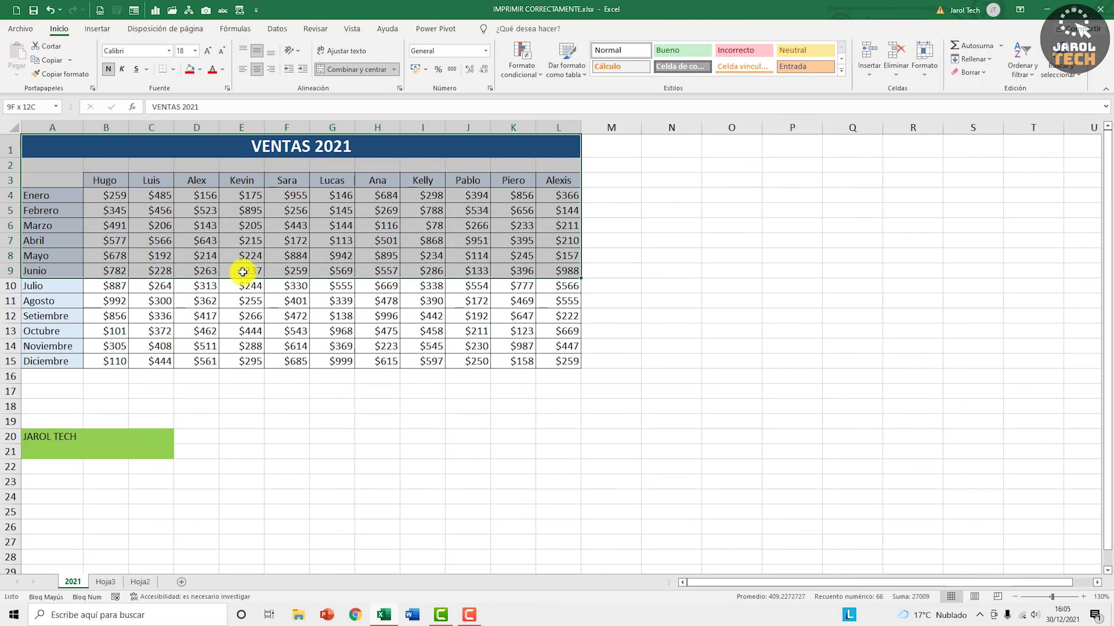
pyautogui.moveTo(238, 145); pyautogui.dragTo(242, 275)
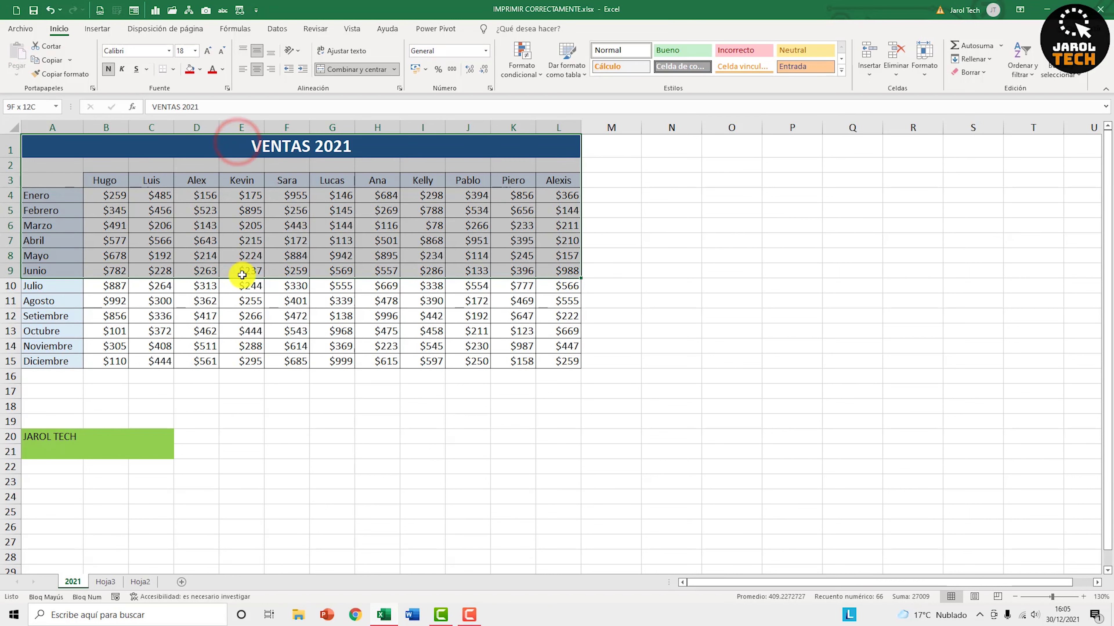
pyautogui.click(18, 28)
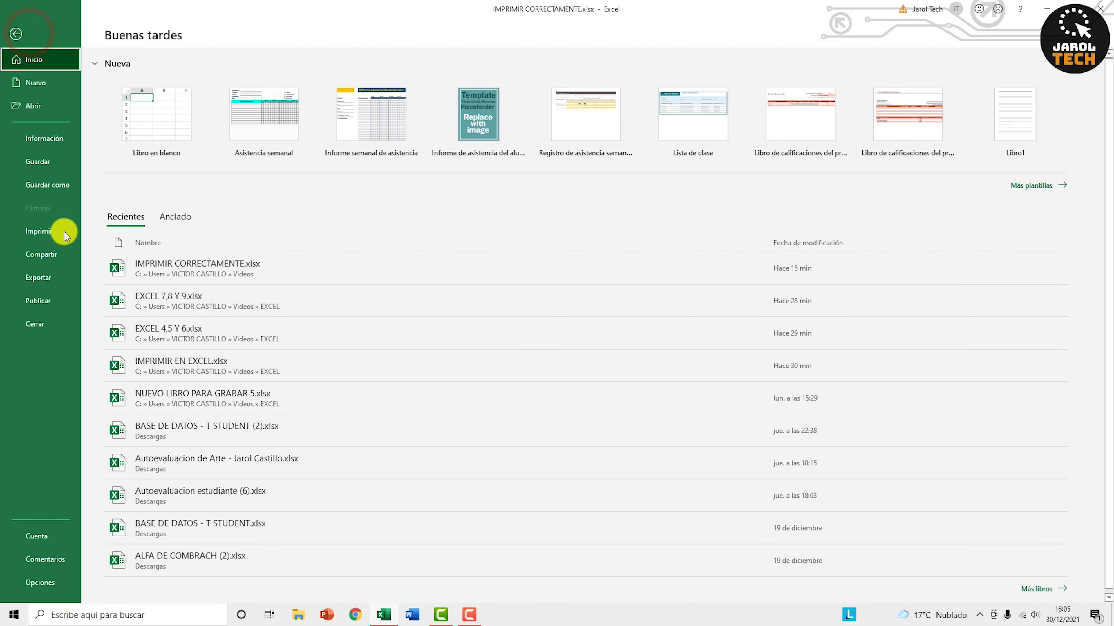
pyautogui.click(64, 230)
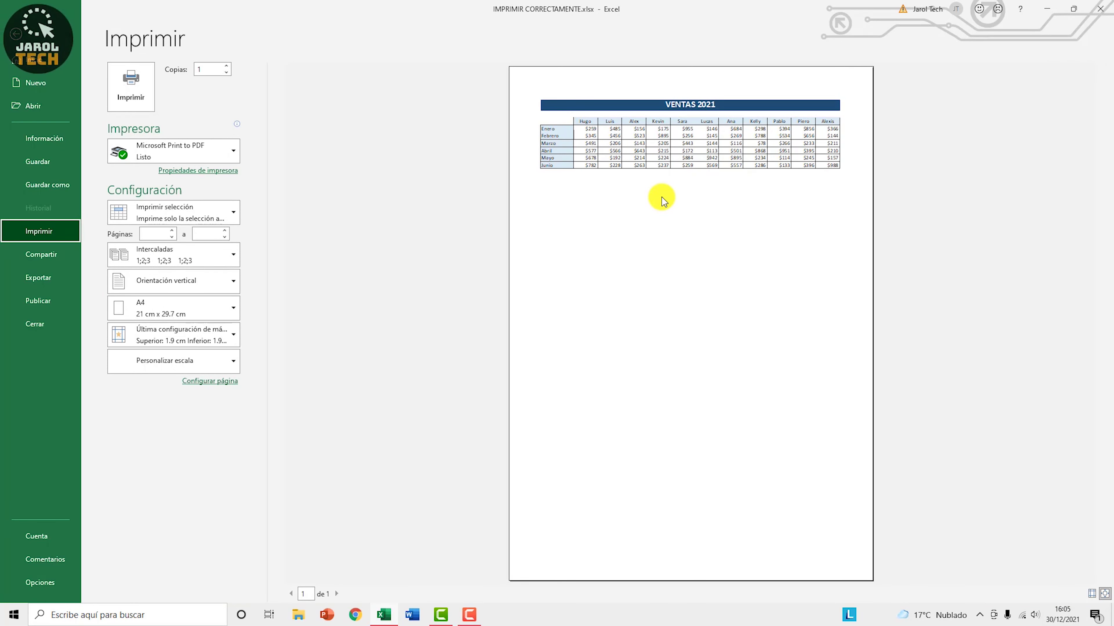
pyautogui.click(220, 210)
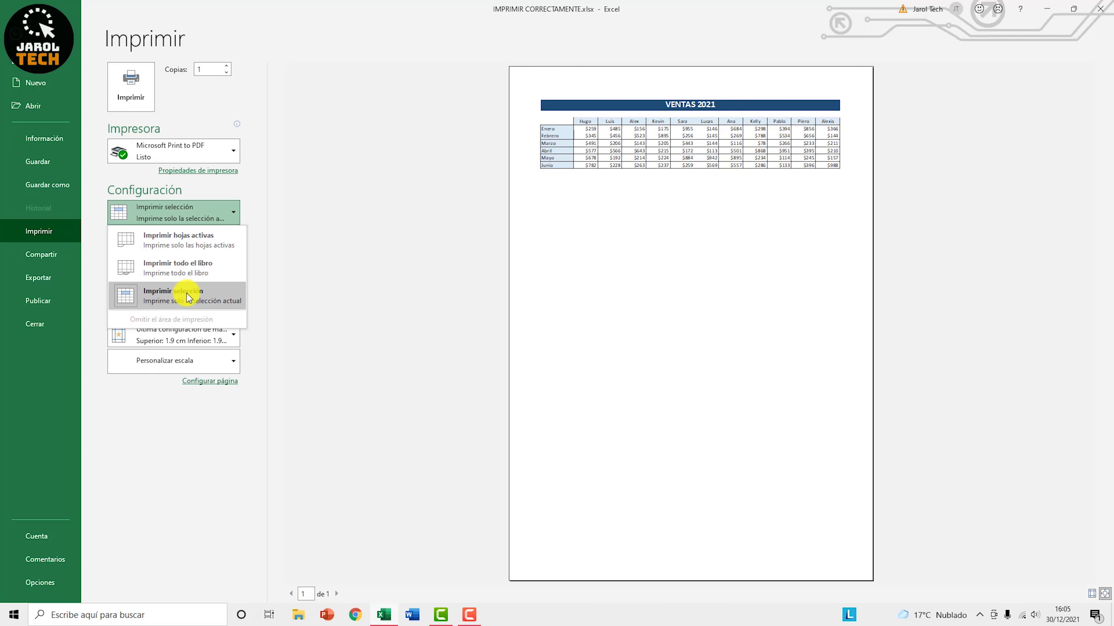
pyautogui.click(188, 299)
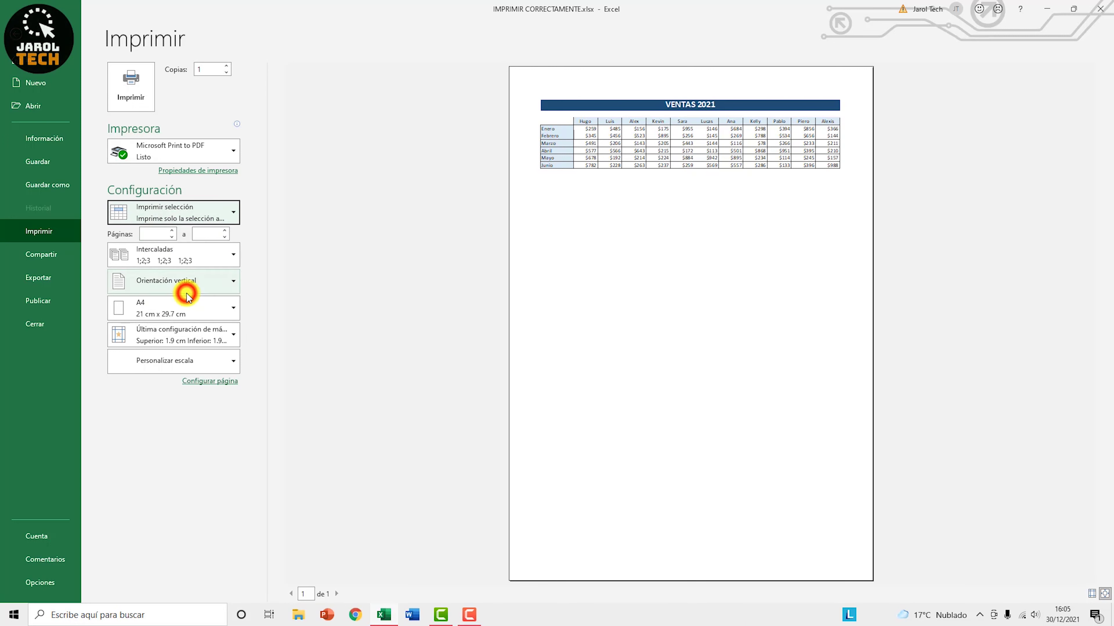
pyautogui.press('Escape')
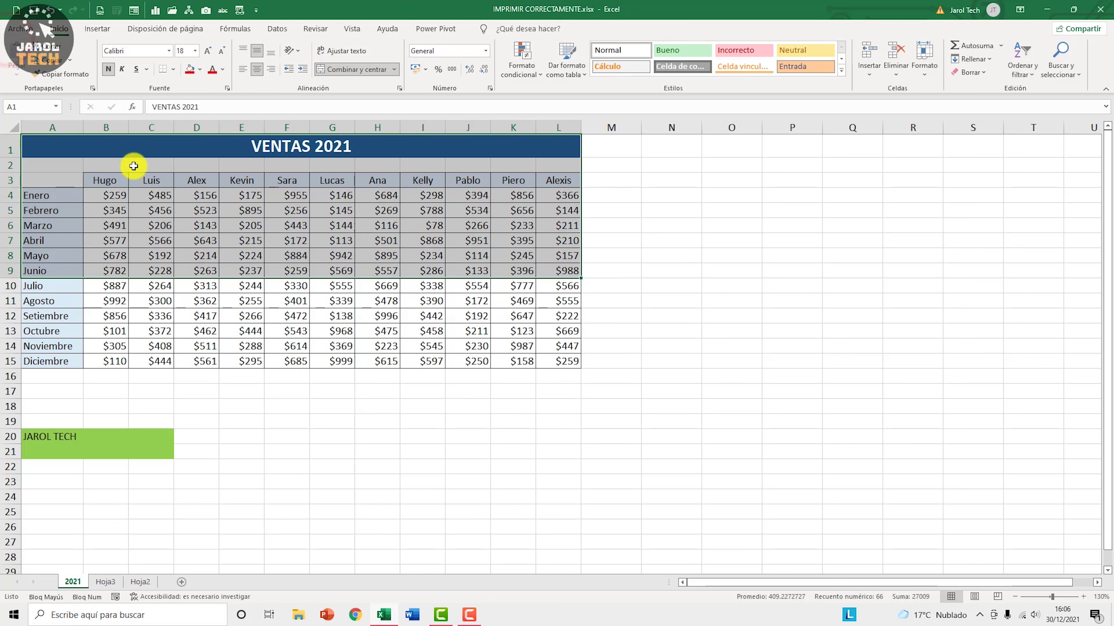
pyautogui.moveTo(113, 148); pyautogui.dragTo(120, 266)
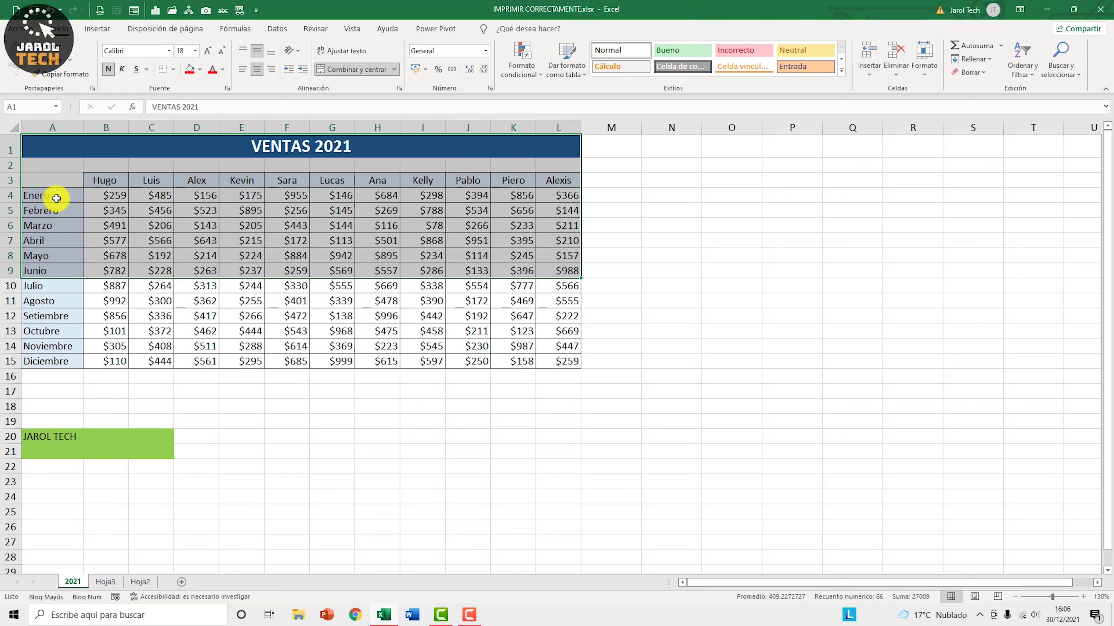
pyautogui.moveTo(67, 149); pyautogui.dragTo(345, 270)
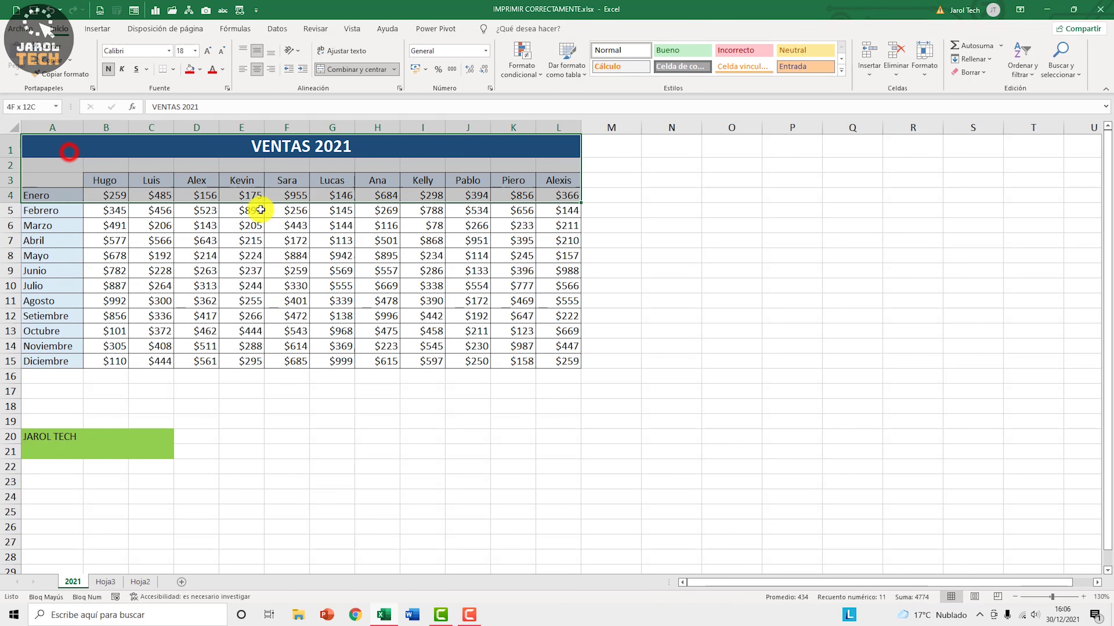
pyautogui.click(345, 269)
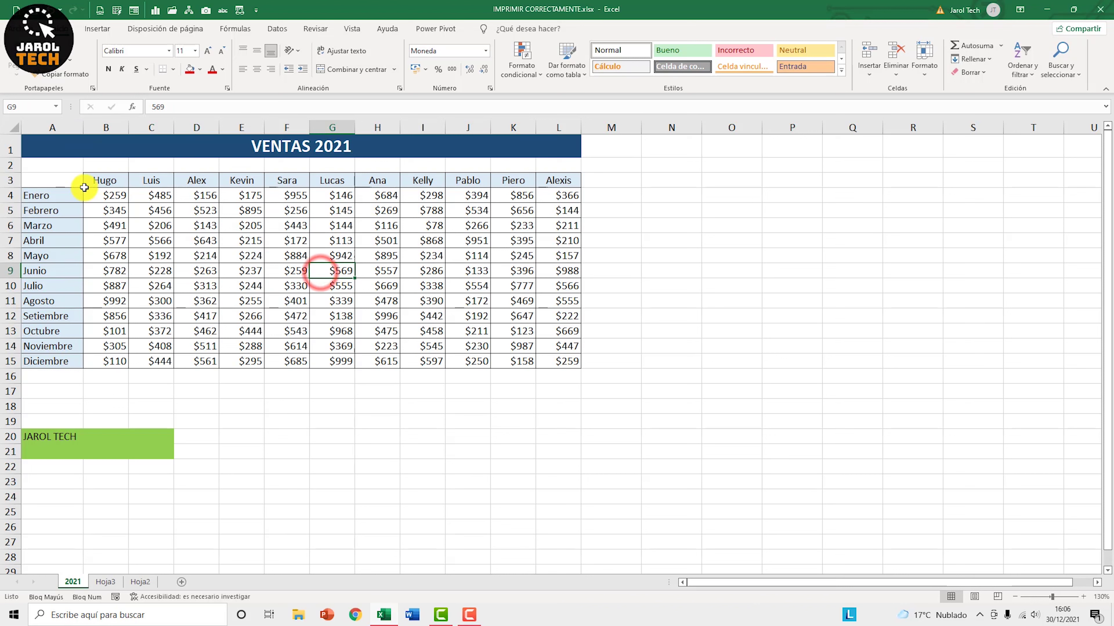
pyautogui.moveTo(66, 179); pyautogui.dragTo(555, 278)
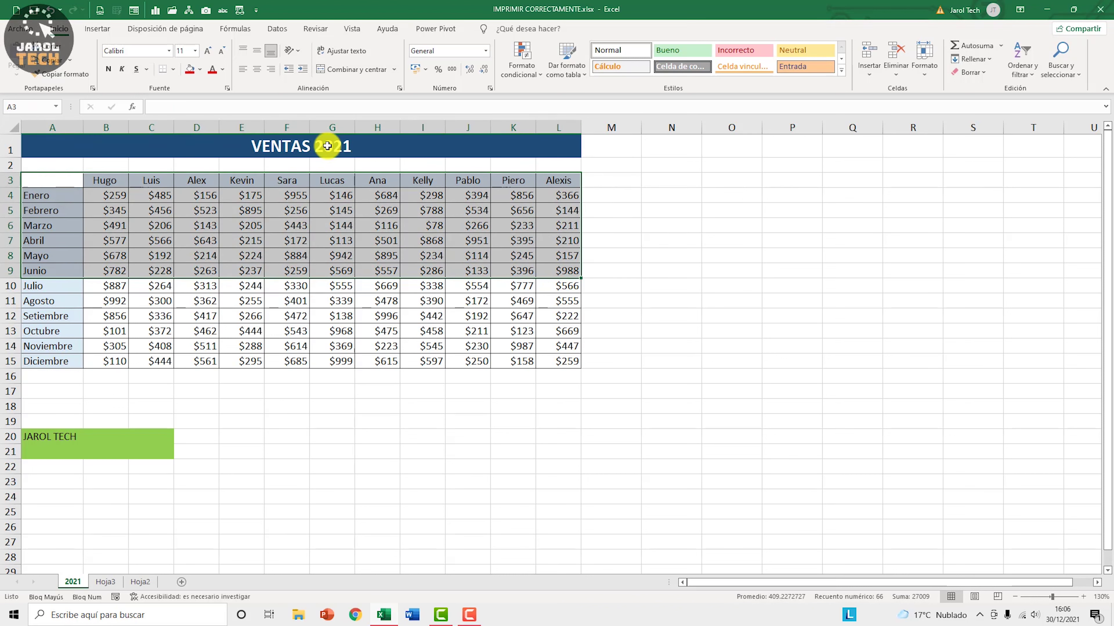
pyautogui.click(18, 28)
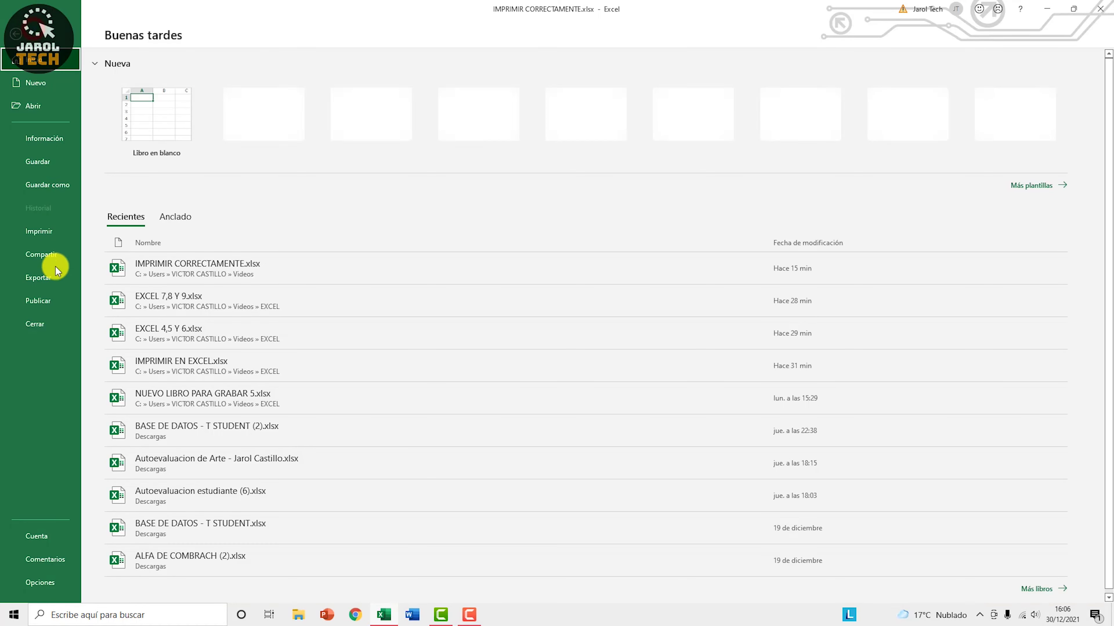
pyautogui.click(51, 239)
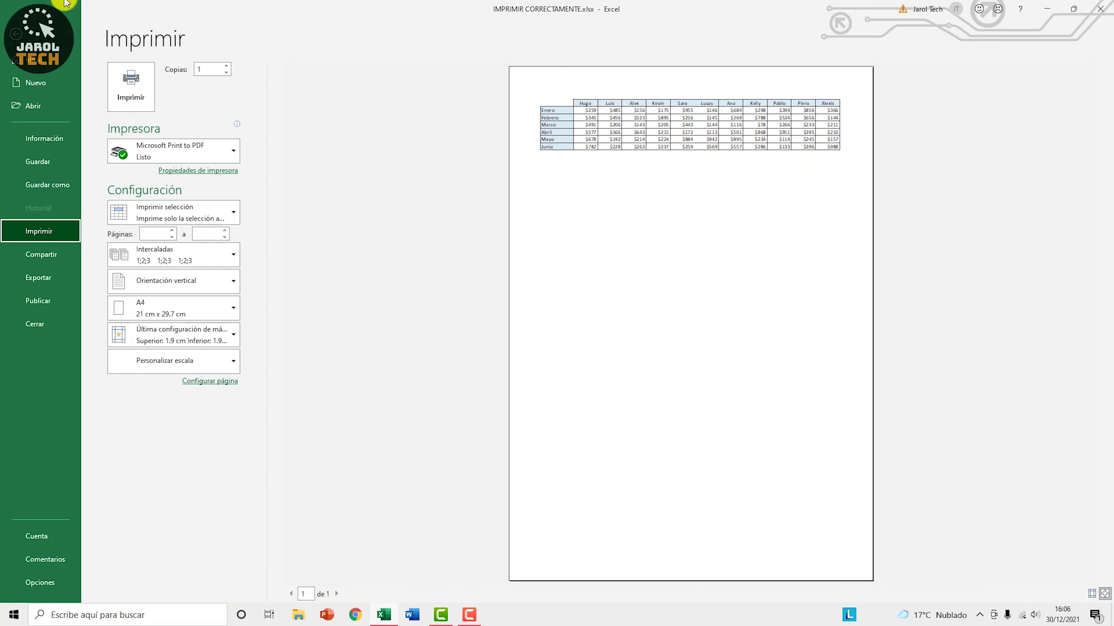
pyautogui.click(175, 207)
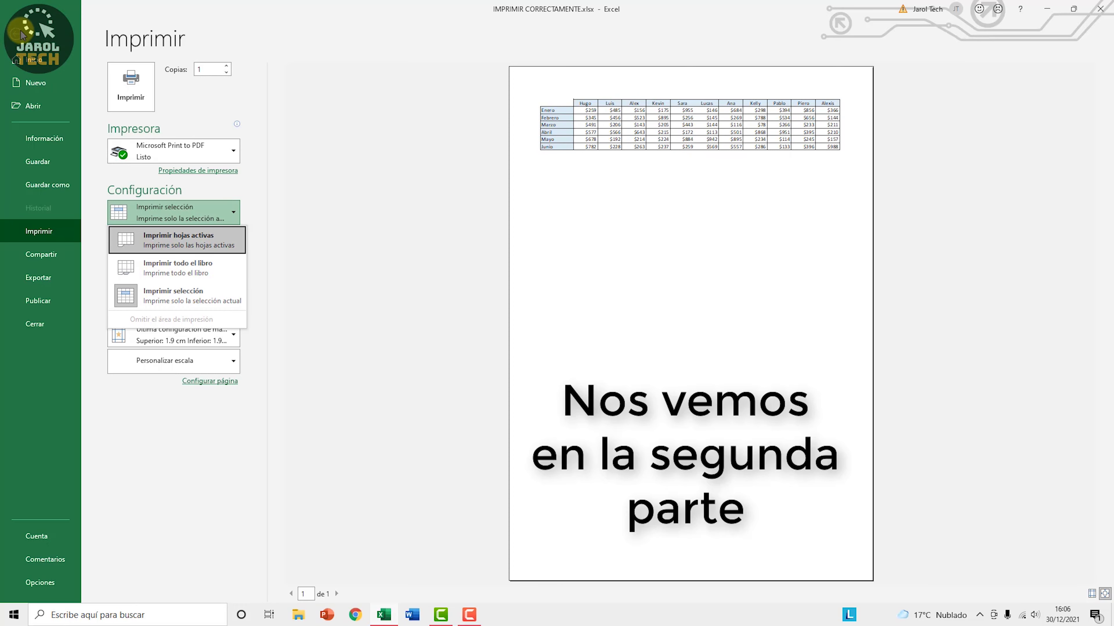
pyautogui.press('Escape')
pyautogui.press('Escape')
pyautogui.click(315, 267)
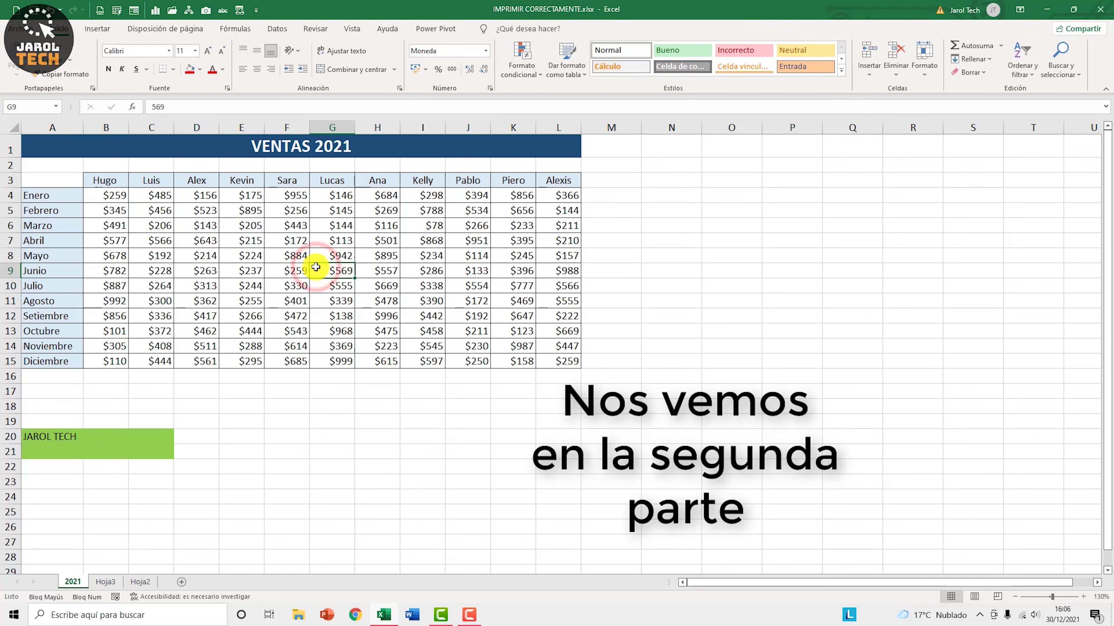